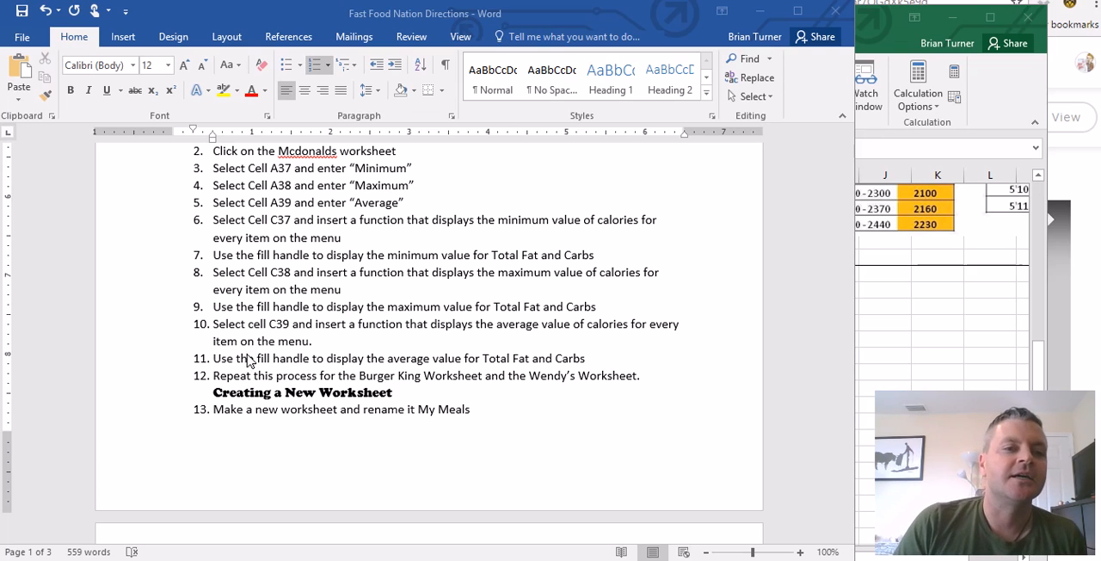
- Switch to the Top 3 Fast Food workbook in Excel and review the Minimum, Maximum and Average formulas on the McDonalds worksheet
click(904, 340)
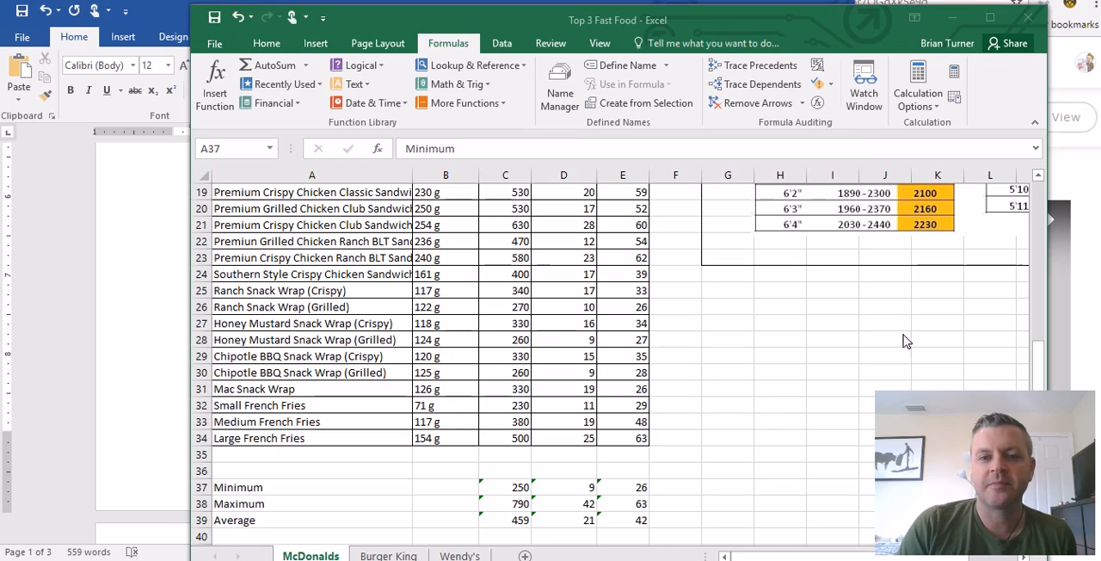
scroll(551, 426, down, 1)
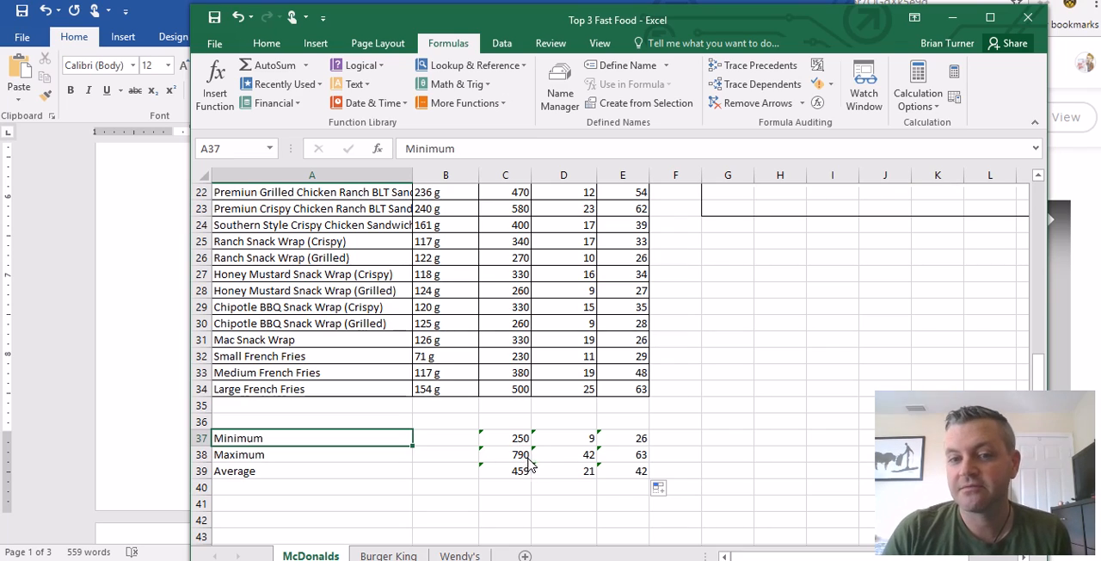
click(519, 440)
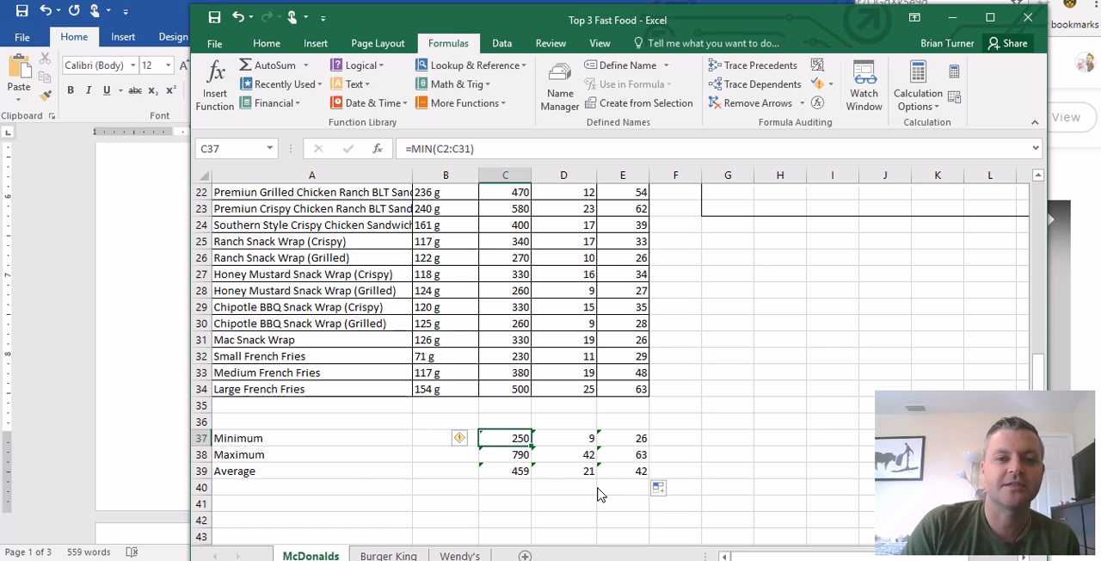
scroll(597, 499, down, 1)
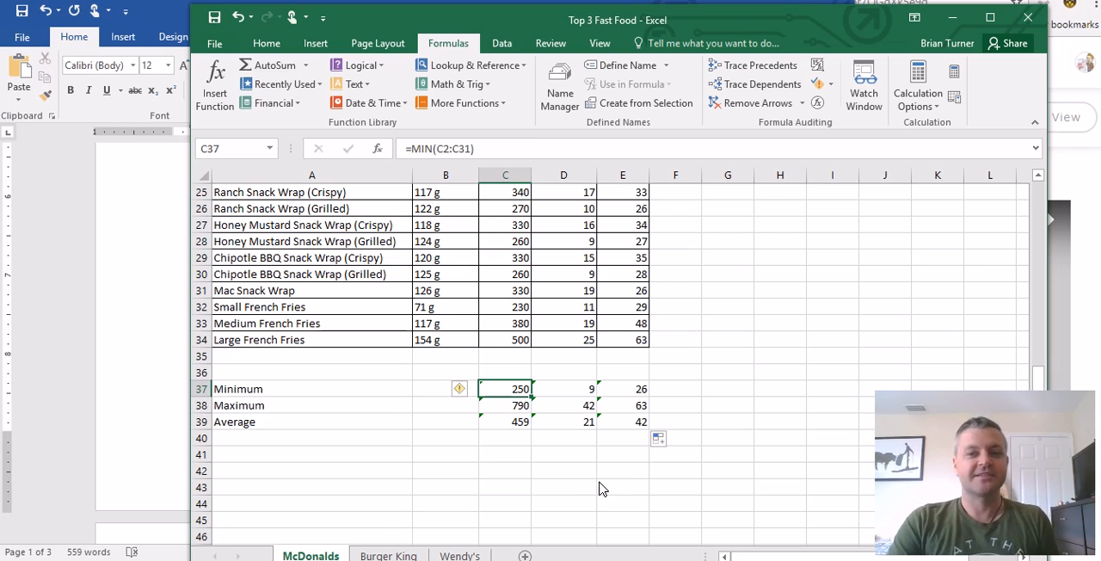
- Open the Burger King worksheet and look through its menu table from the headers to the empty rows below it
click(387, 555)
scroll(553, 441, down, 2)
scroll(553, 440, down, 4)
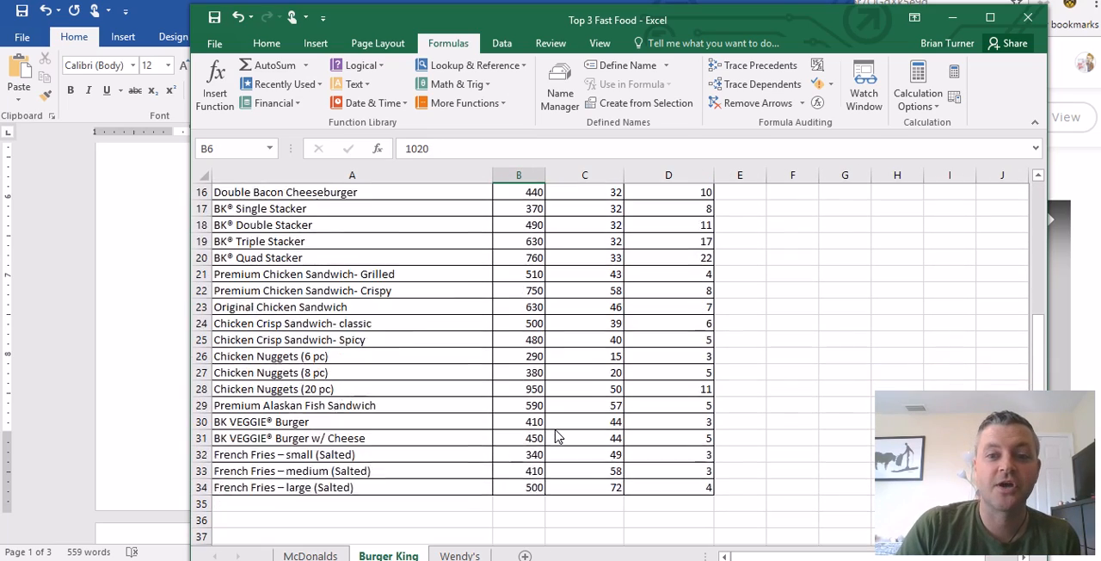
scroll(554, 440, up, 6)
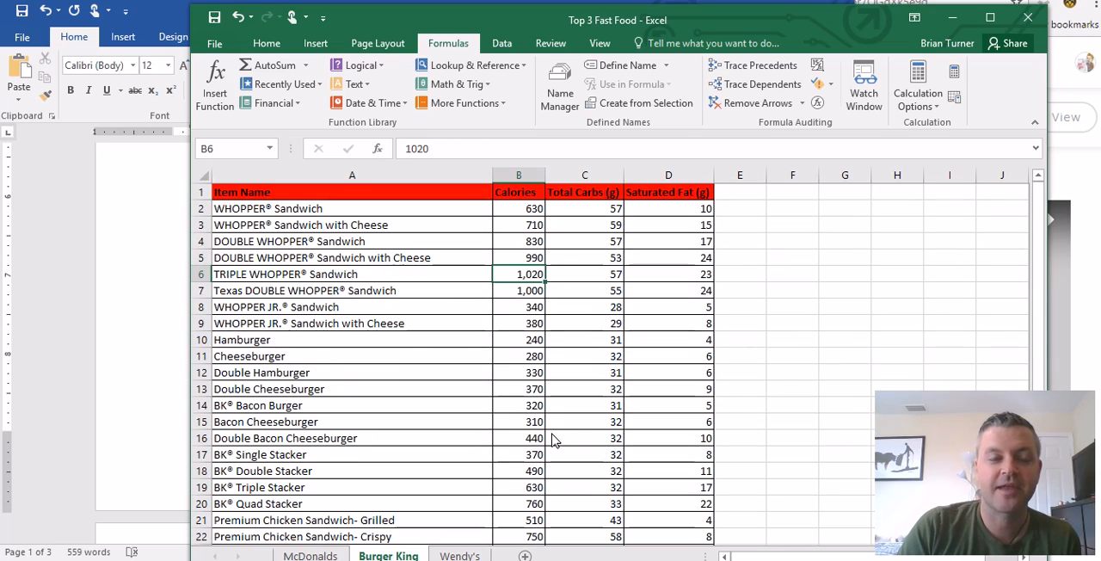
scroll(551, 442, down, 1)
scroll(551, 443, up, 1)
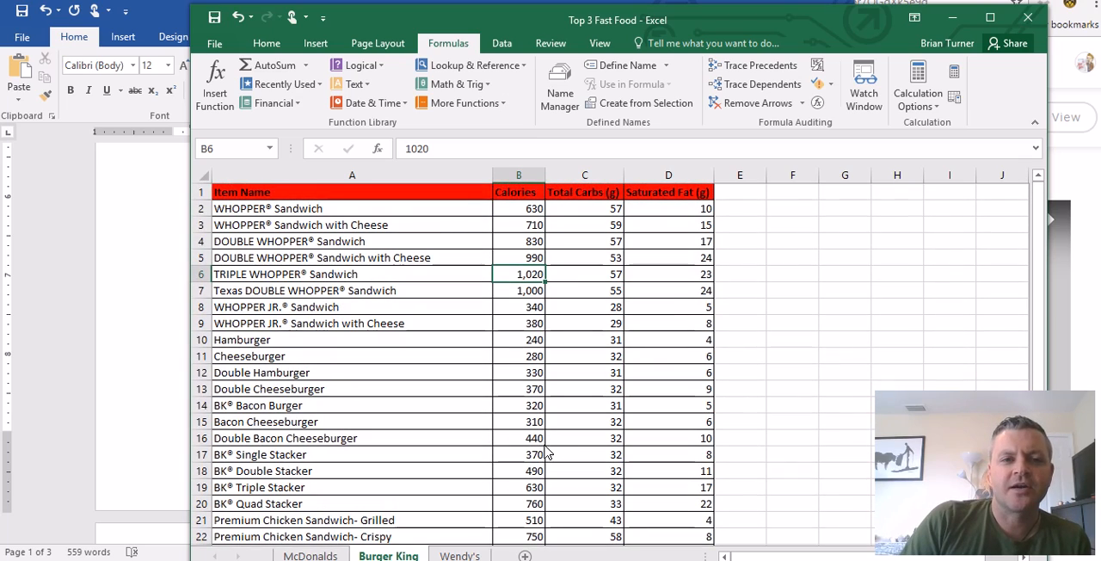
scroll(545, 451, down, 6)
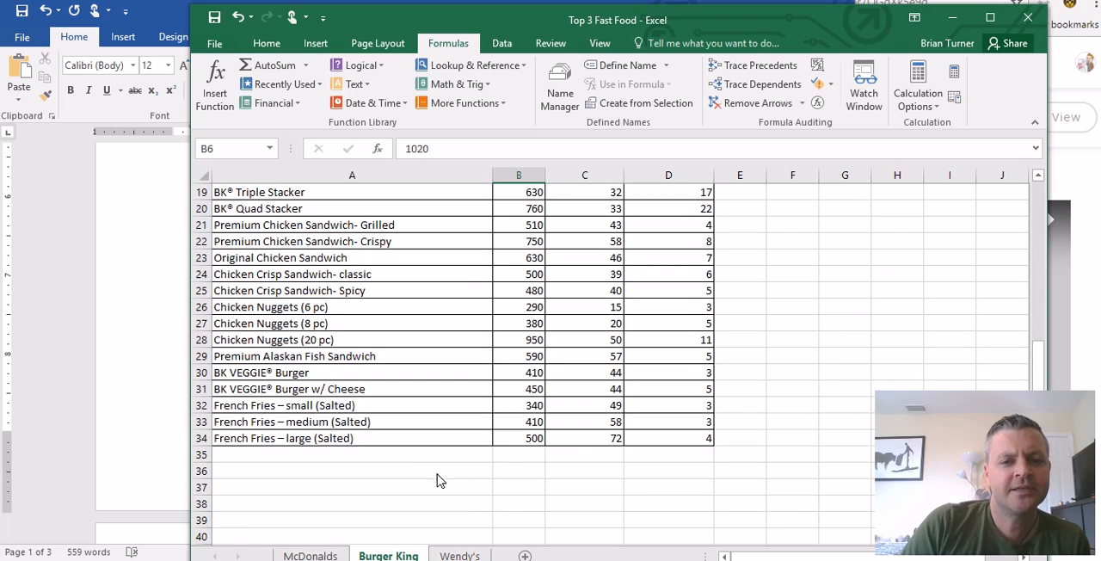
- Check the directions document in Word for the summary-row instructions and return to the Excel workbook
click(402, 478)
click(156, 505)
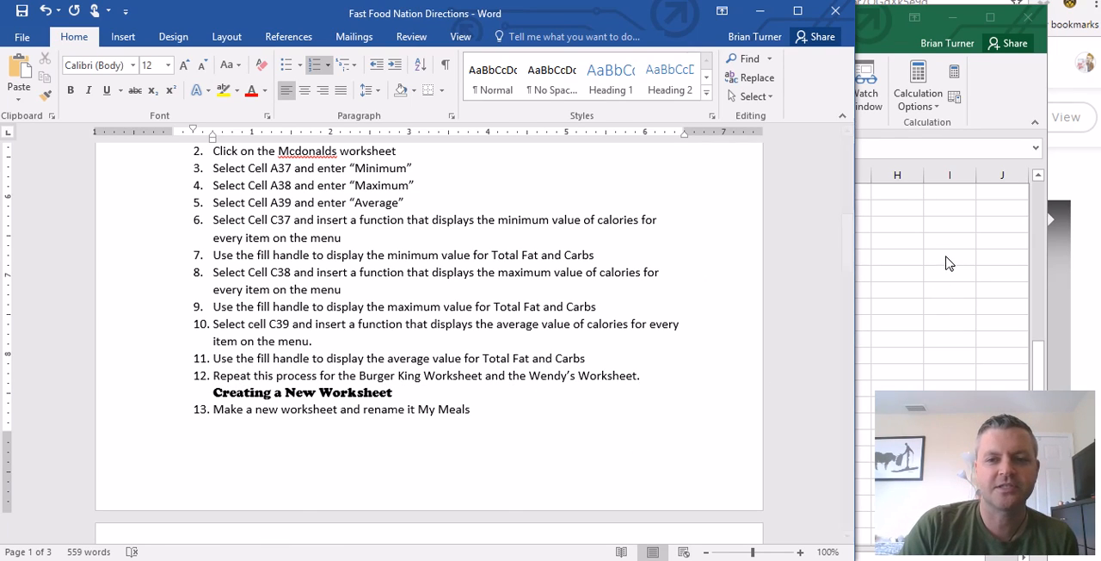
key(alt+Tab)
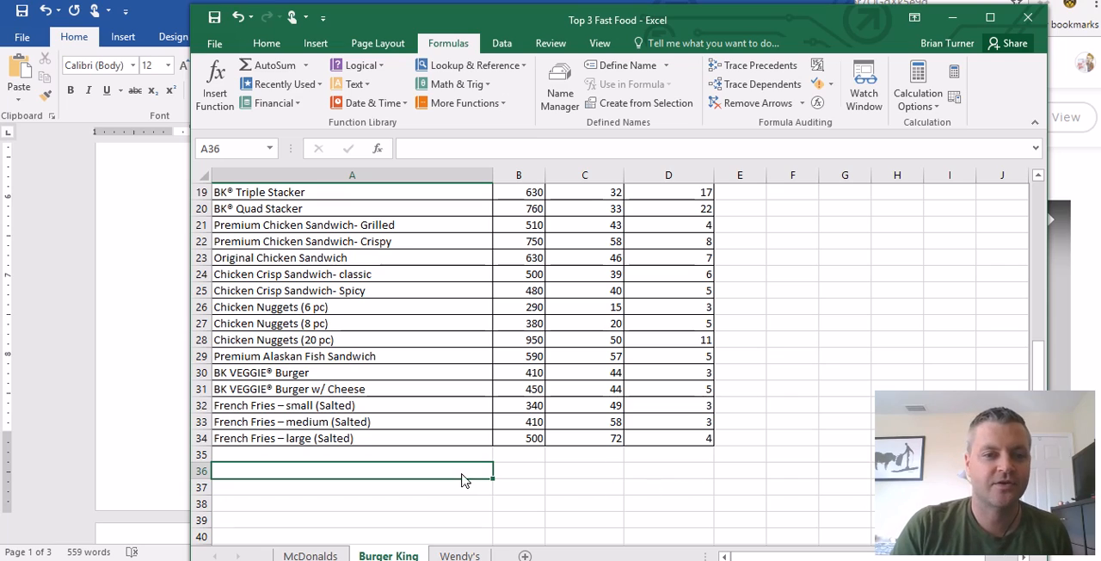
- Enter the row labels Minimum, Maximum and Average in cells A37 to A39 of the Burger King worksheet
click(416, 494)
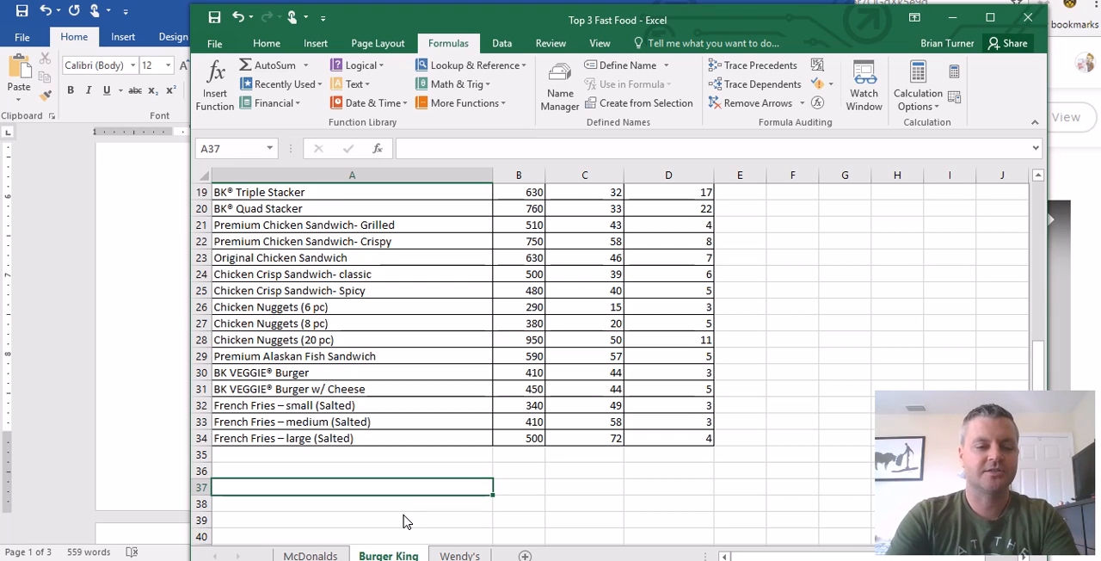
text(Minimum)
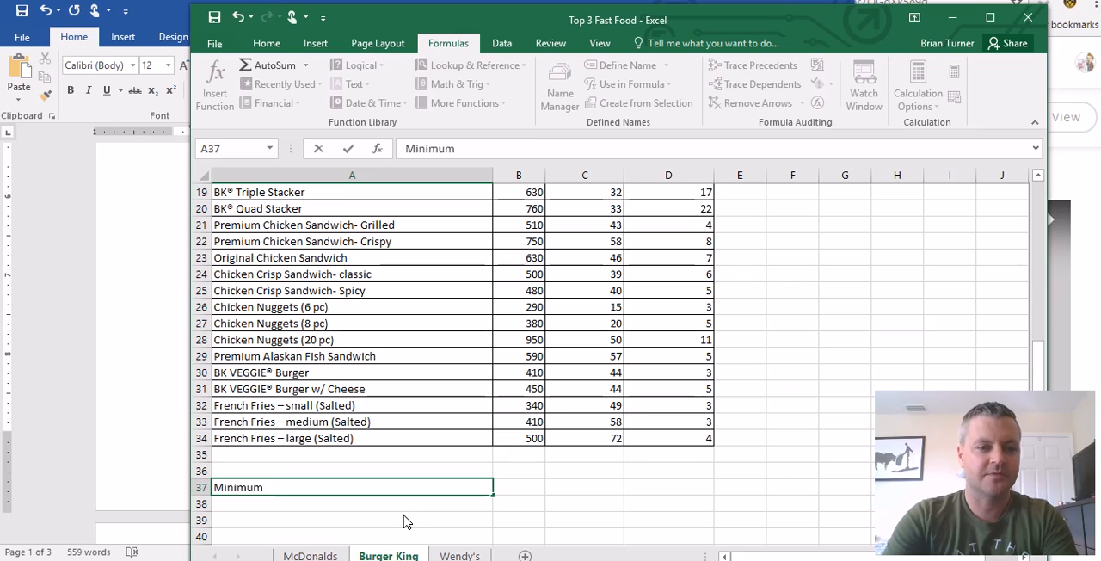
key(Return)
text(Maximum)
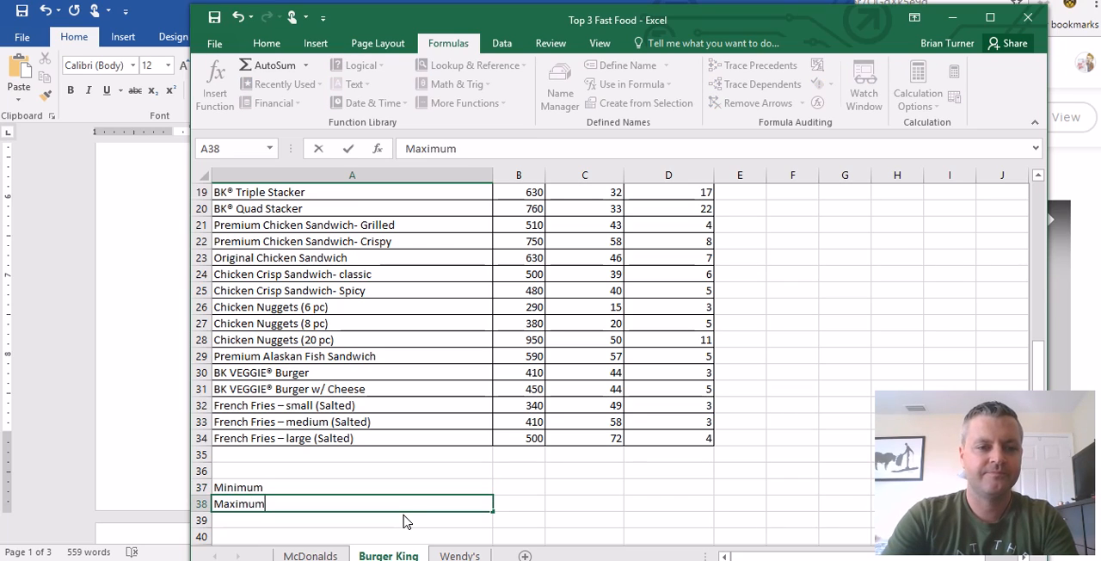
key(Return)
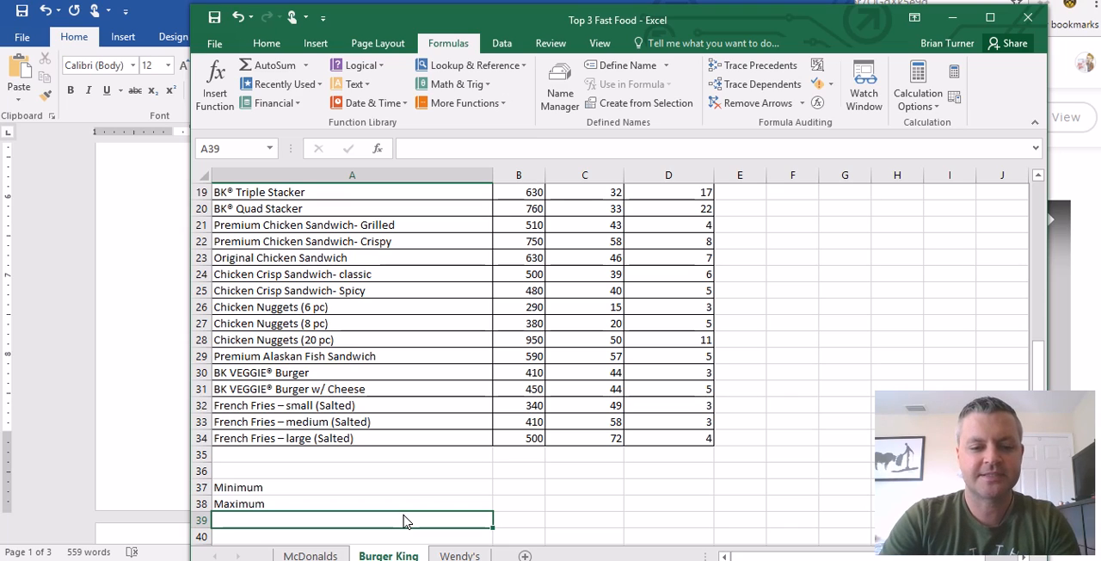
text(Average)
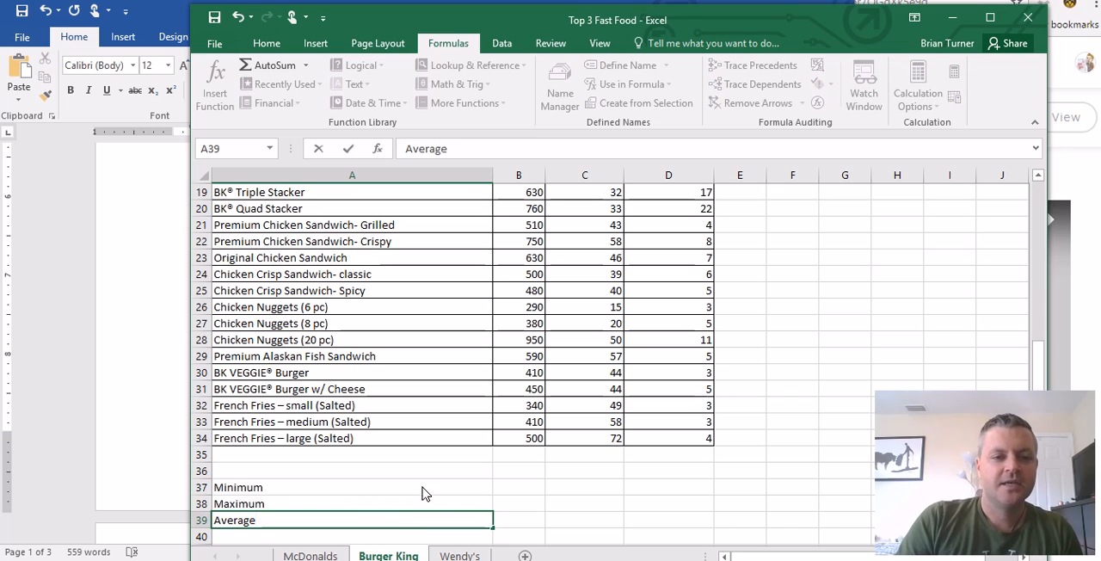
- Insert a MIN function in cell B37 that covers the calorie values in B2:B31
click(530, 492)
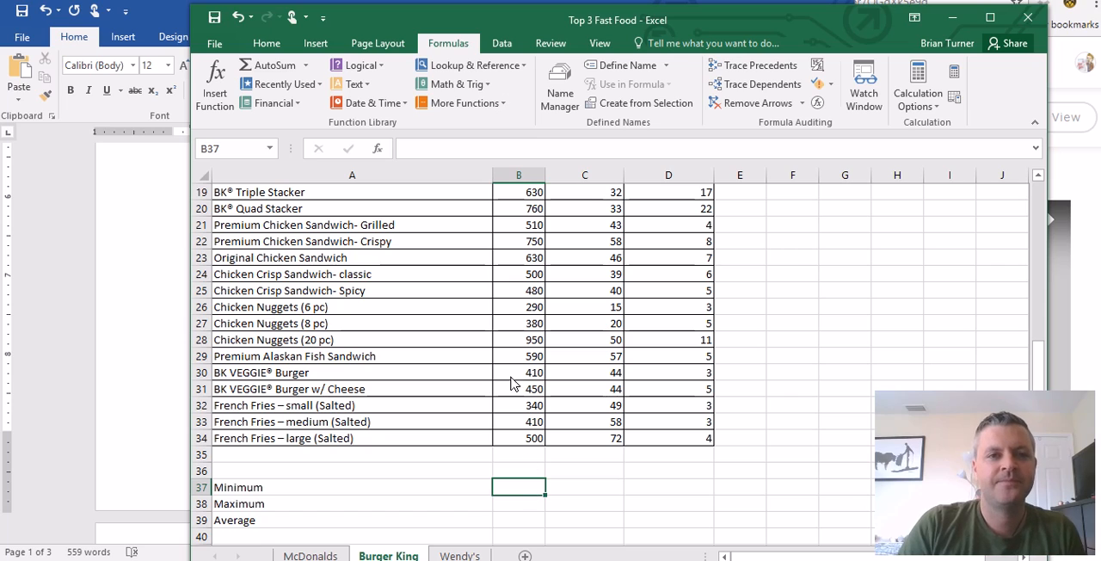
click(307, 67)
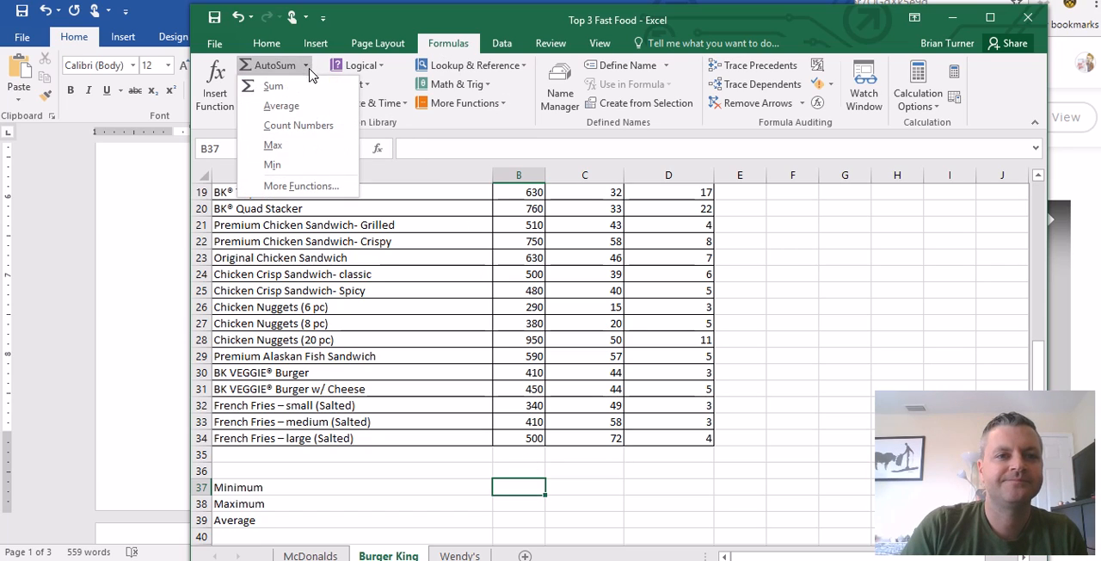
click(306, 166)
scroll(508, 349, up, 4)
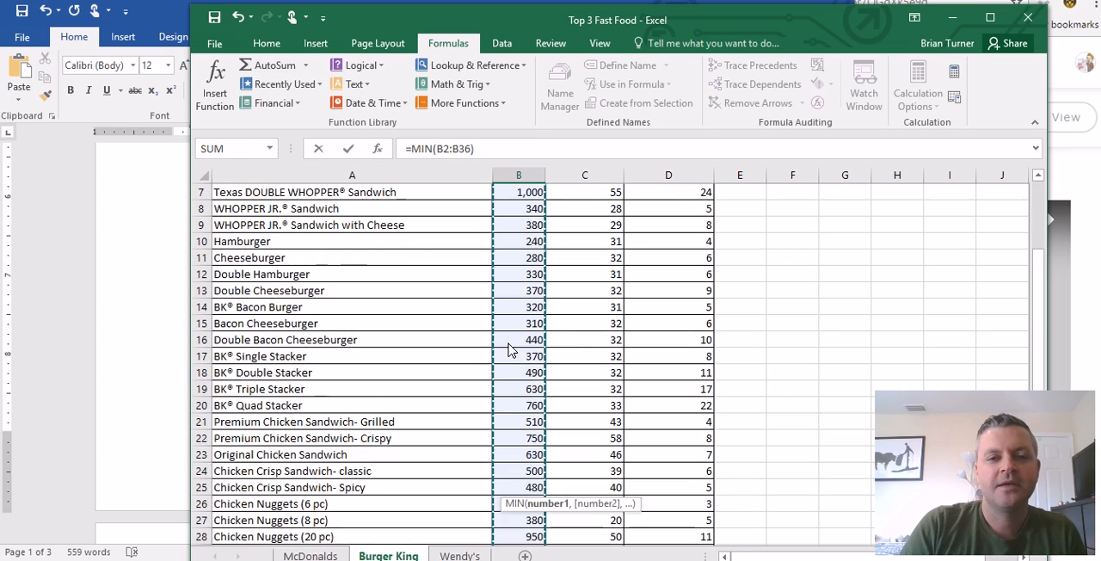
scroll(508, 349, up, 2)
drag(528, 209, 516, 456)
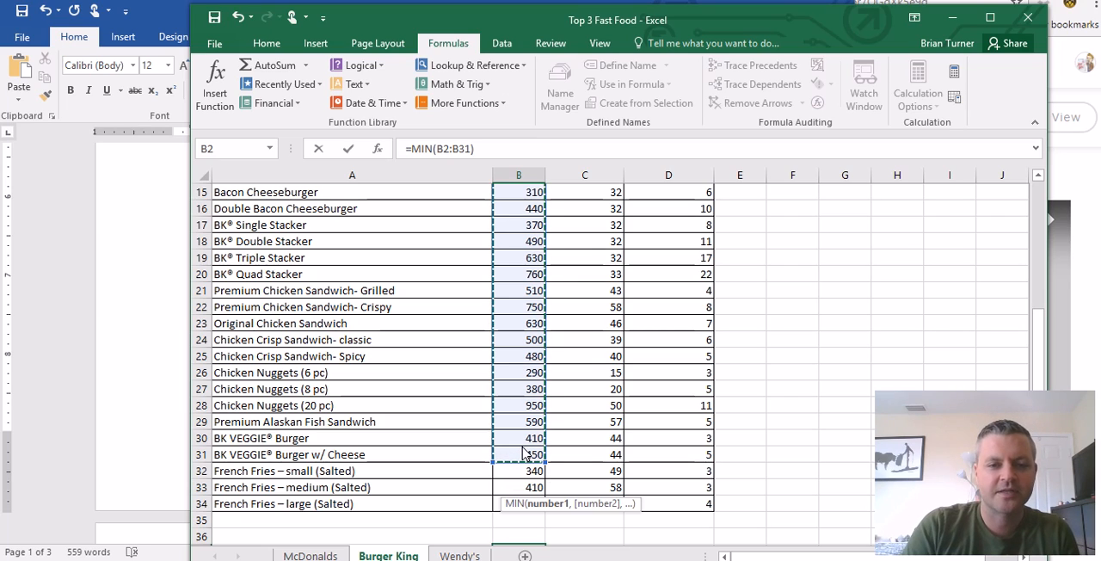
scroll(525, 453, down, 2)
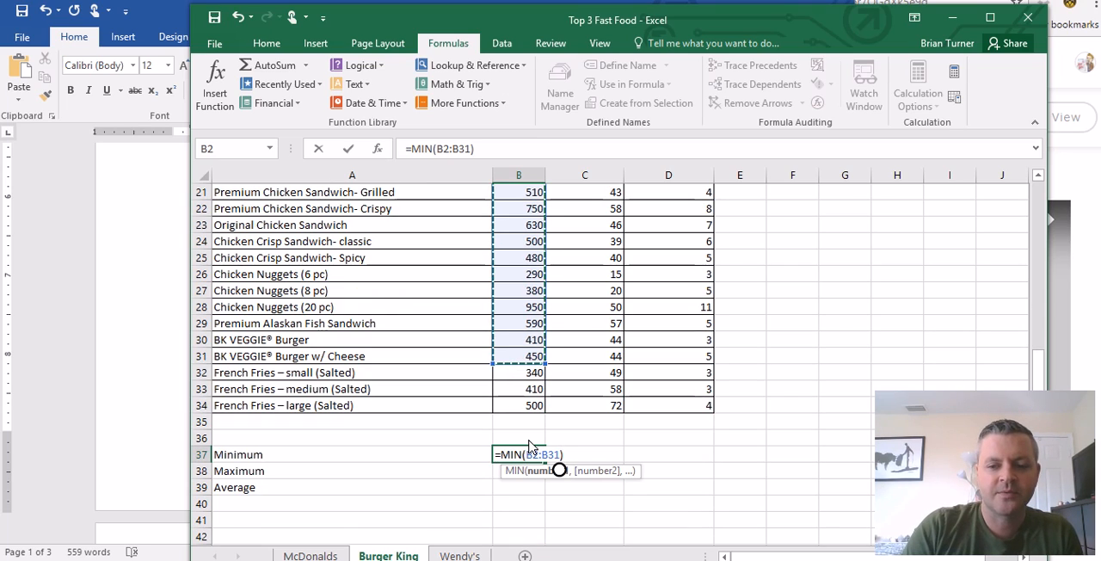
key(Return)
- Fill the MIN formula from B37 across to C37 and D37 and check the copied formulas
click(518, 457)
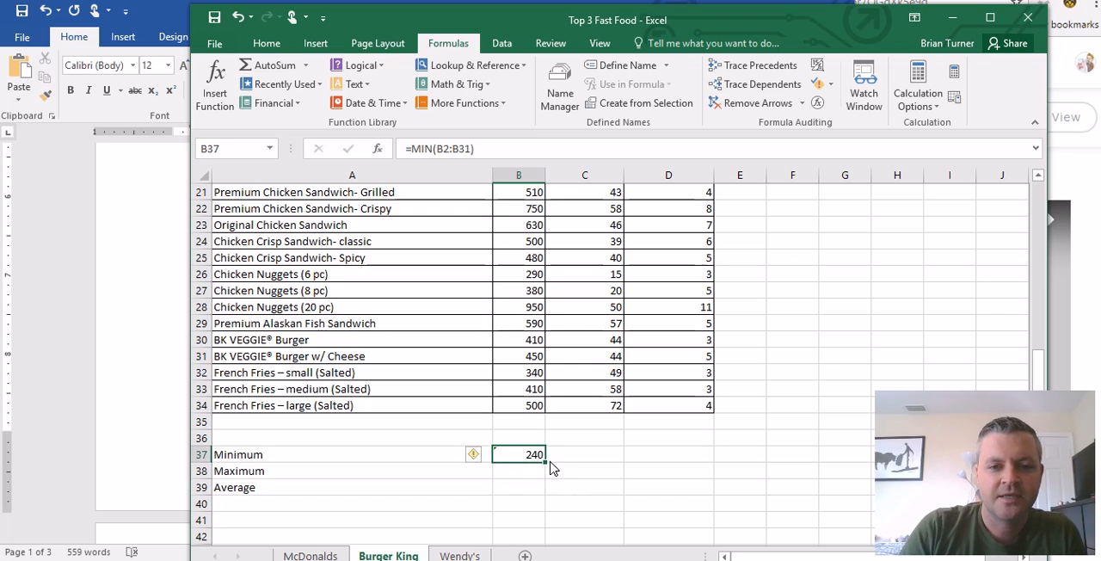
drag(548, 464, 711, 464)
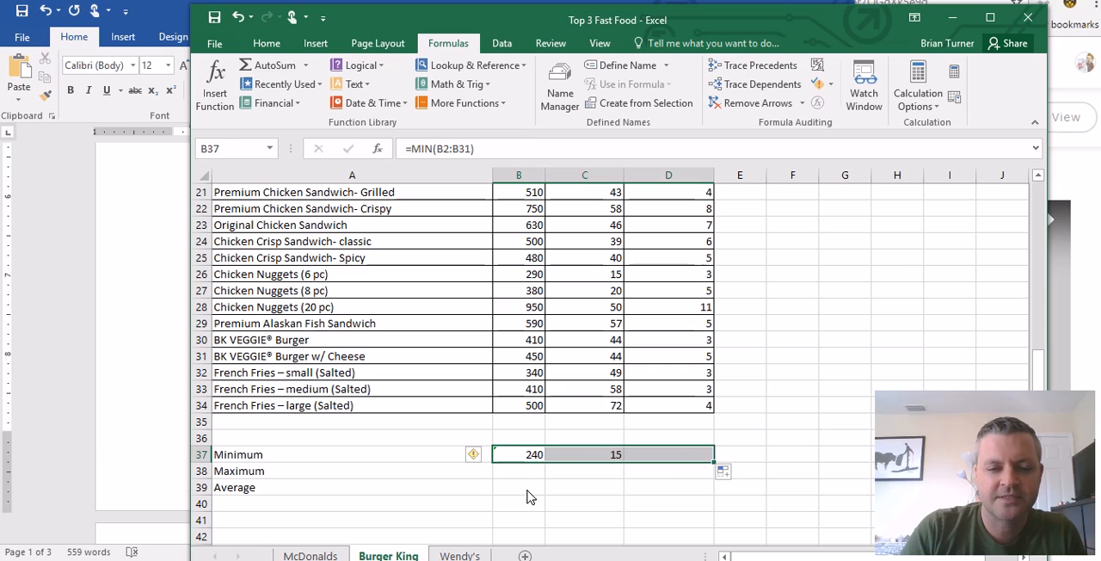
click(600, 455)
click(679, 456)
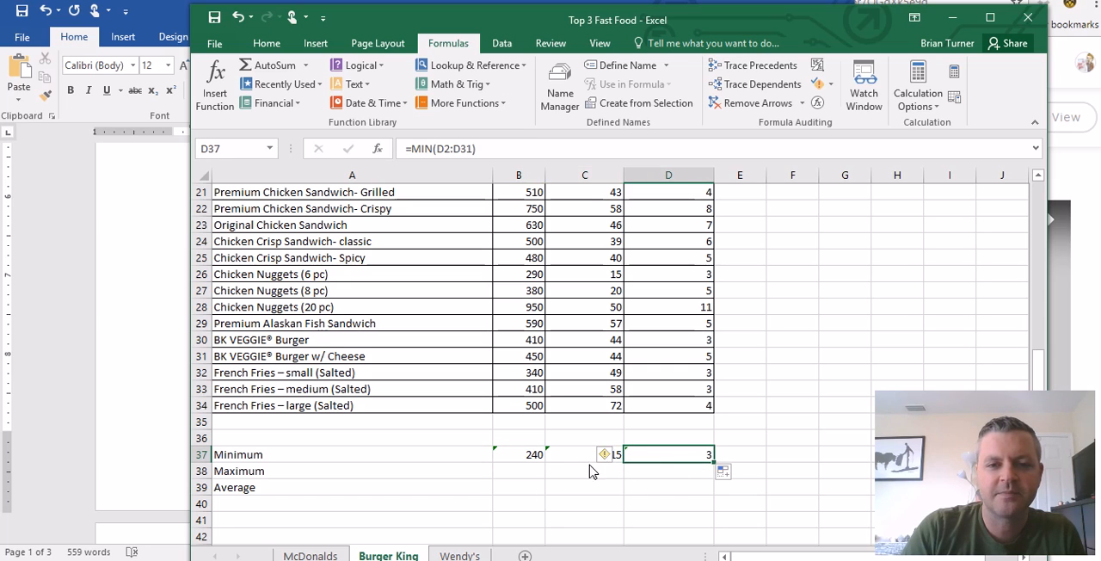
- Compare the minimum in B37 with the Calories column to find the menu item it comes from
click(533, 457)
scroll(541, 492, up, 7)
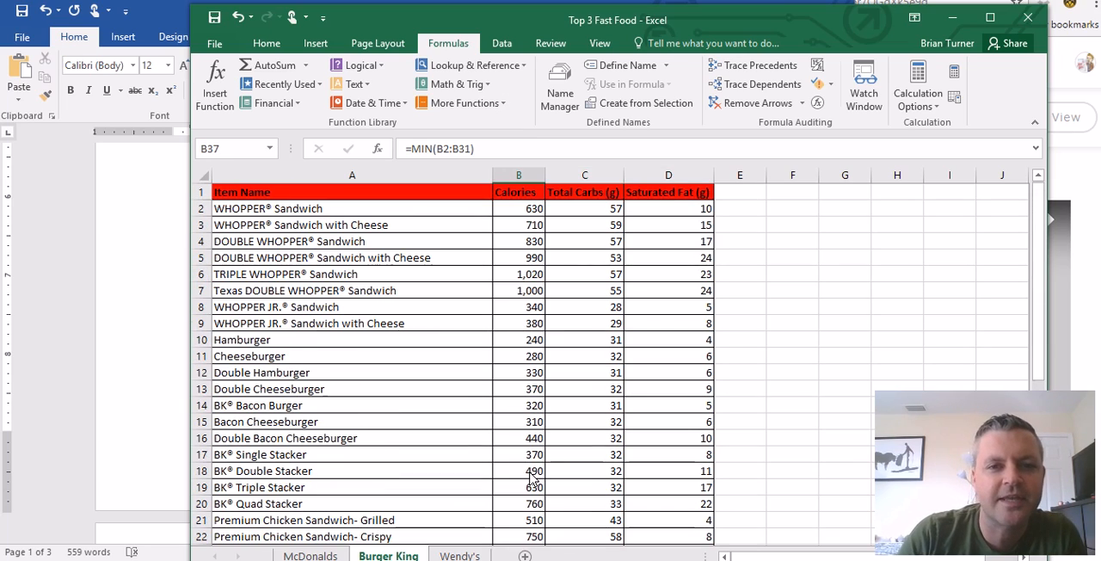
scroll(532, 349, down, 1)
scroll(531, 349, up, 1)
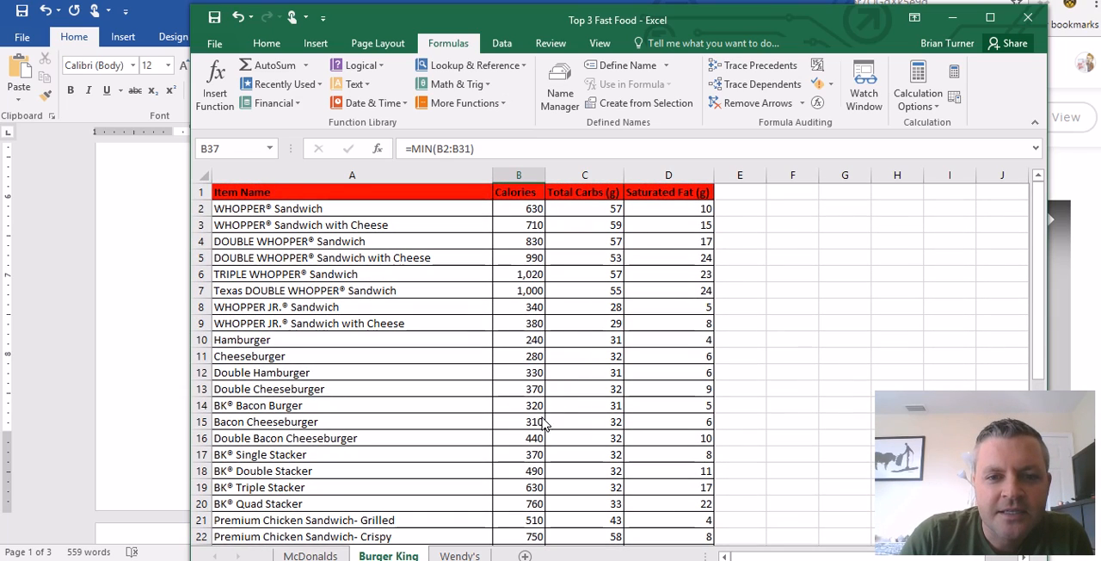
click(519, 343)
click(399, 348)
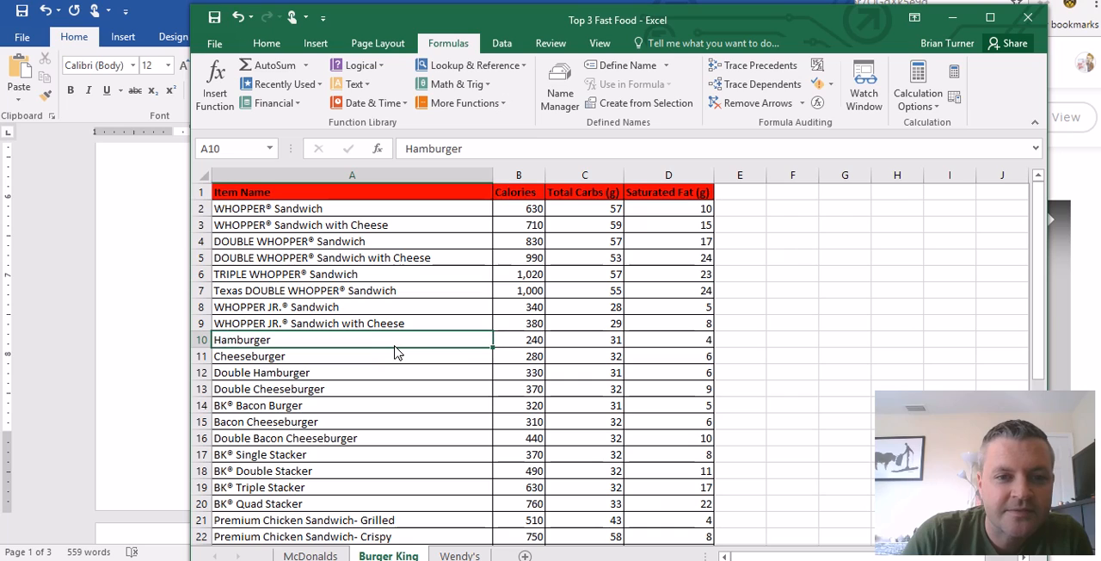
click(530, 344)
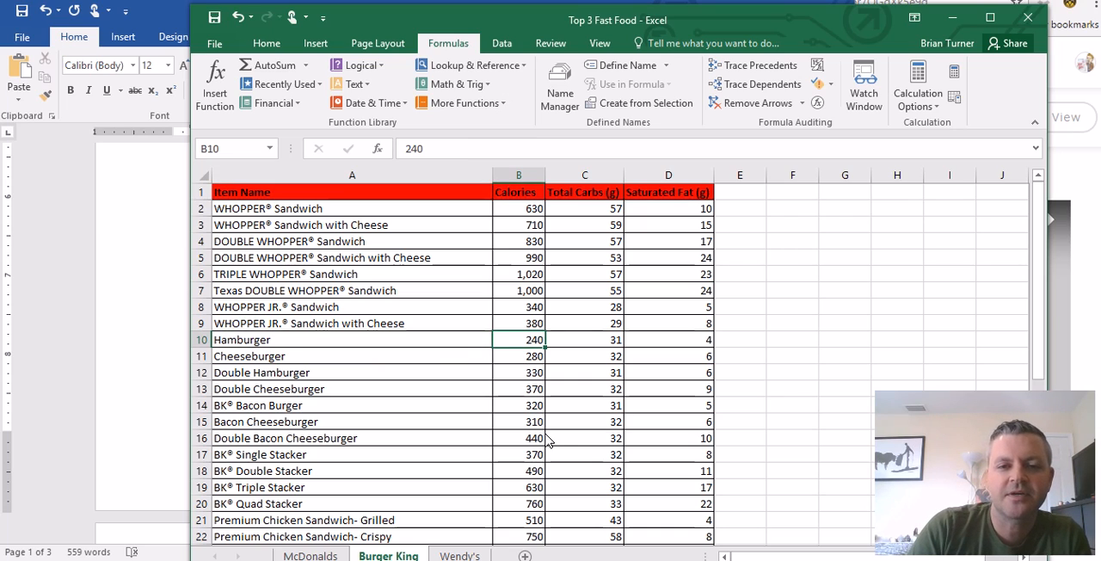
- Compare the minimum in C37 with the Total Carbs column to find the menu item it comes from
scroll(549, 441, down, 7)
click(611, 441)
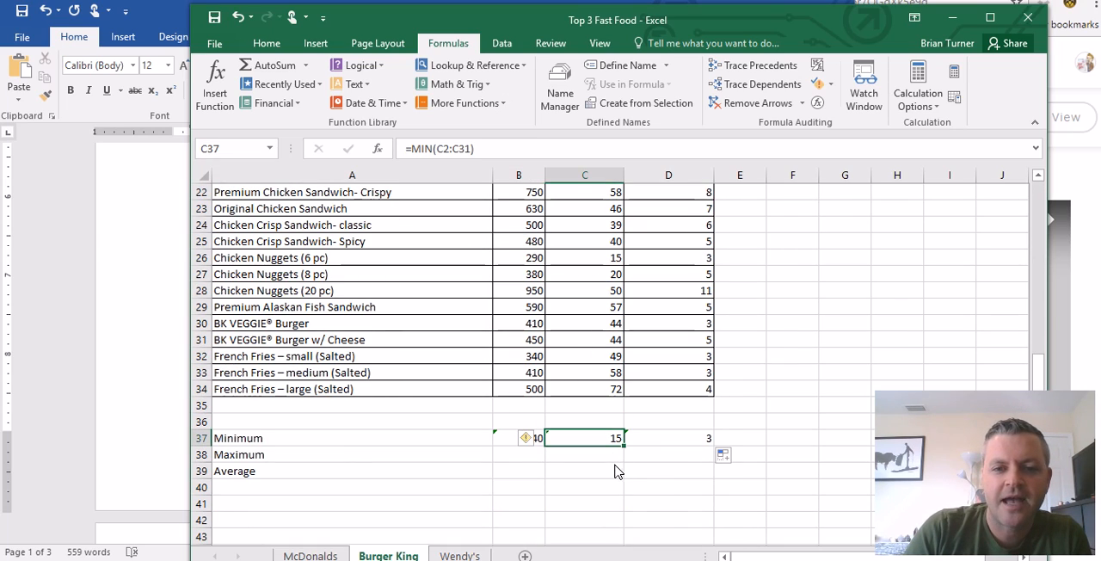
scroll(606, 458, up, 7)
scroll(607, 384, down, 7)
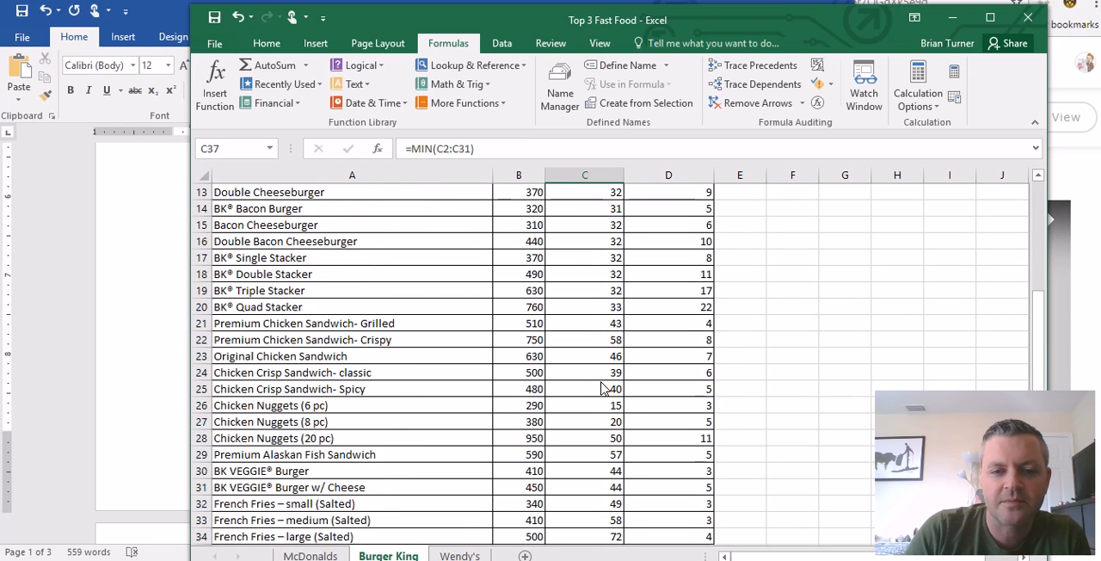
scroll(603, 383, up, 2)
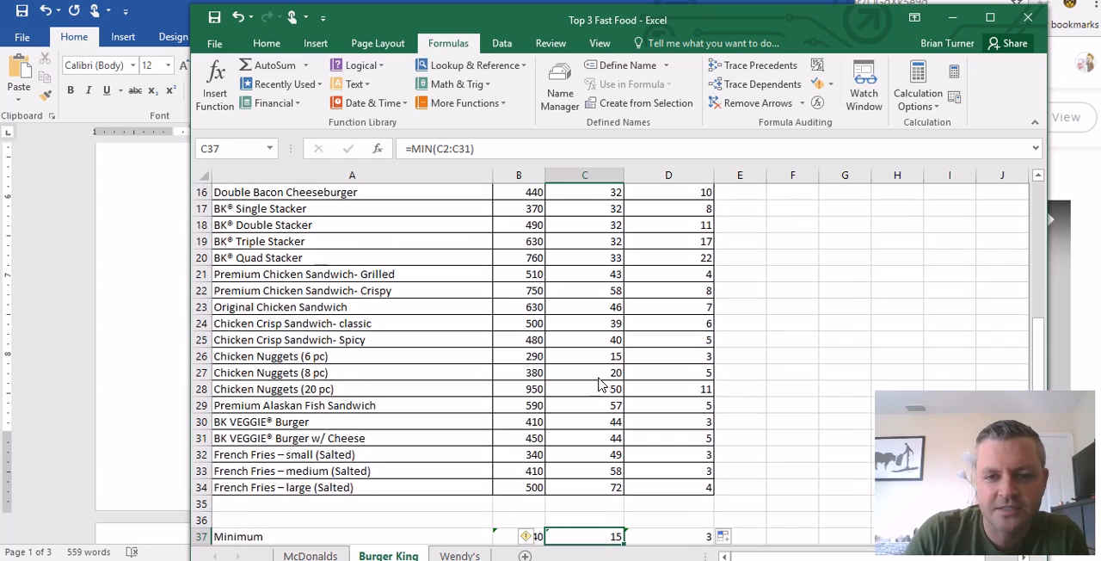
click(594, 358)
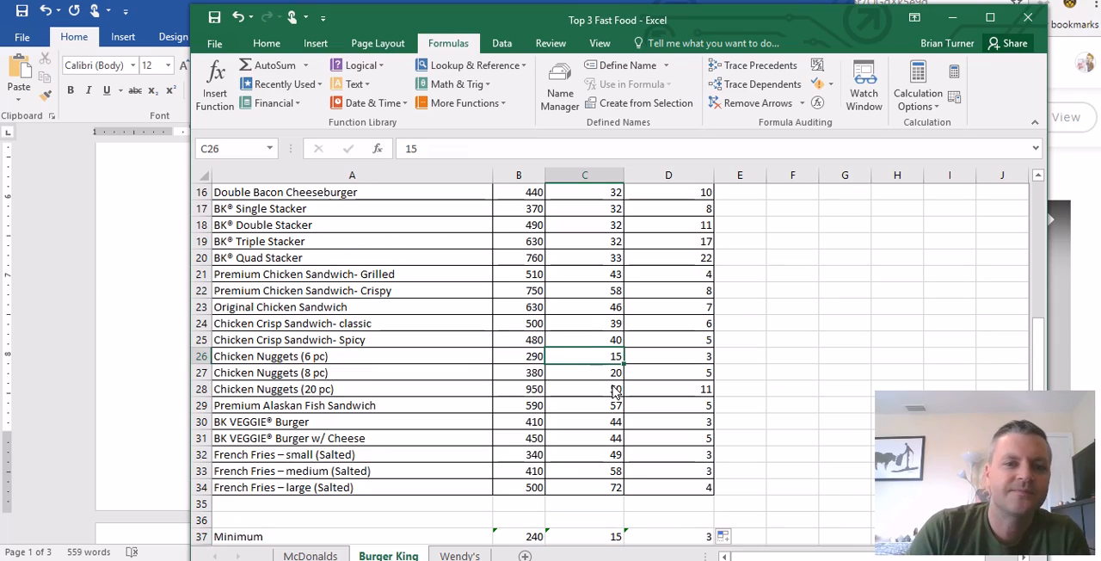
scroll(613, 394, up, 4)
scroll(607, 403, up, 1)
scroll(607, 403, down, 8)
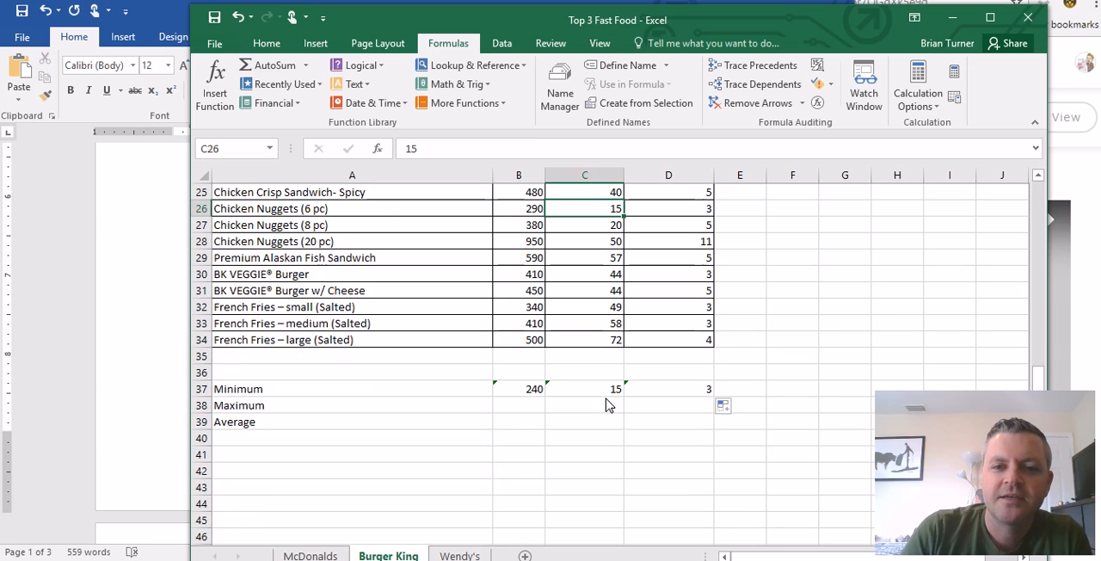
- Compare the minimum in D37 with the values in the Saturated Fat column
click(667, 392)
scroll(676, 443, up, 3)
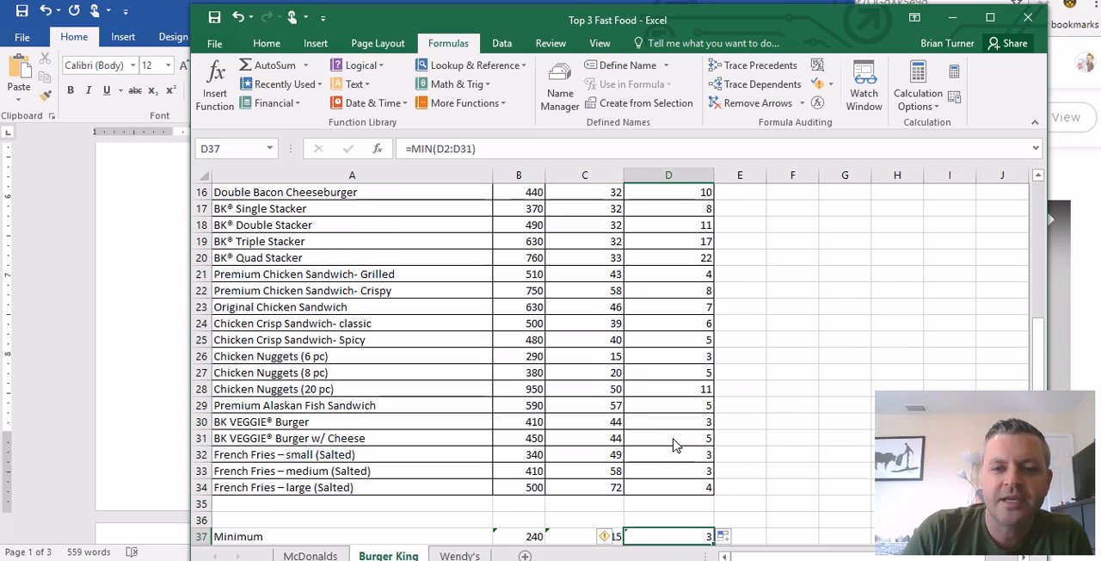
scroll(675, 445, down, 1)
scroll(674, 447, up, 6)
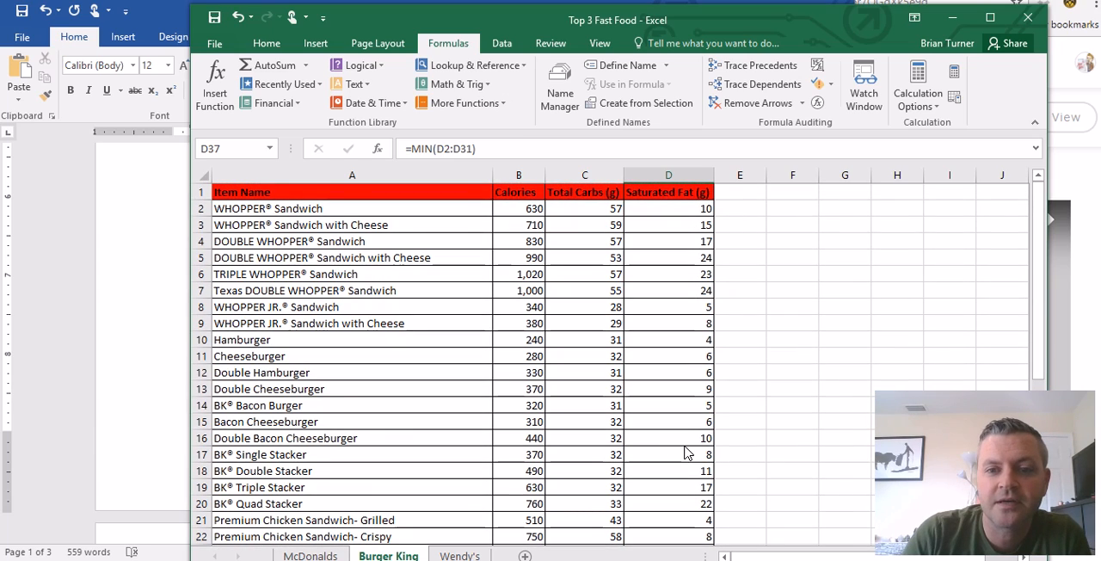
scroll(687, 453, down, 1)
scroll(682, 453, up, 1)
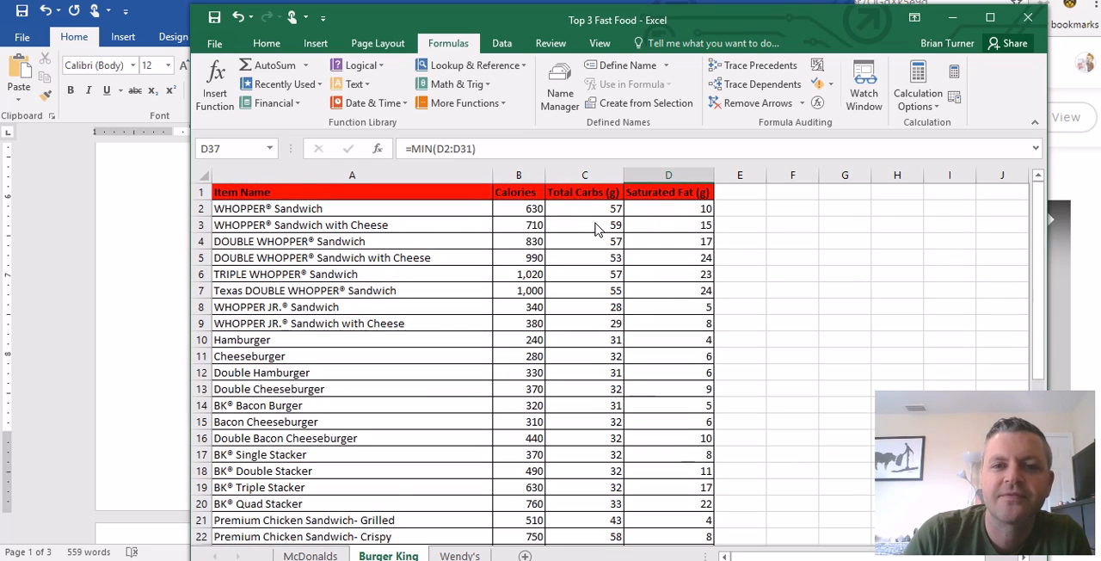
- Look through the Saturated Fat column for the menu items that match the minimum calculated in D37
scroll(696, 449, down, 7)
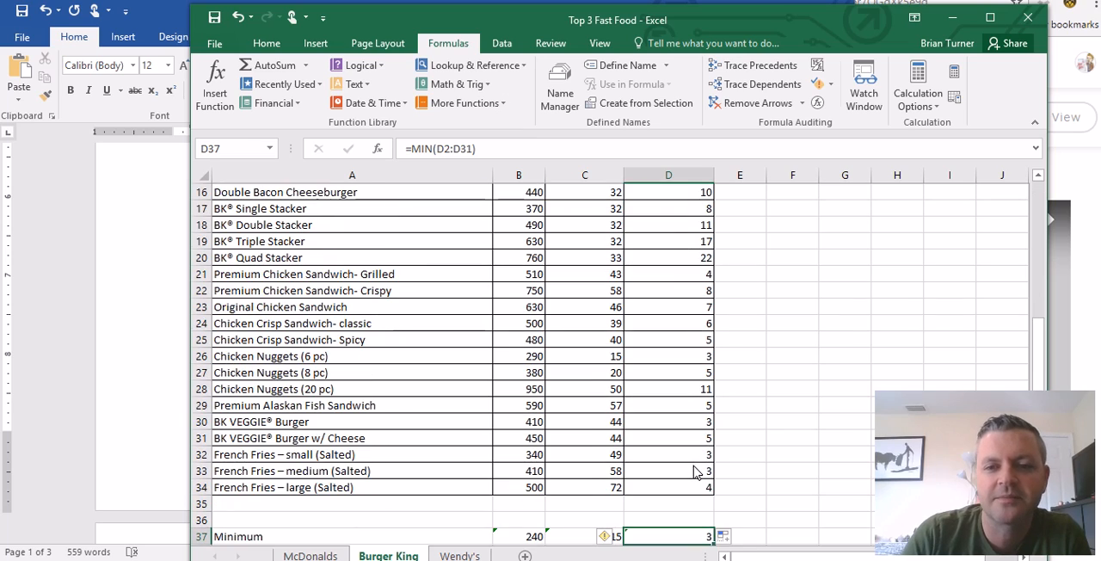
scroll(696, 449, up, 7)
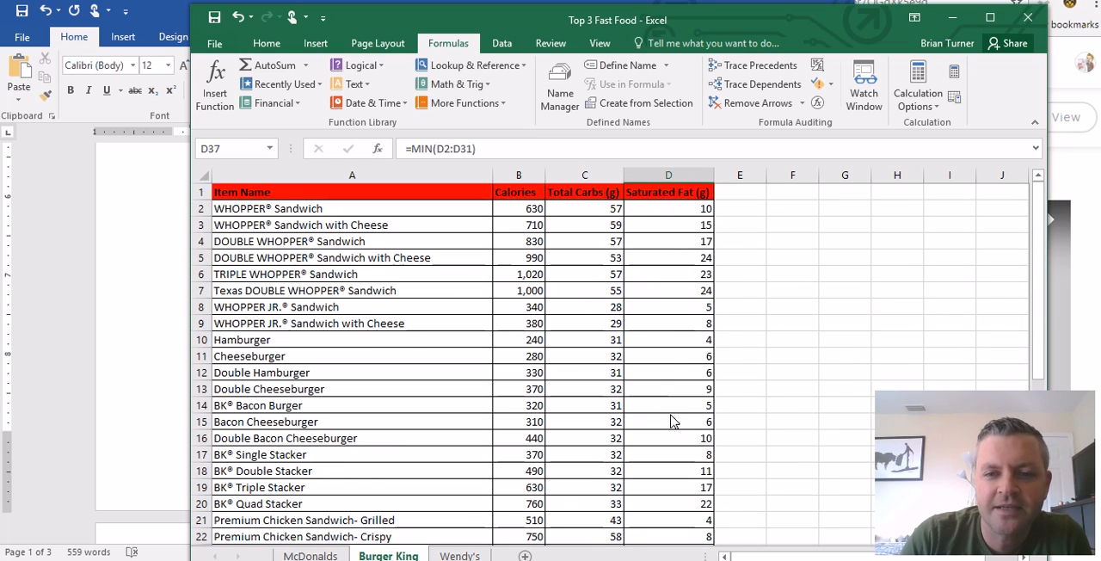
scroll(674, 430, down, 2)
scroll(674, 435, down, 1)
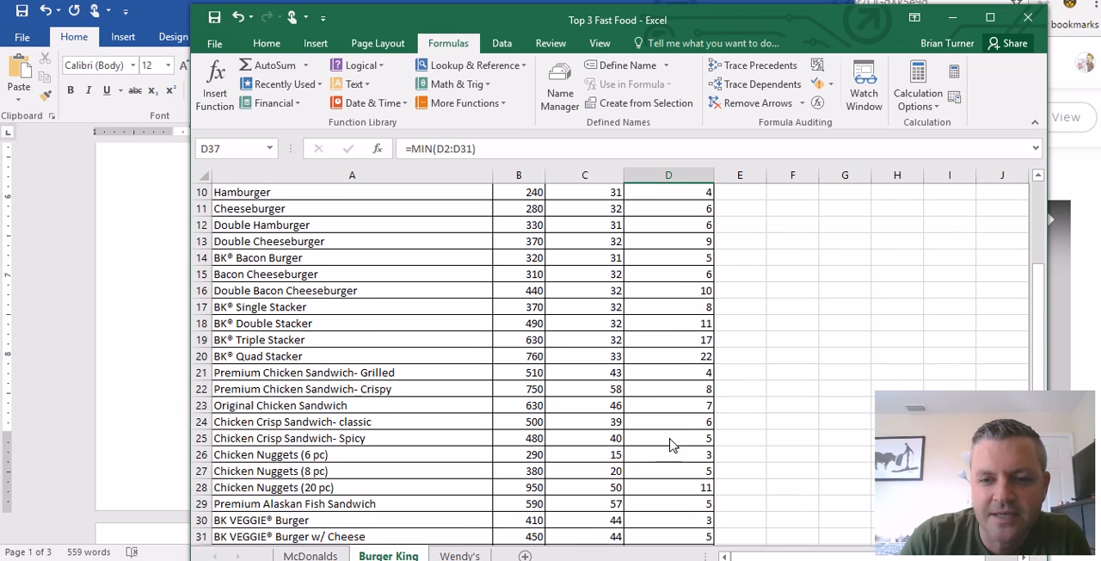
click(679, 457)
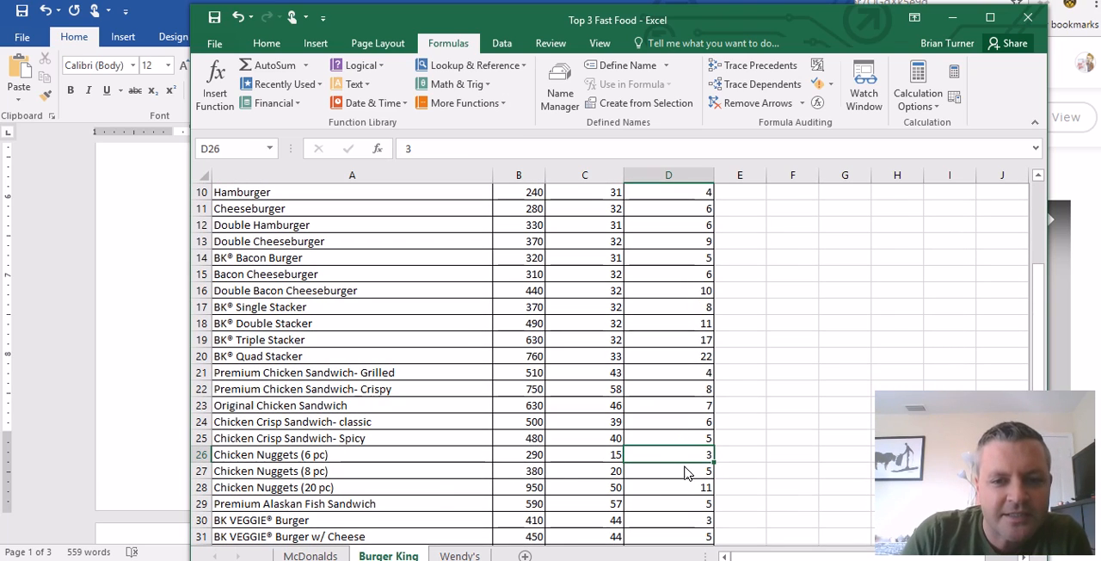
scroll(686, 465, down, 3)
click(602, 491)
click(666, 497)
key(Up)
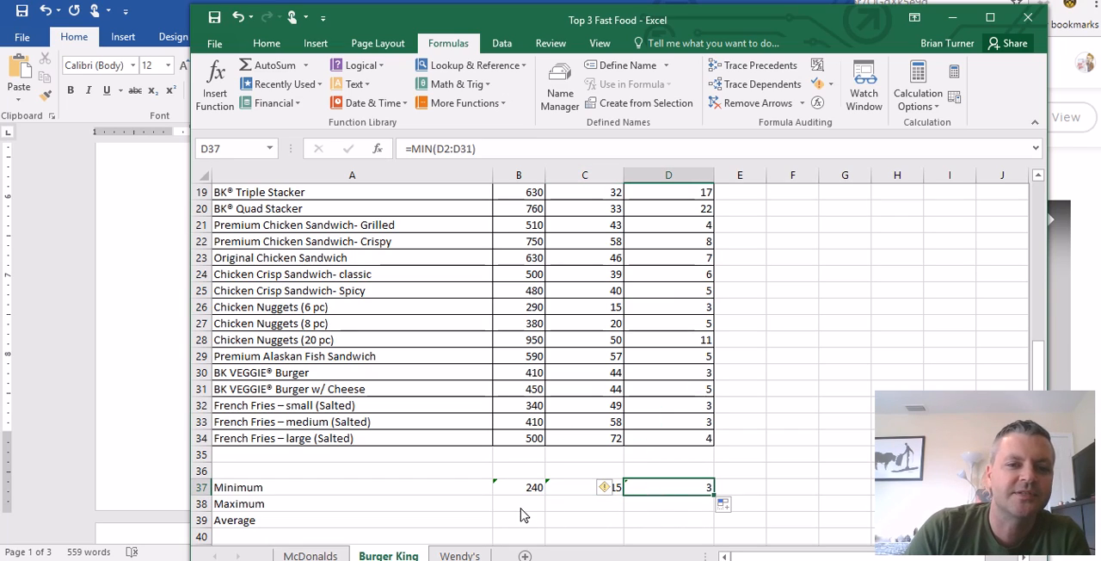
- Calculate the maximum calories in B38 with a MAX formula over B2:B31
click(527, 504)
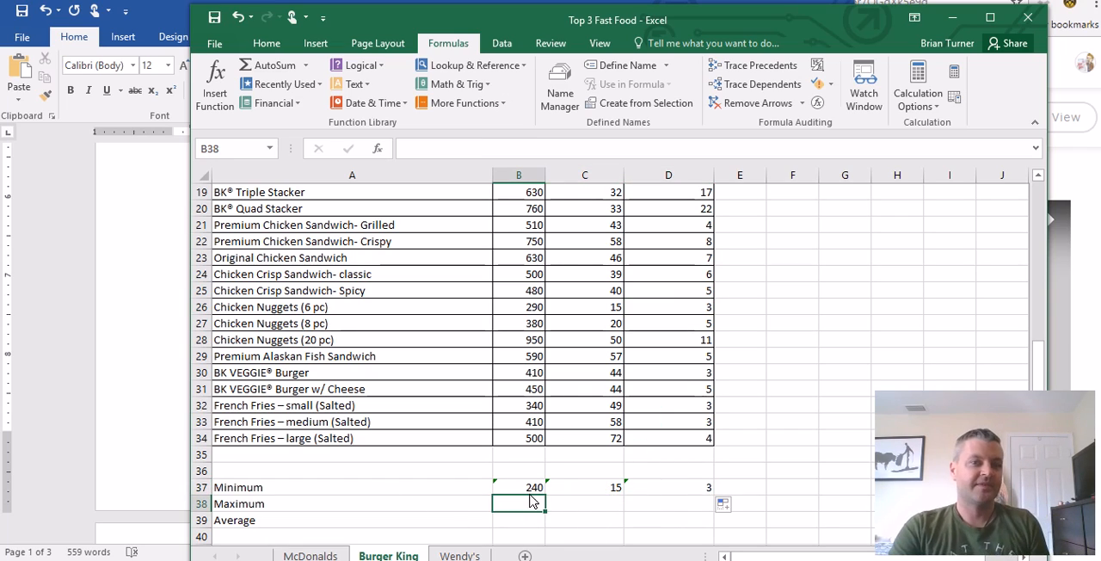
scroll(485, 474, up, 2)
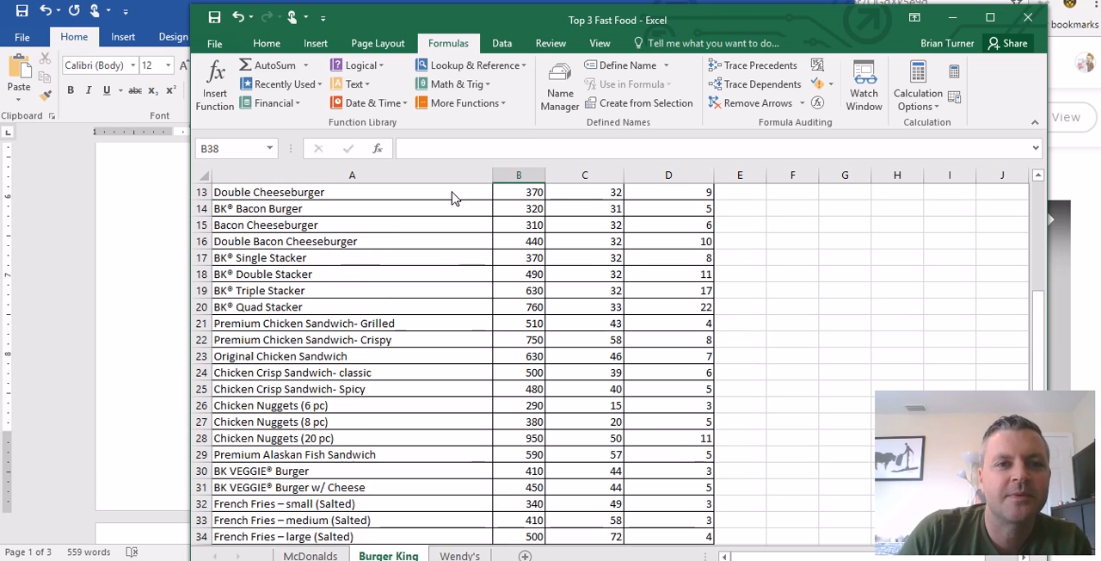
click(305, 66)
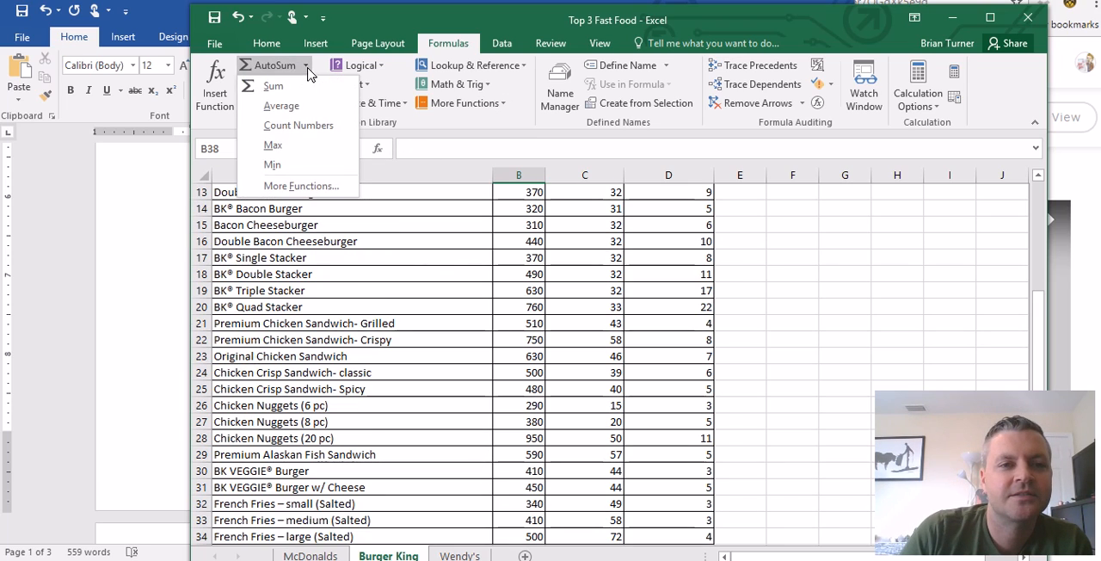
click(303, 147)
scroll(542, 456, up, 5)
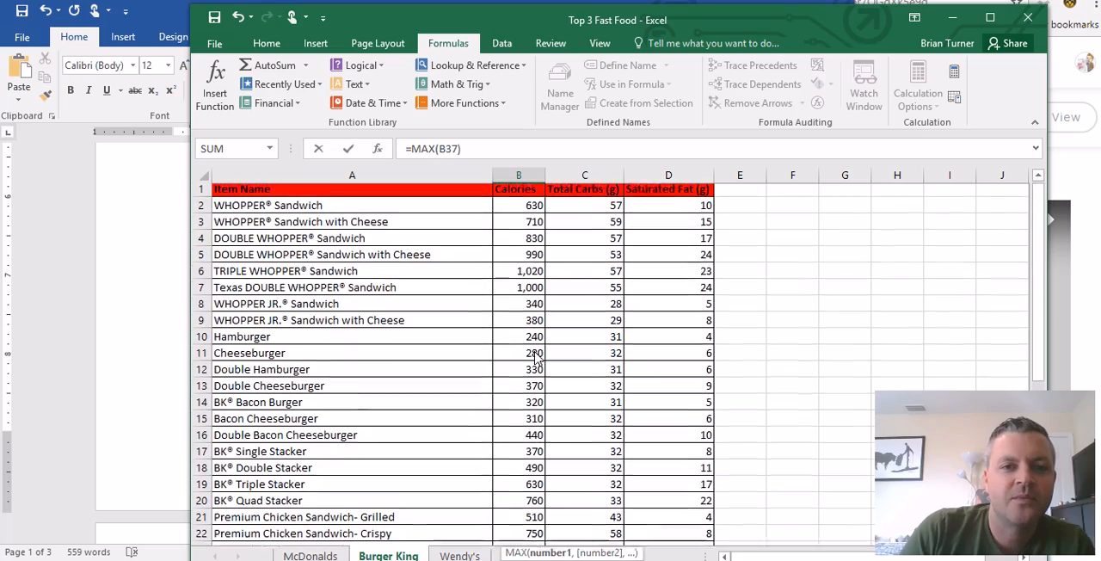
drag(533, 216, 530, 474)
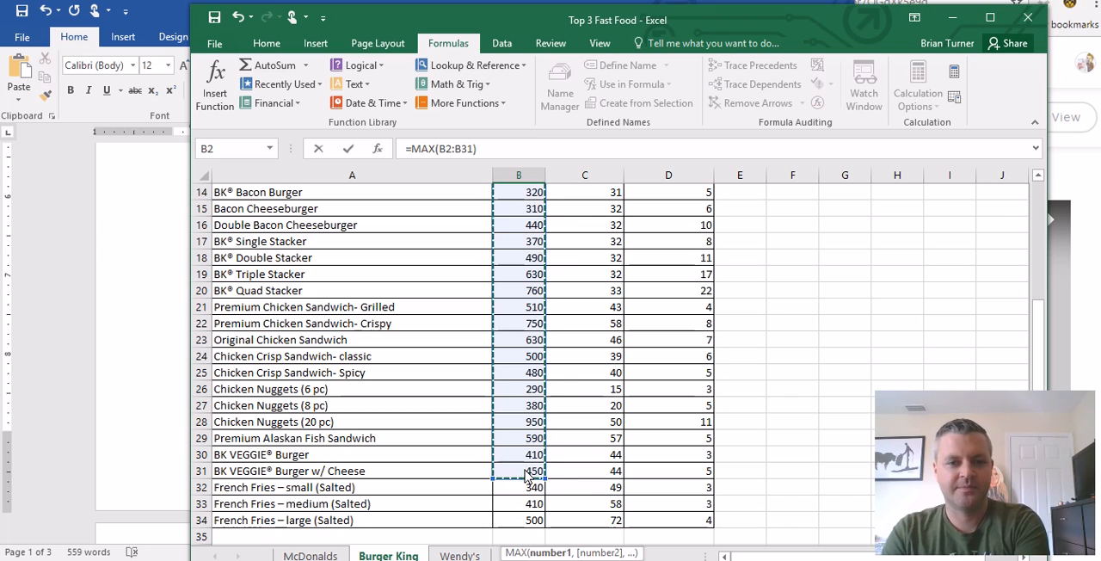
key(Return)
- Check the Maximum row on the McDonalds worksheet for reference and return to row 38 of the Burger King worksheet
click(585, 520)
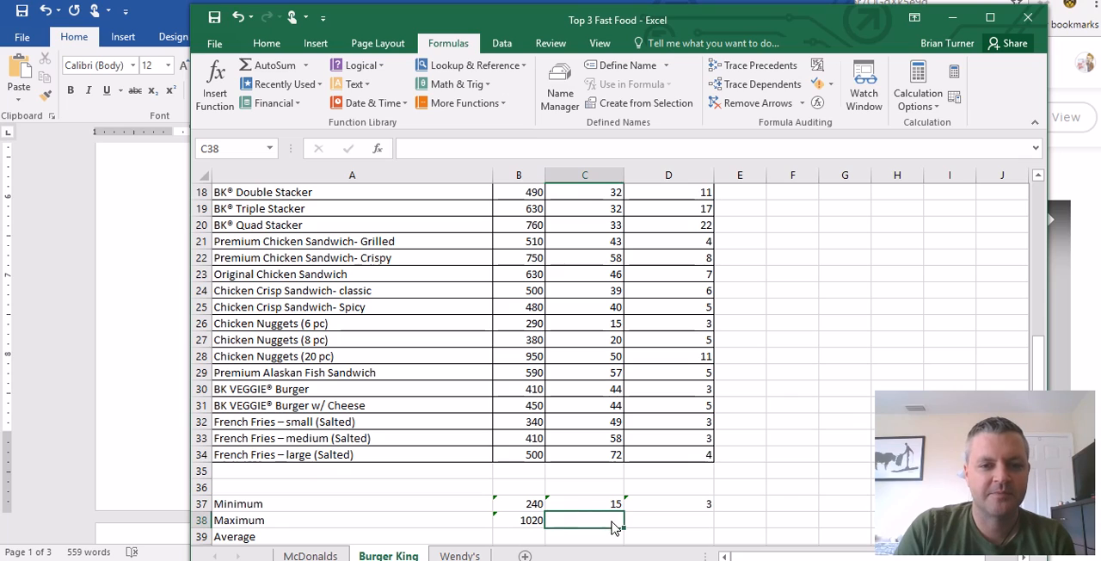
click(311, 556)
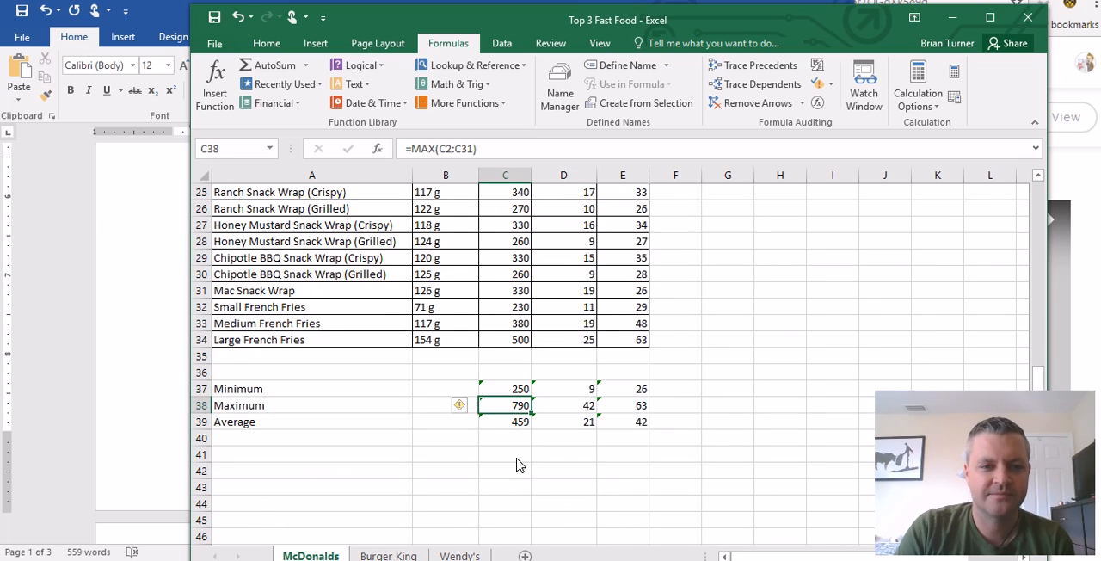
click(388, 556)
click(526, 523)
click(613, 527)
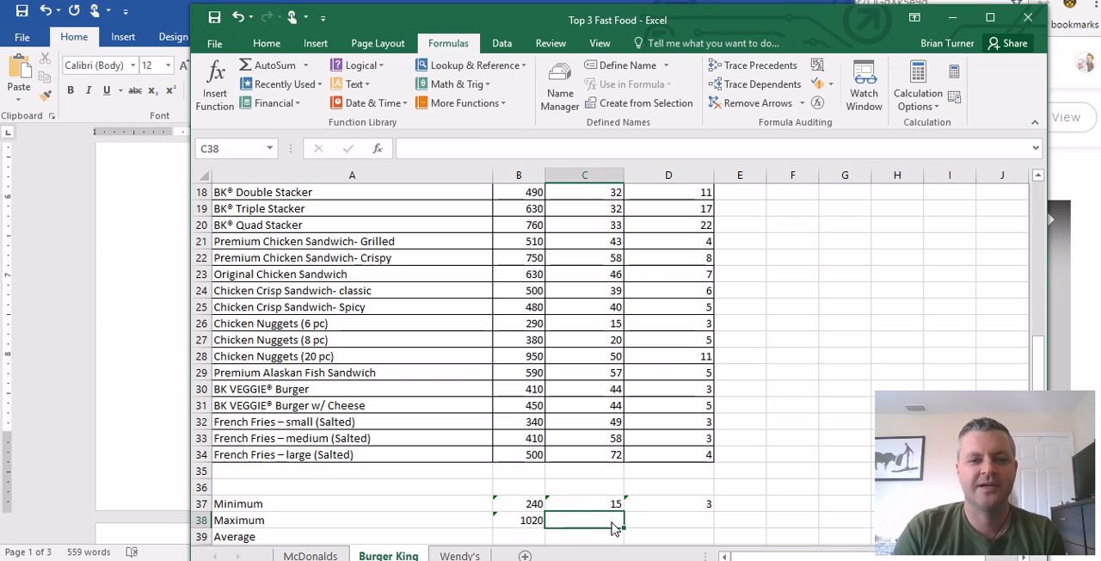
- Compare the maximum in B38 with the Calories column to find the menu item it comes from
click(533, 523)
scroll(528, 522, up, 5)
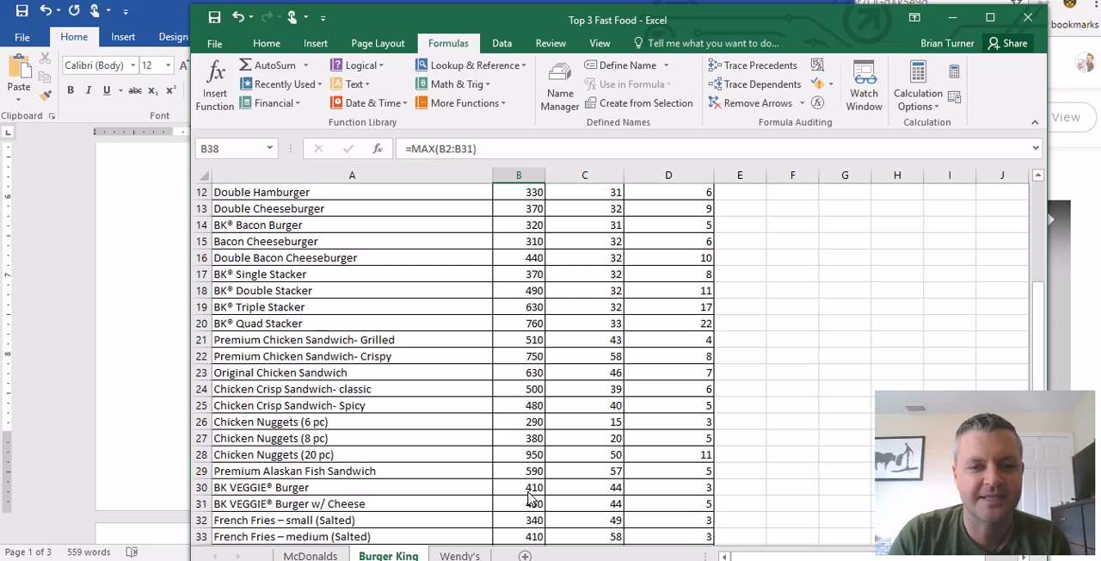
click(517, 244)
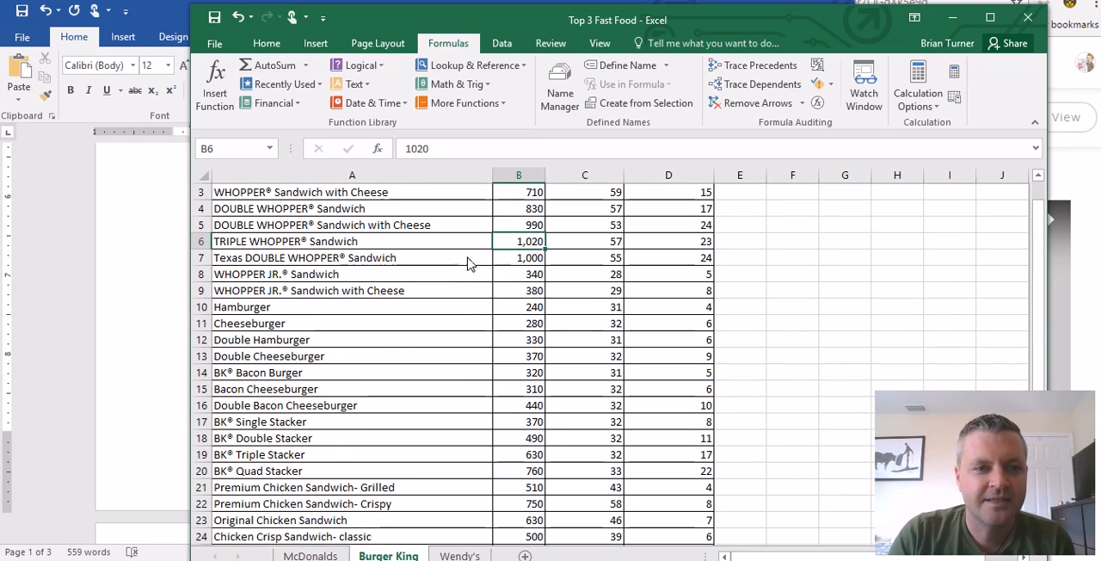
click(442, 244)
scroll(525, 379, down, 5)
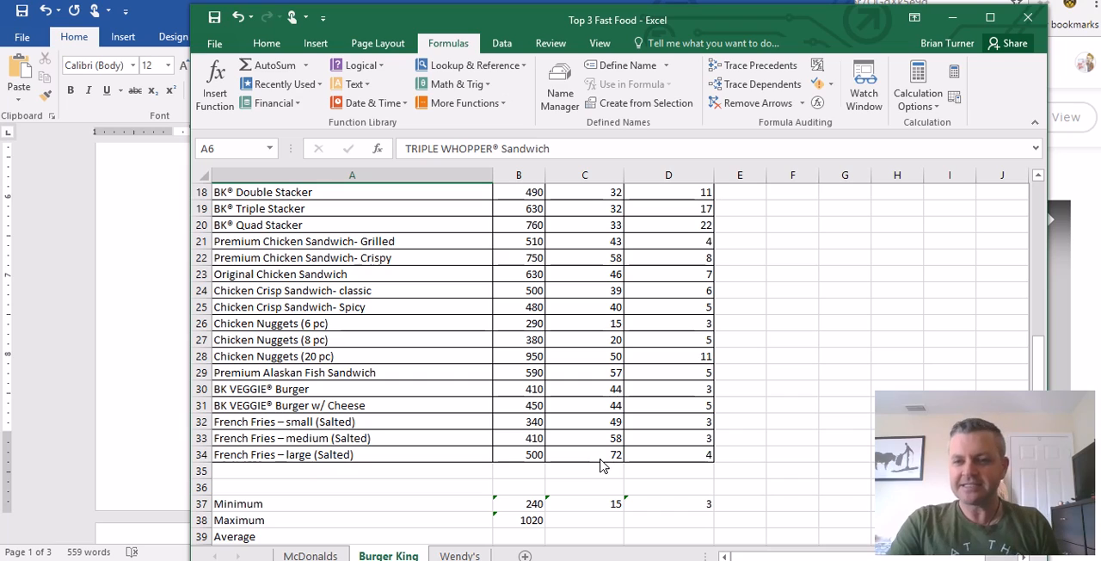
- Fill the MAX formula from B38 across to C38 and D38
click(607, 523)
click(539, 527)
drag(547, 533, 707, 526)
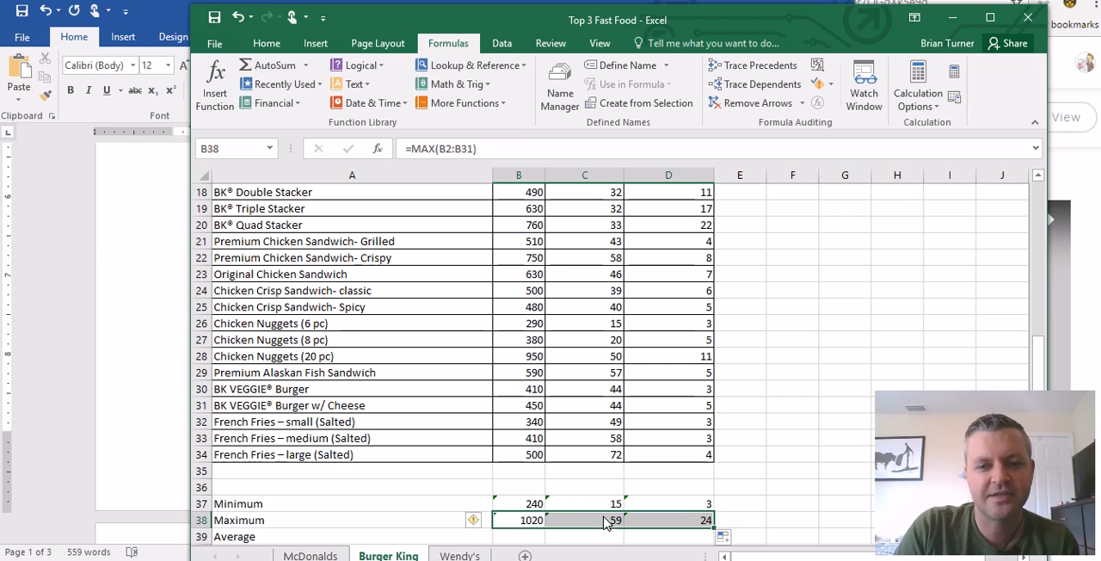
- Compare the maximum in C38 with the Total Carbs column to find the menu item it comes from
click(607, 523)
scroll(607, 388, up, 6)
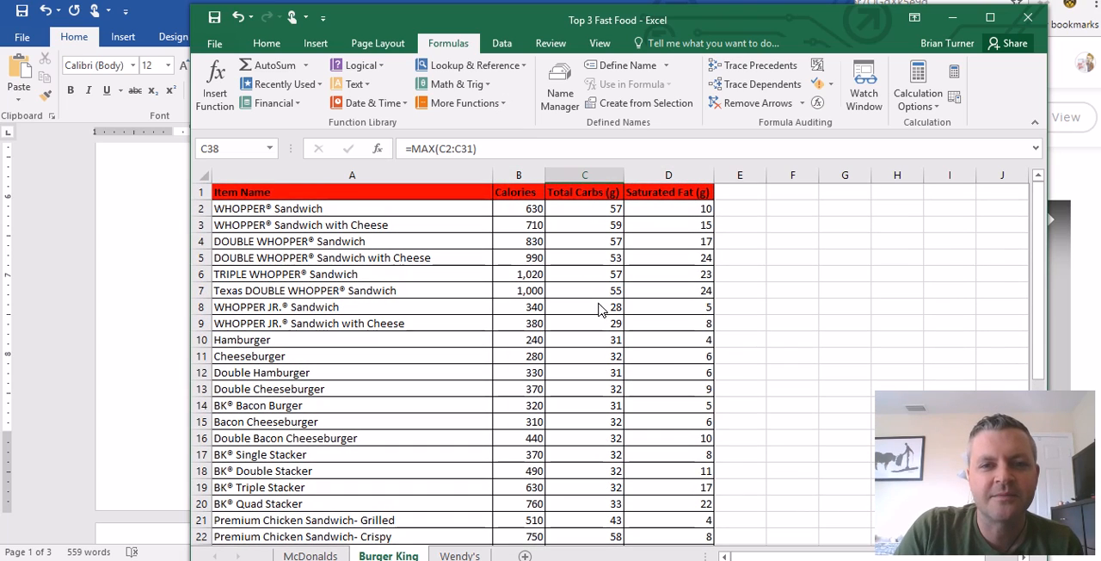
click(581, 228)
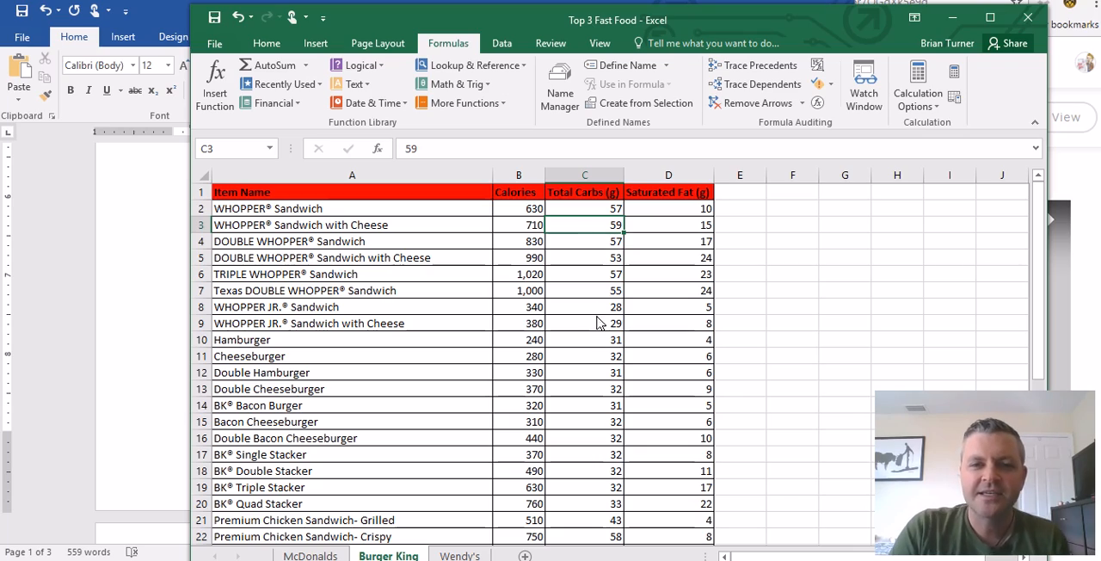
scroll(596, 331, down, 3)
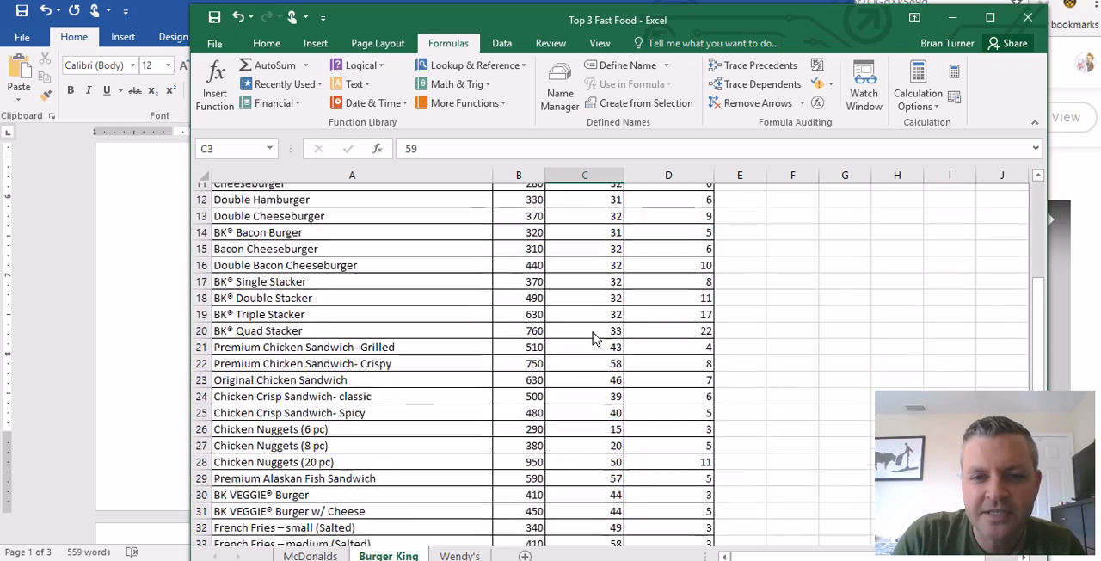
scroll(594, 338, down, 2)
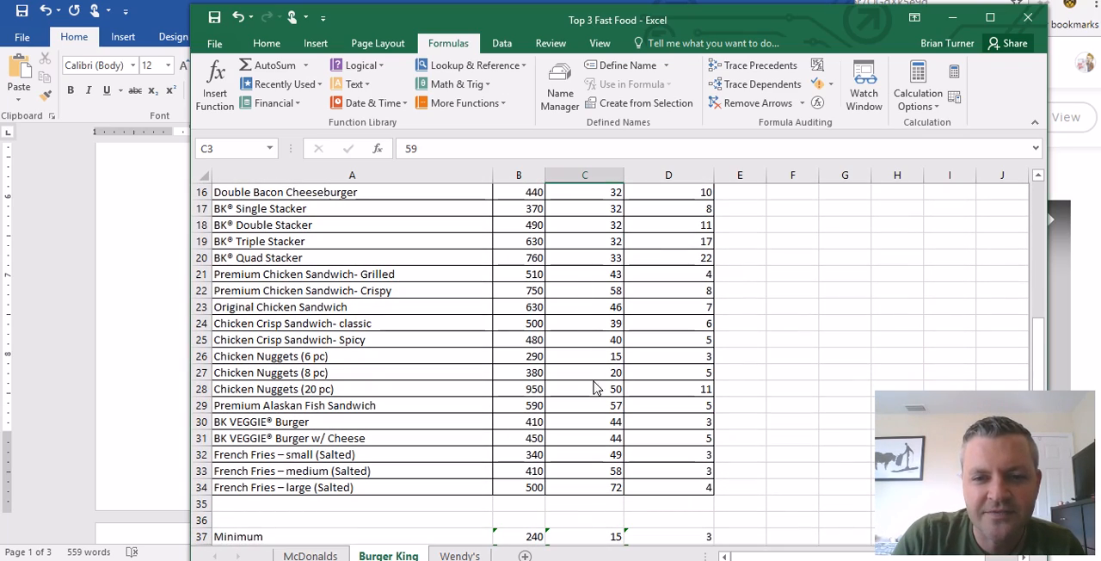
scroll(599, 445, down, 2)
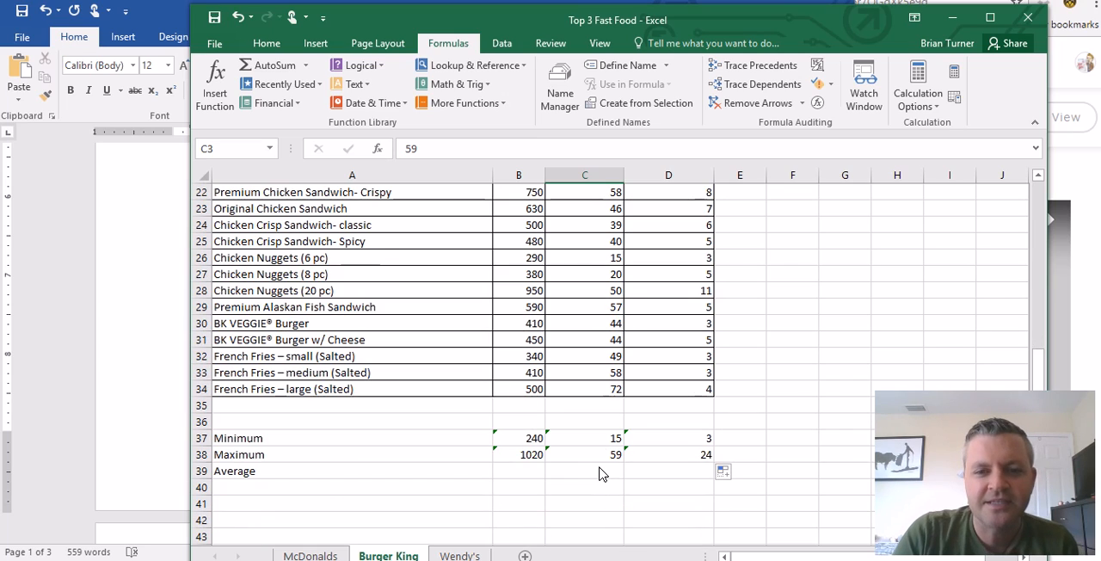
- Review the MAX formula in C38 and recheck the Total Carbs values against its result
click(602, 456)
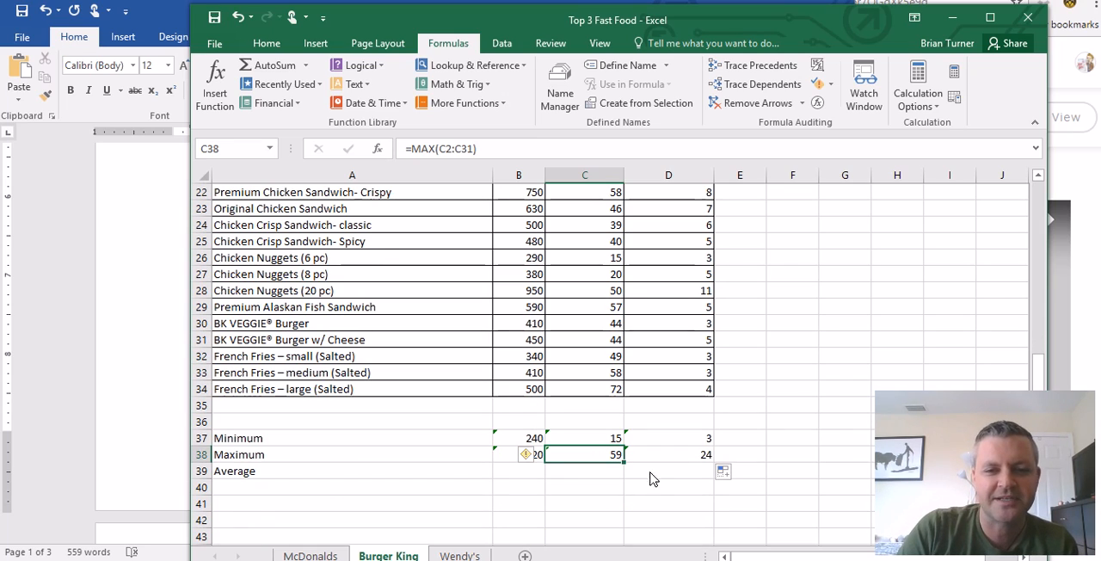
scroll(605, 249, up, 7)
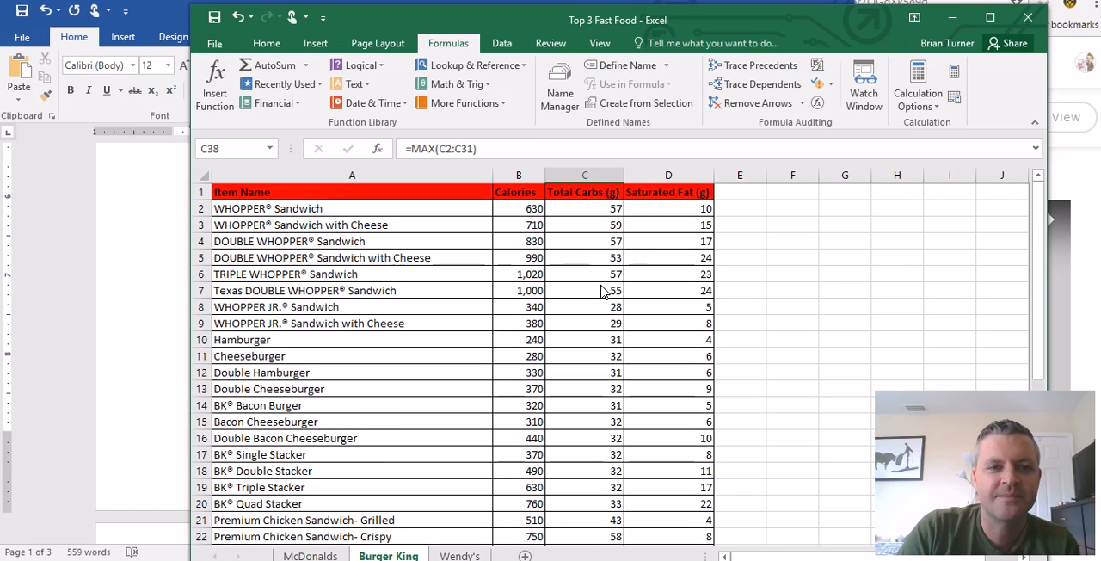
click(585, 280)
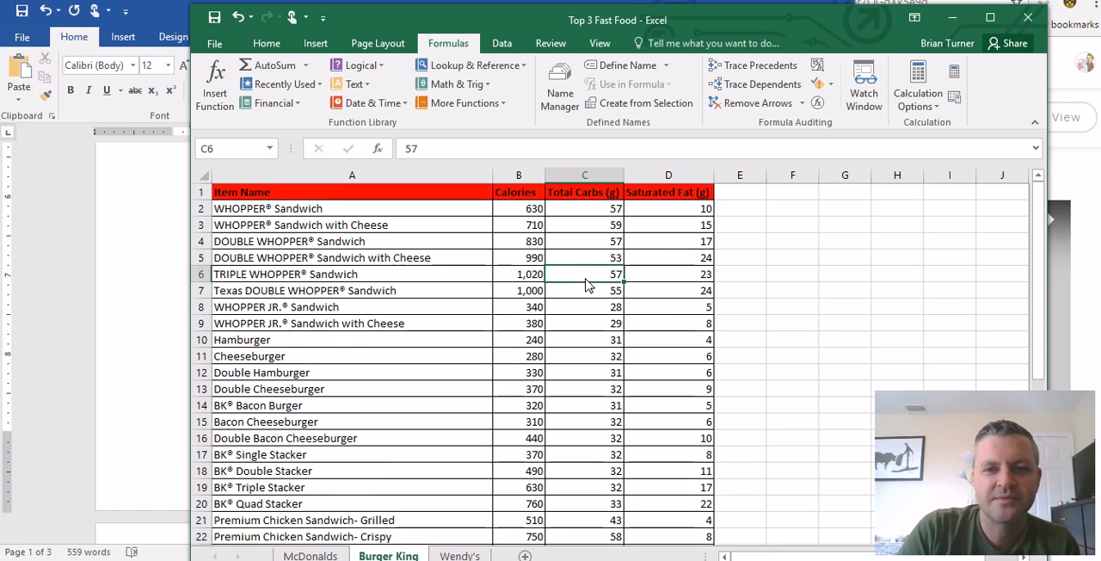
scroll(588, 284, down, 7)
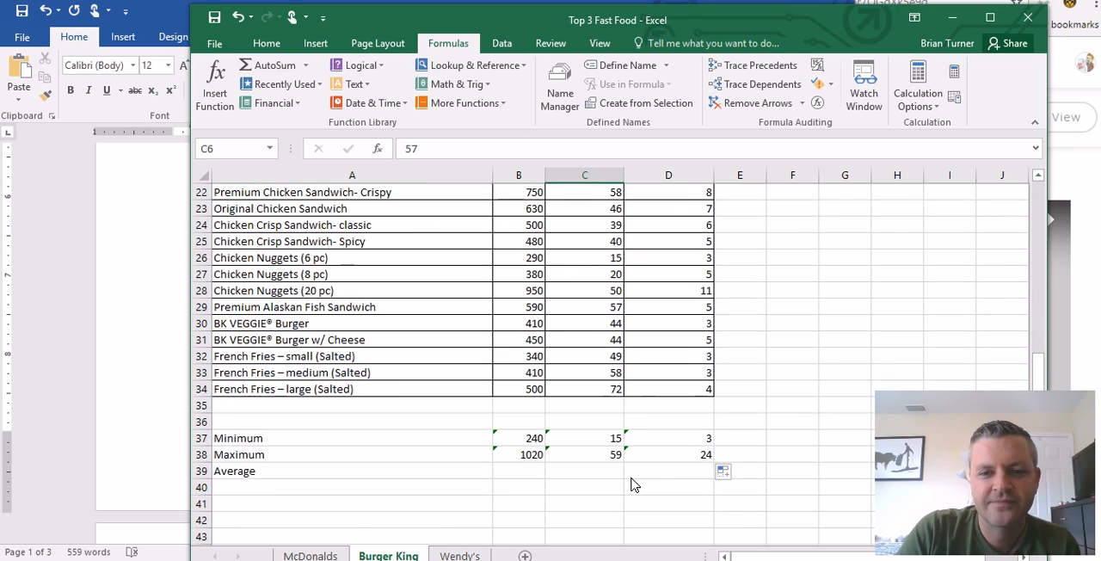
scroll(602, 461, up, 7)
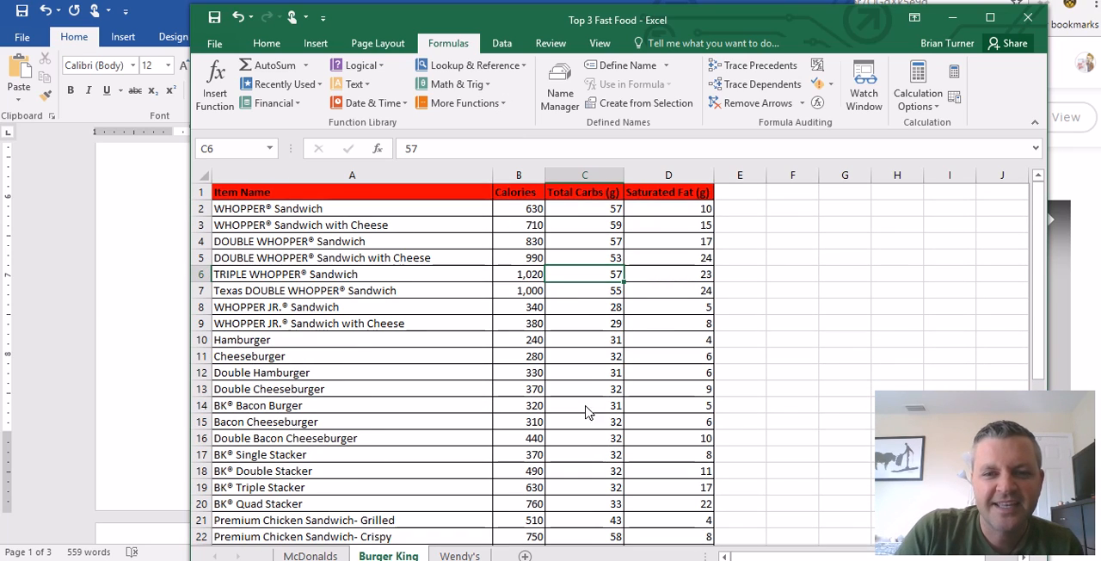
scroll(651, 464, down, 1)
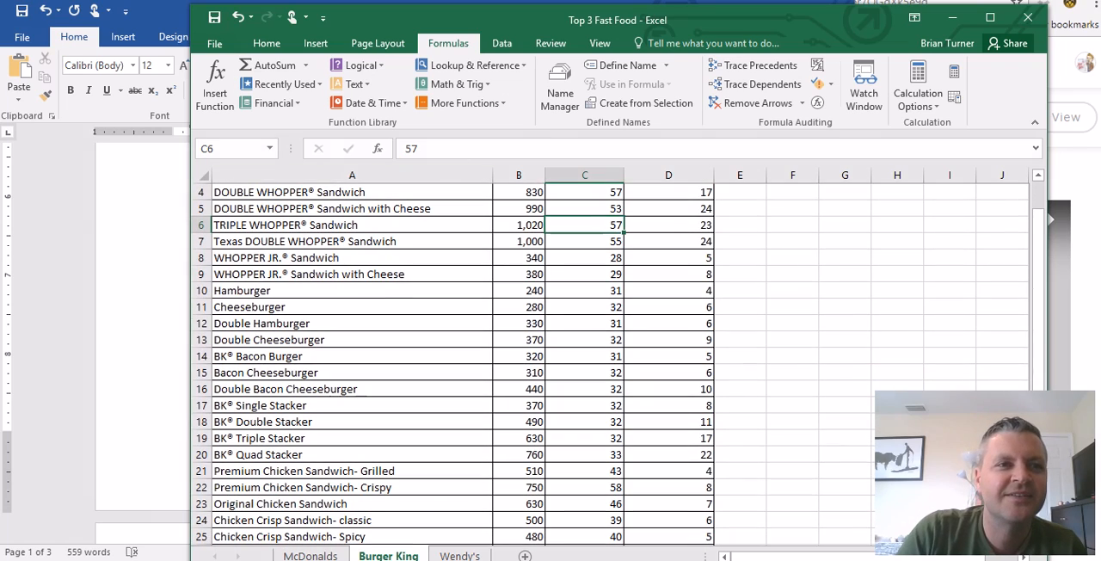
click(215, 70)
scroll(654, 417, up, 1)
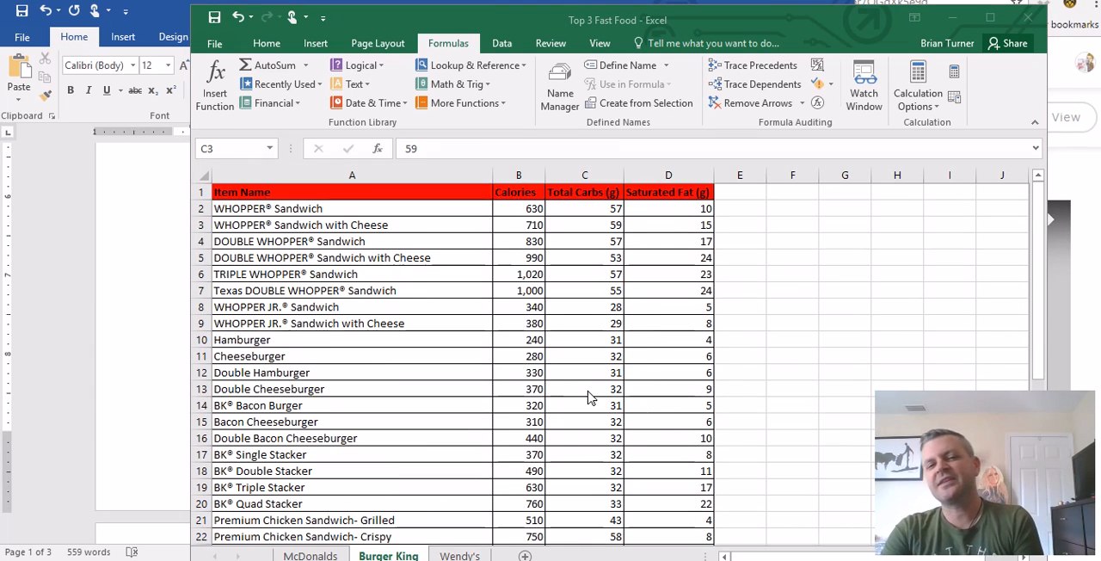
click(655, 411)
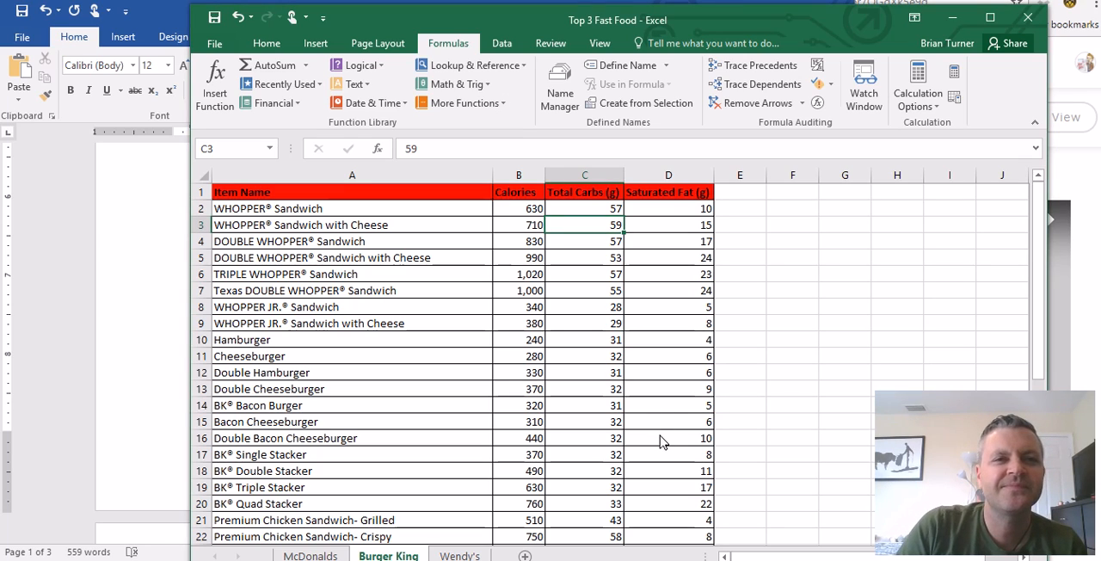
- Compare the maximum in D38 with the Saturated Fat column to find the menu items it comes from
scroll(662, 442, down, 7)
click(704, 461)
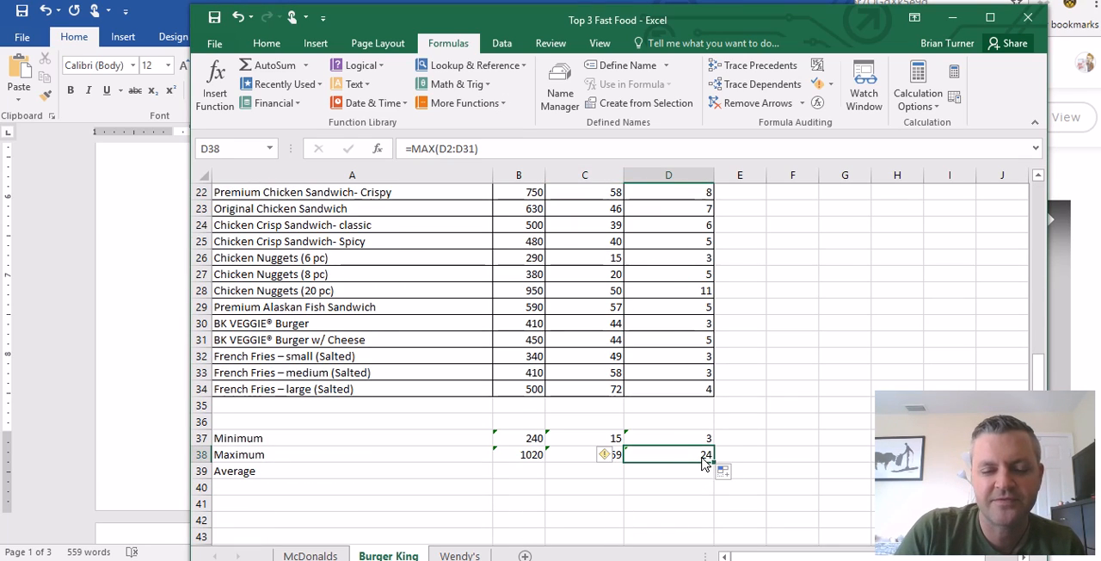
scroll(697, 456, up, 7)
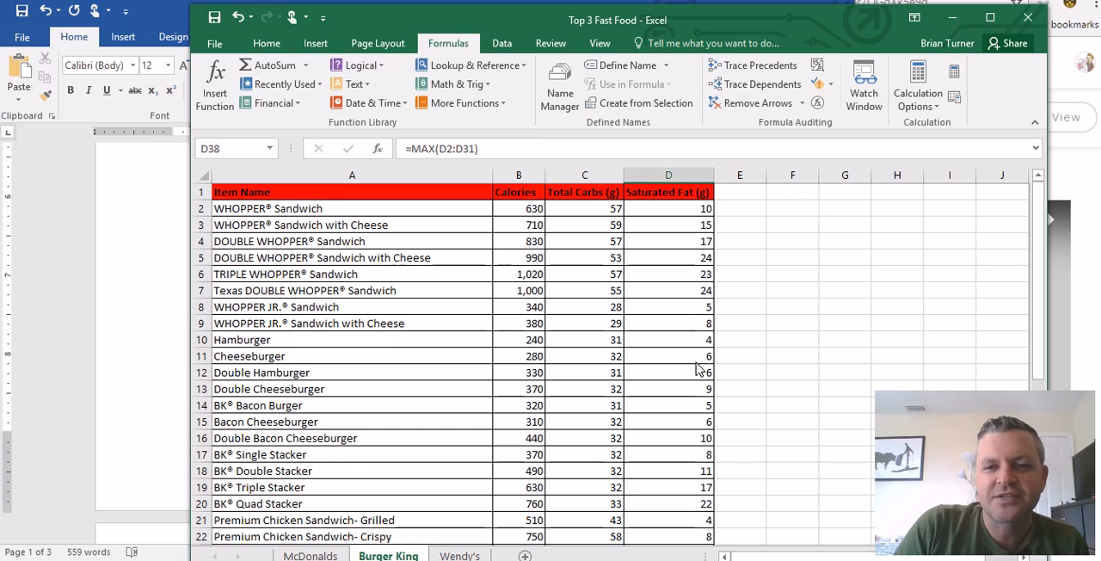
click(684, 292)
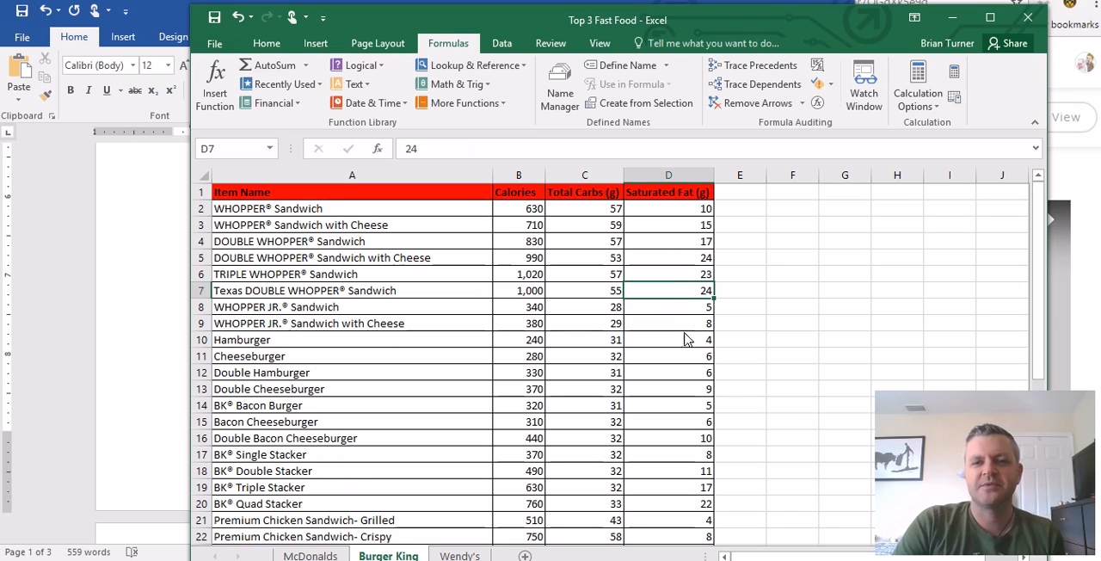
click(678, 259)
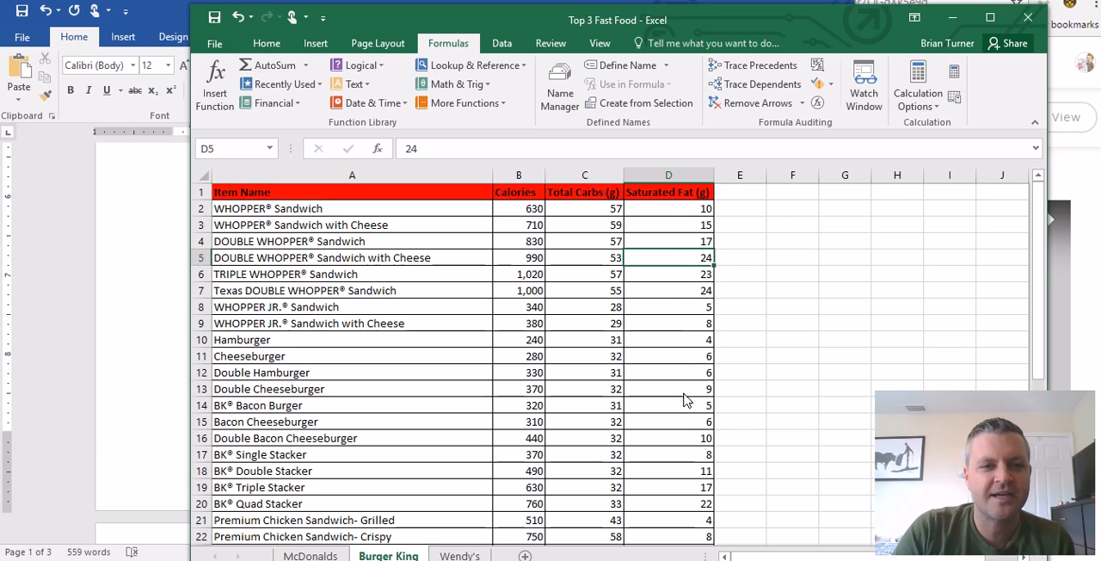
scroll(688, 432, down, 7)
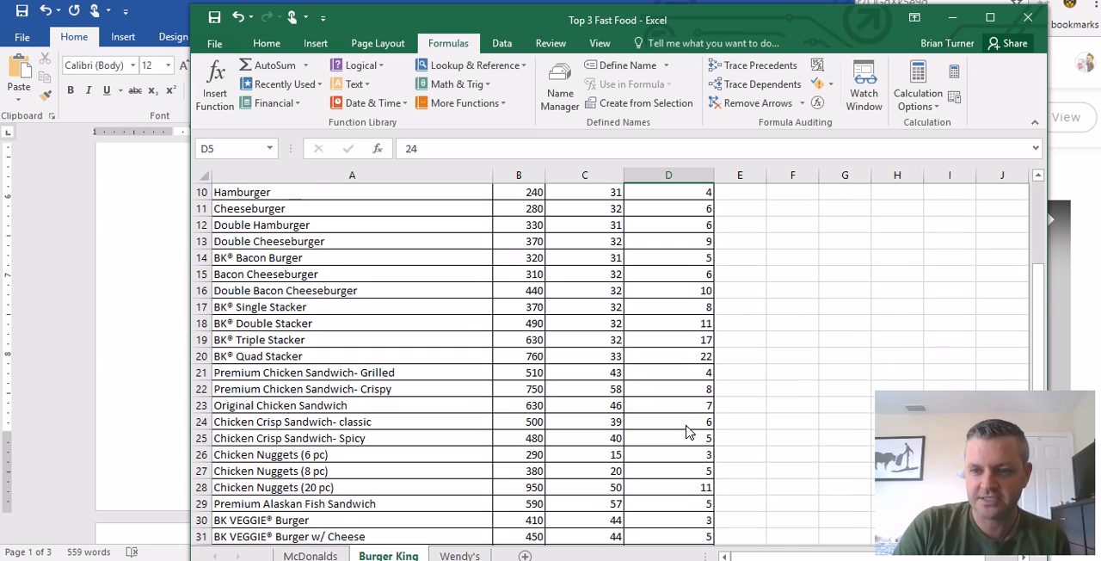
- Enter an AVERAGE formula for B2:B31 in cell B39 of the Burger King sheet
click(535, 474)
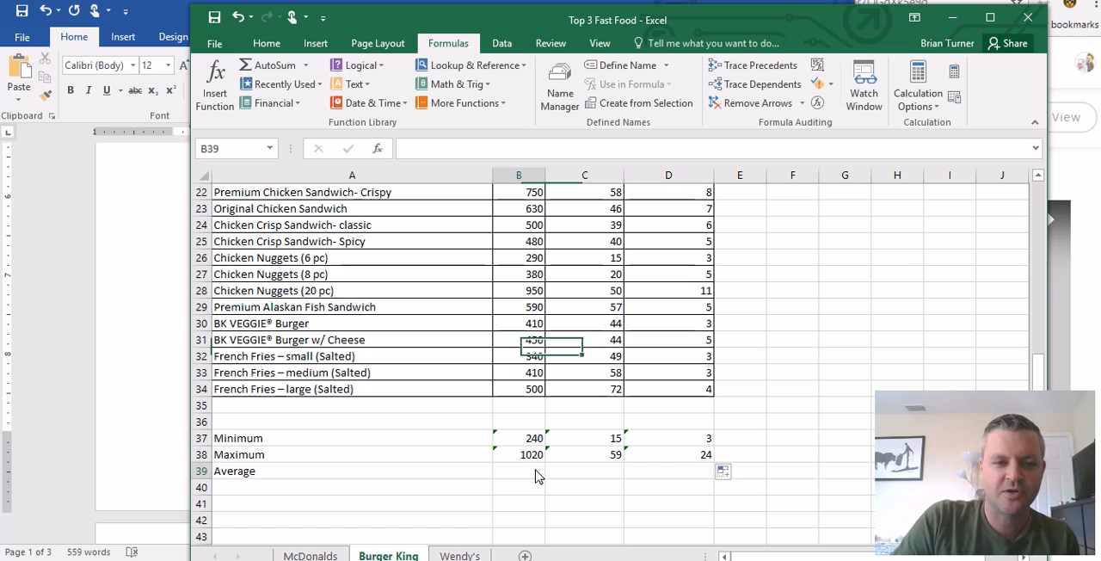
click(305, 66)
click(306, 105)
scroll(540, 413, up, 7)
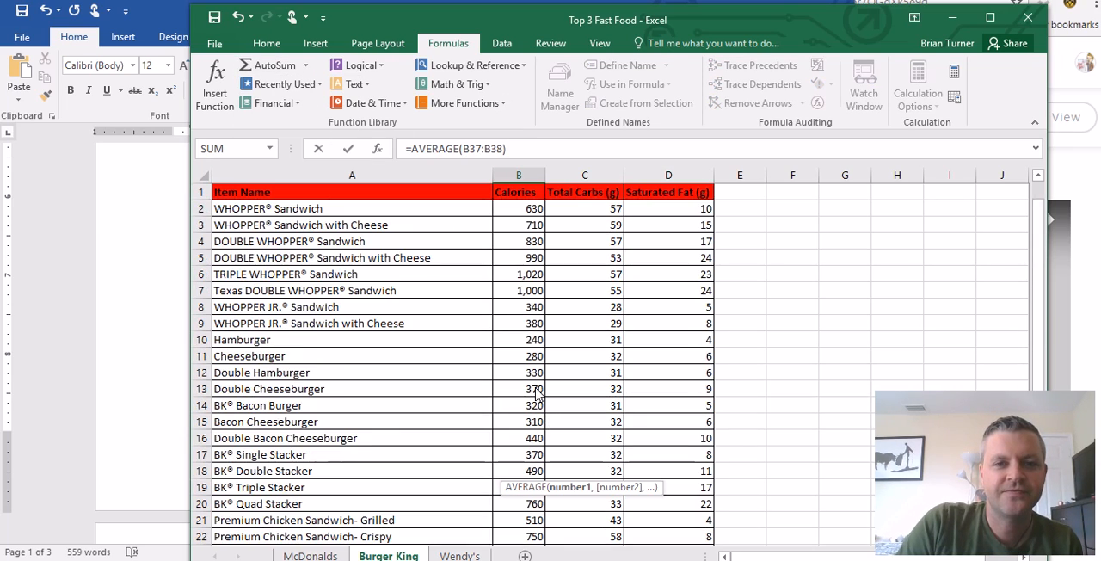
drag(528, 210, 506, 451)
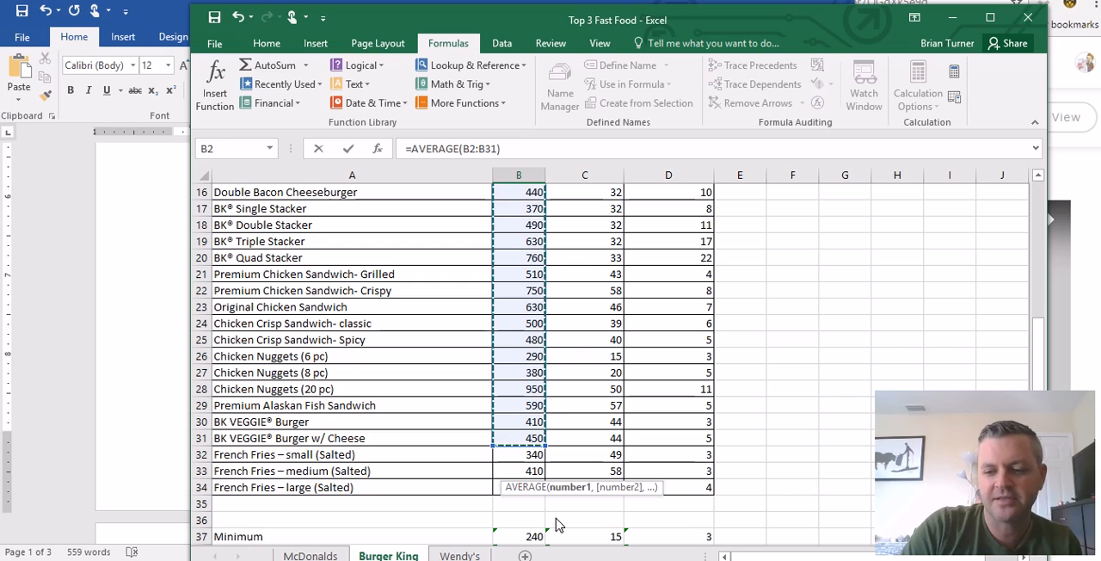
key(Return)
- Compare the AVERAGE formula in B39 with the one in C39 of the McDonalds sheet, and return to Burger King
click(604, 525)
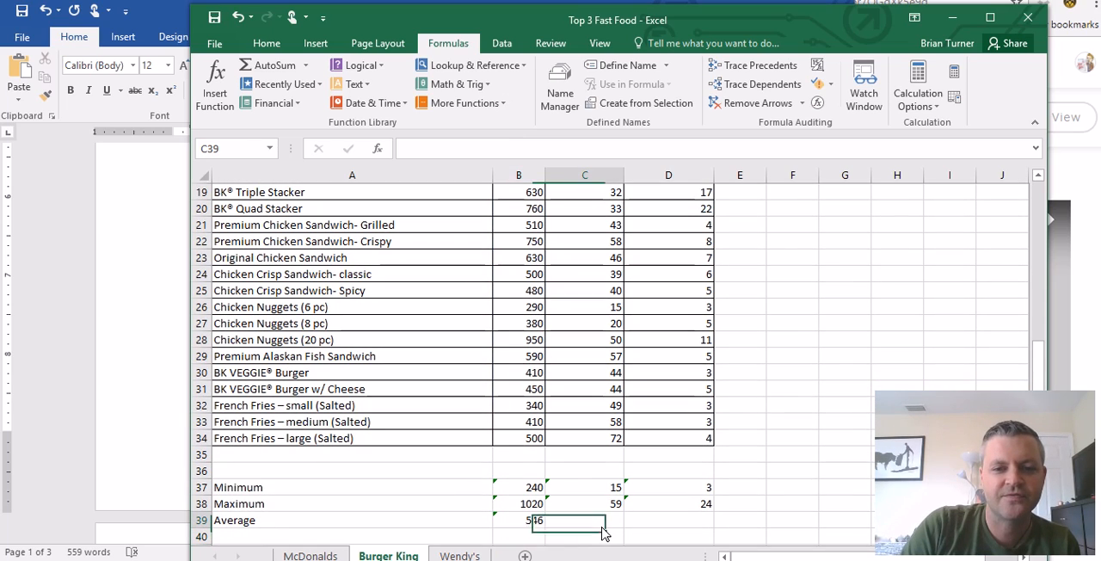
click(535, 523)
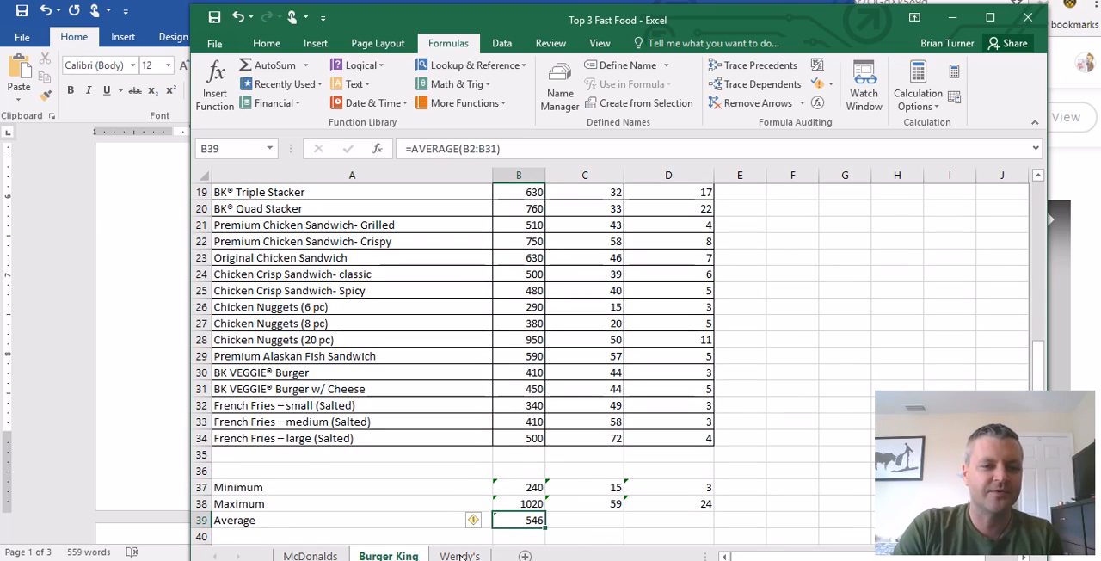
click(311, 556)
click(523, 423)
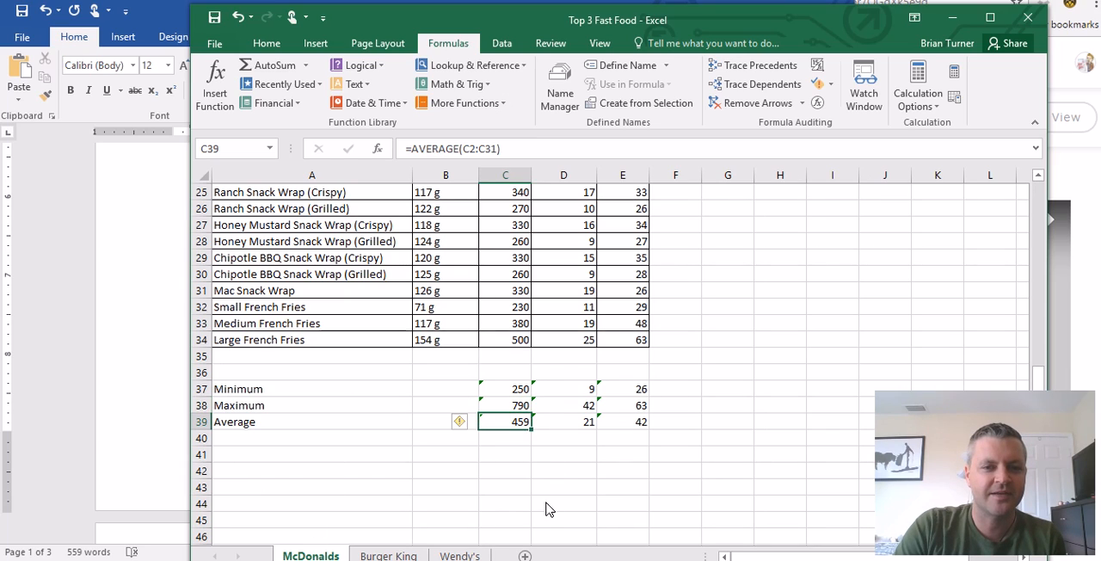
click(388, 556)
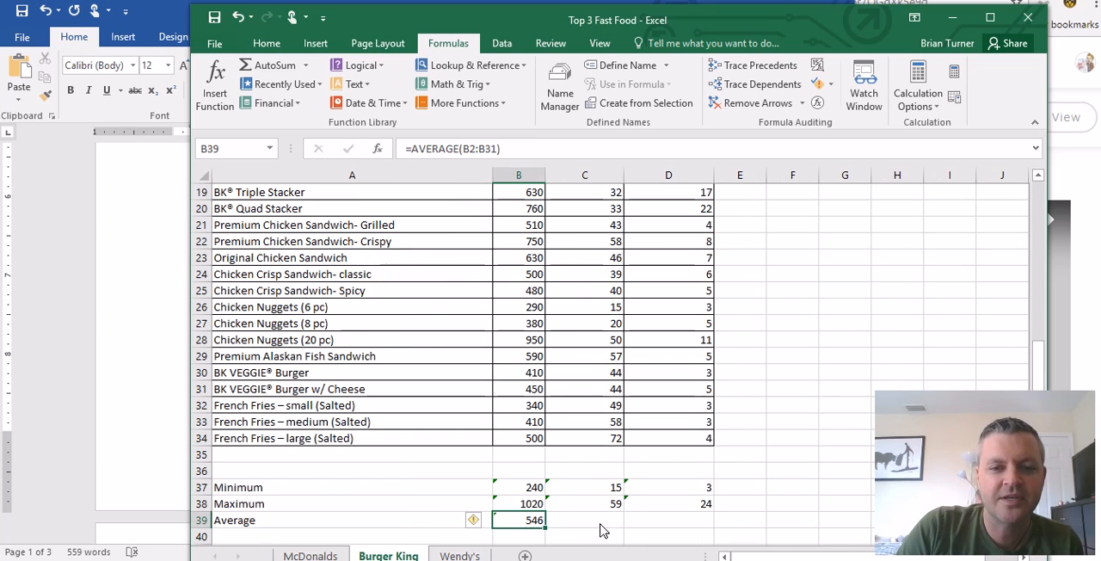
- Fill the AVERAGE formula from B39 across to C39 and D39
click(605, 521)
scroll(600, 488, up, 6)
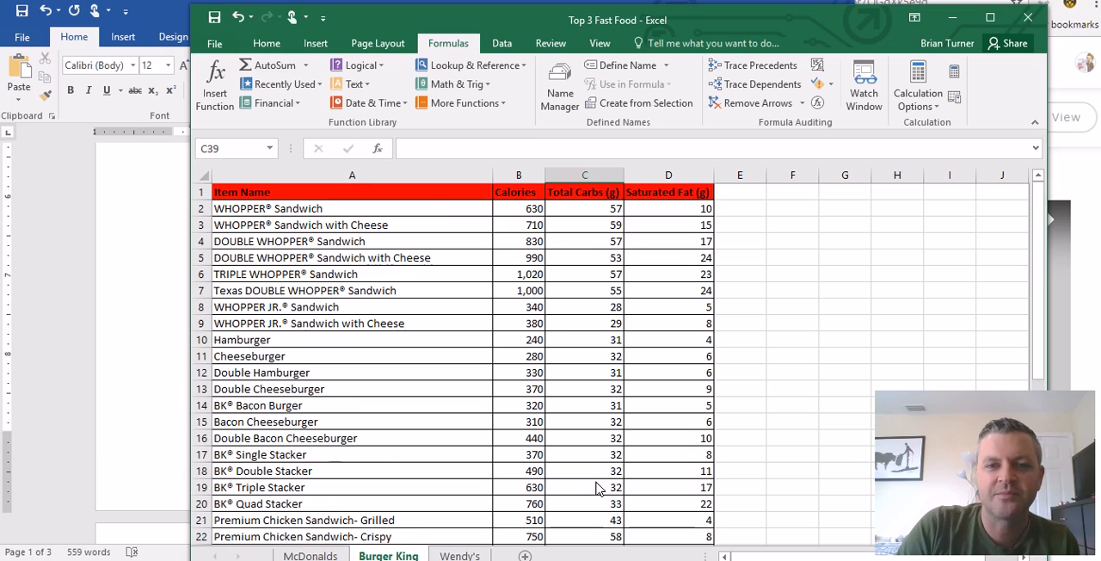
scroll(595, 417, down, 7)
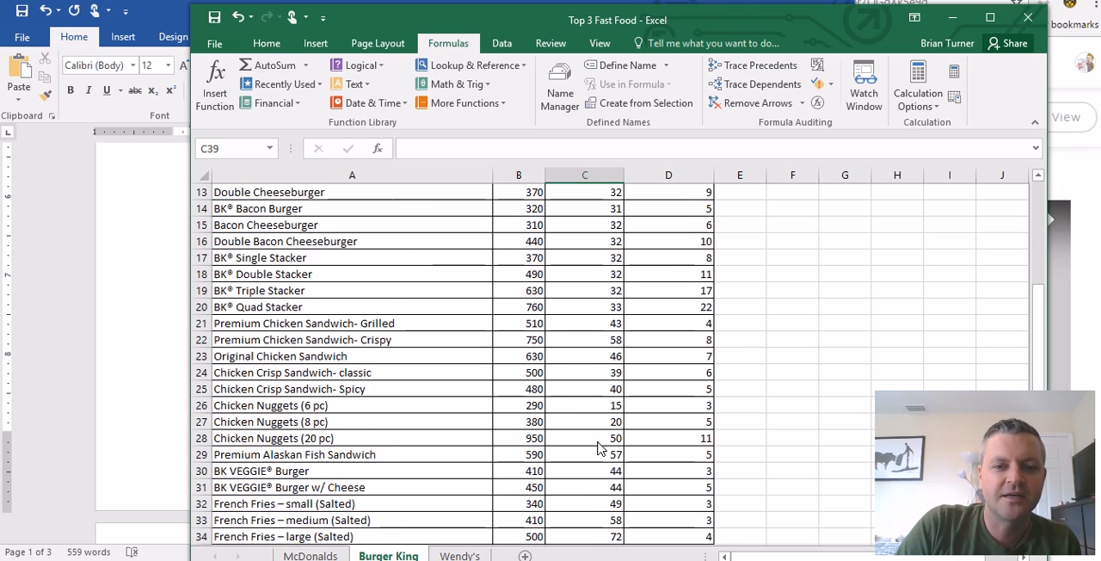
scroll(608, 486, up, 4)
scroll(609, 484, down, 4)
click(538, 471)
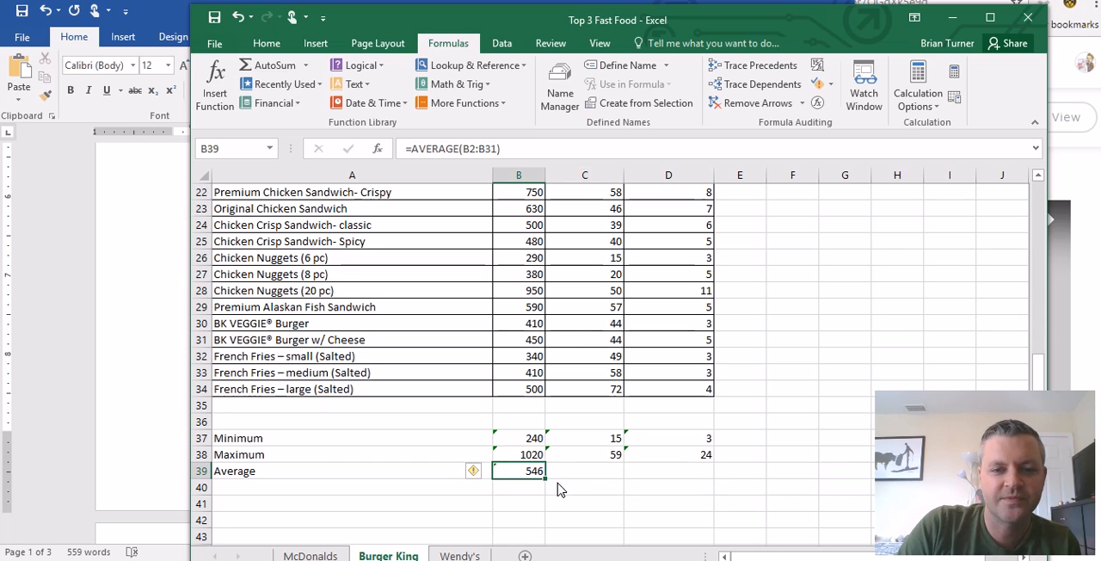
drag(546, 479, 711, 479)
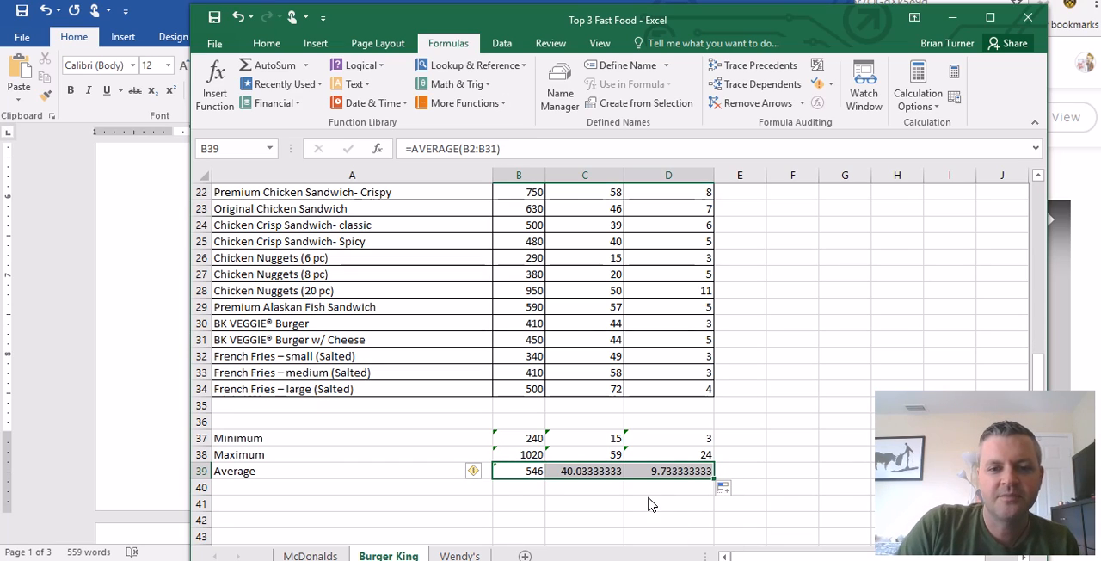
- Format the carbs average in C39 as a Number with 0 decimal places
click(605, 474)
right_click(609, 475)
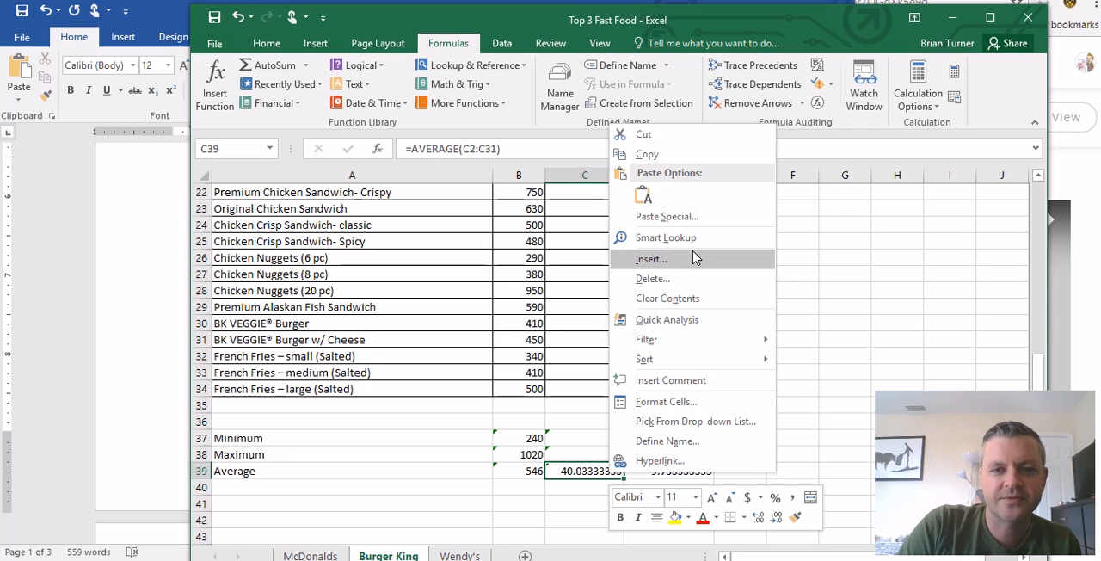
click(667, 401)
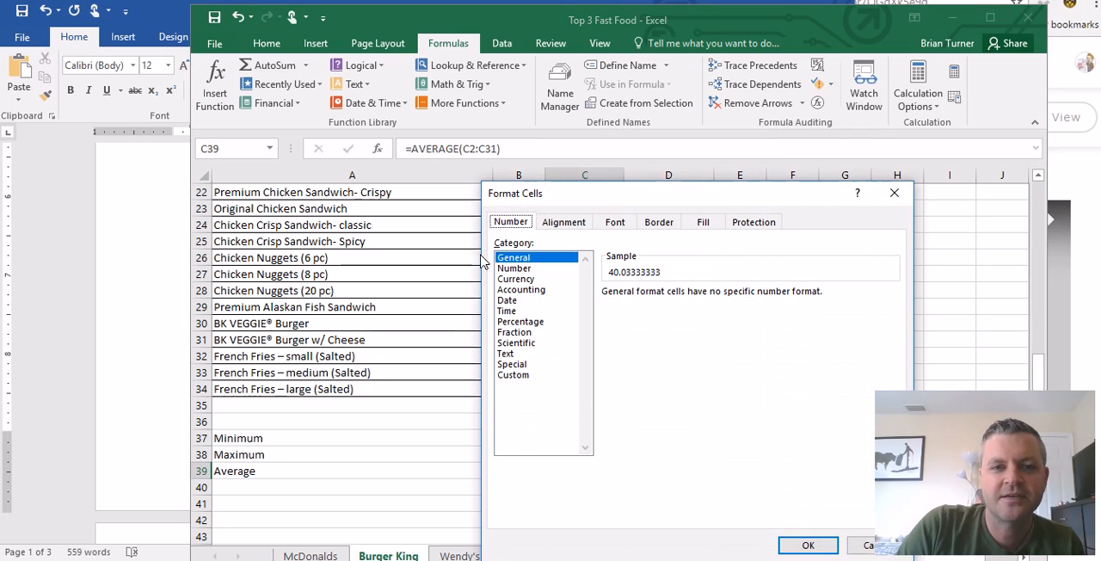
click(515, 269)
click(713, 298)
click(712, 298)
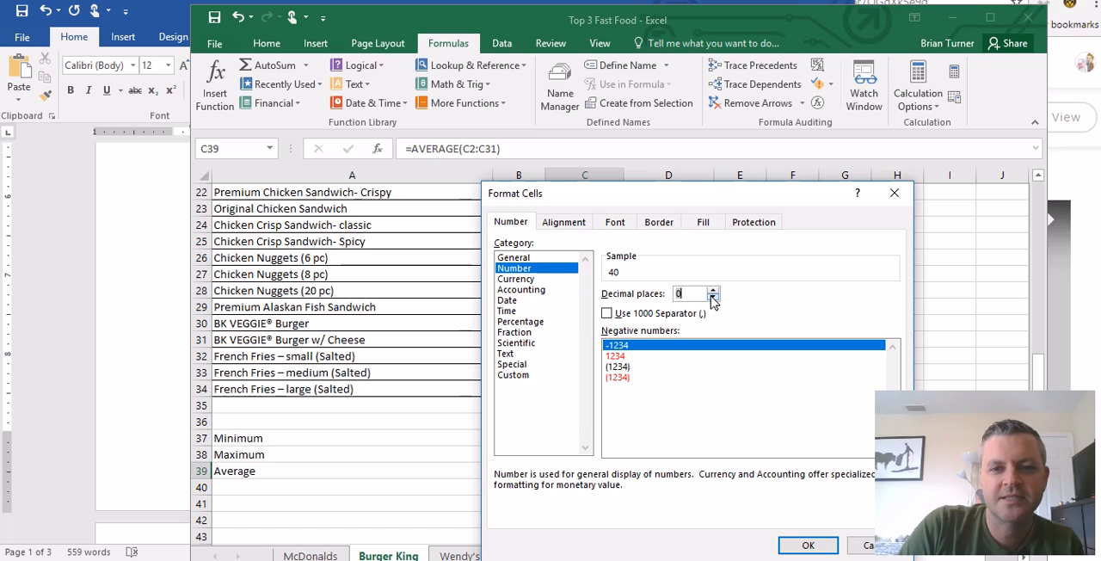
click(807, 544)
- Fill the formatted average from C39 into D39 so that it uses the same number format
click(667, 474)
click(614, 474)
click(612, 477)
drag(625, 480, 714, 480)
click(700, 508)
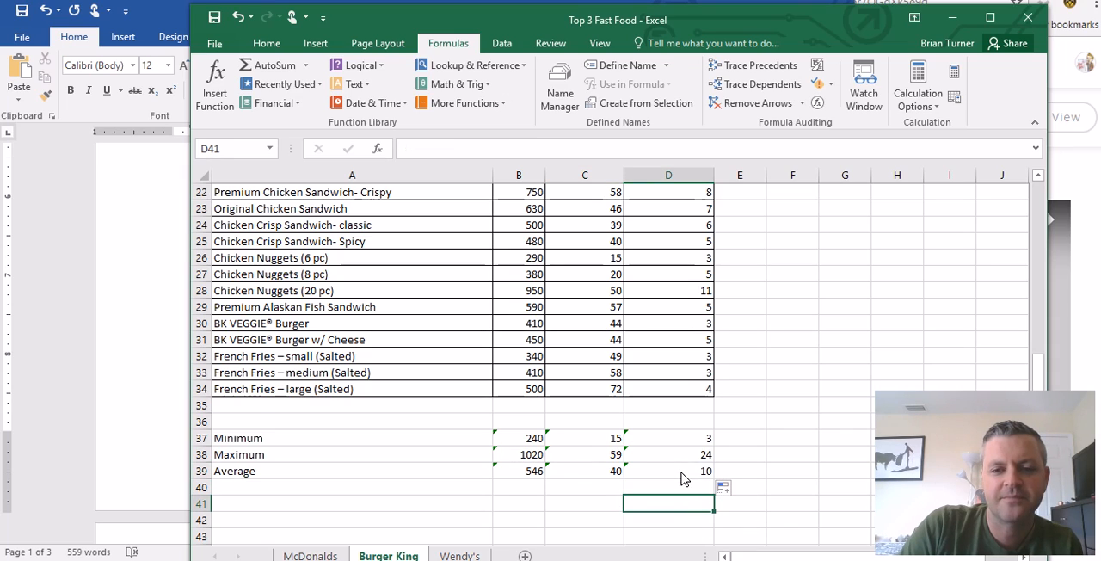
click(682, 474)
click(756, 438)
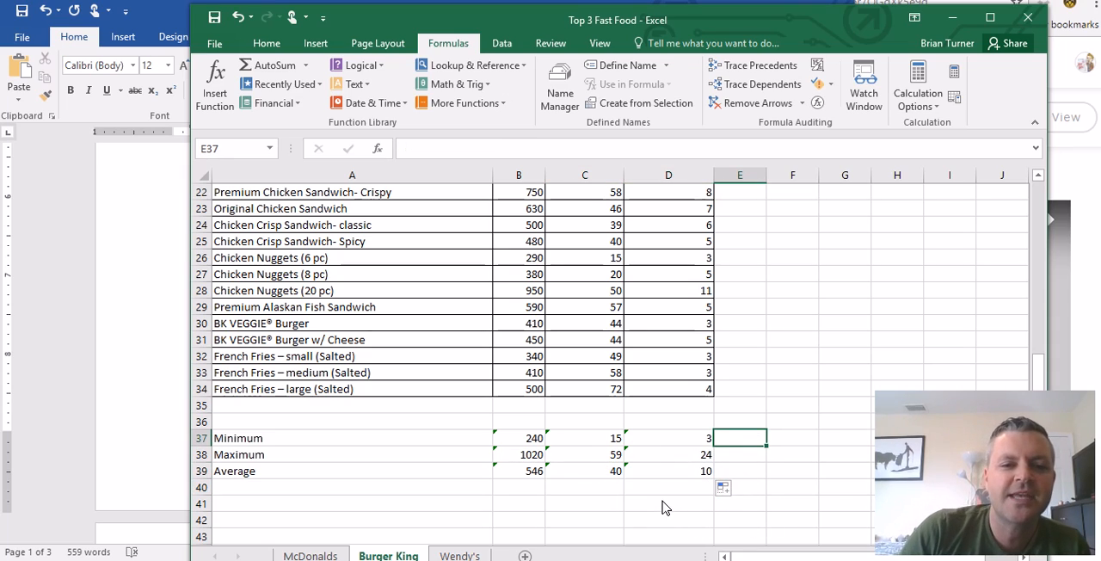
- On the Wendy's sheet, label cells A37, A38 and A39 as Minimum, Maximun and Average
click(459, 555)
scroll(464, 477, down, 6)
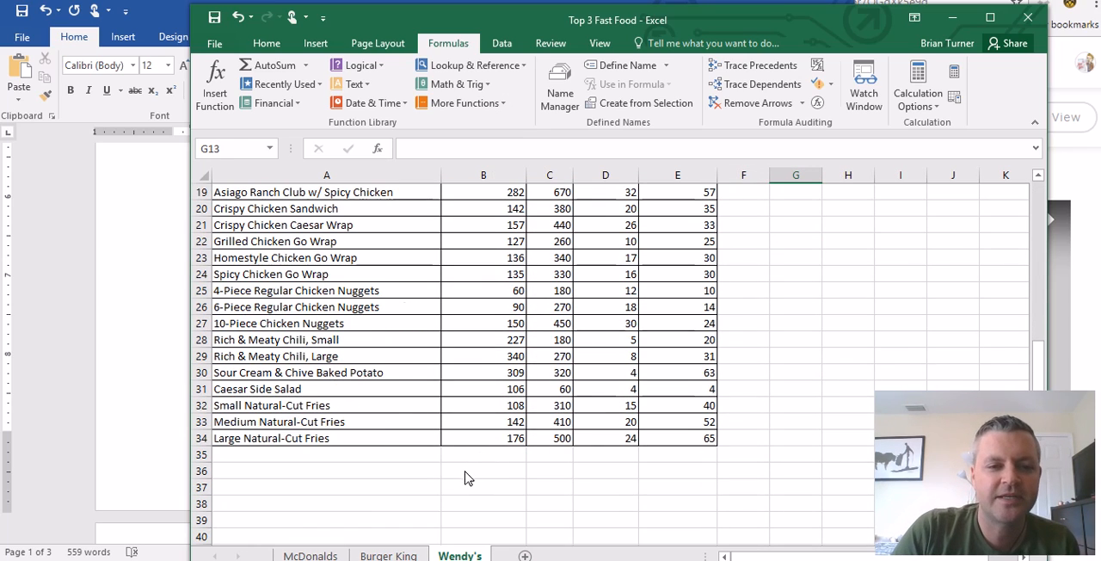
click(376, 488)
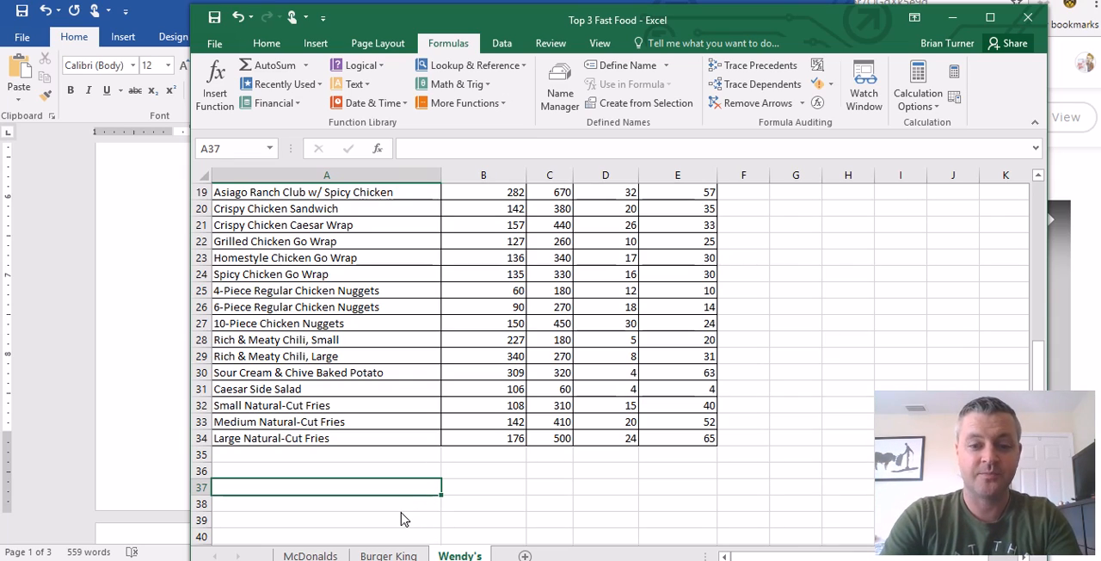
text(M)
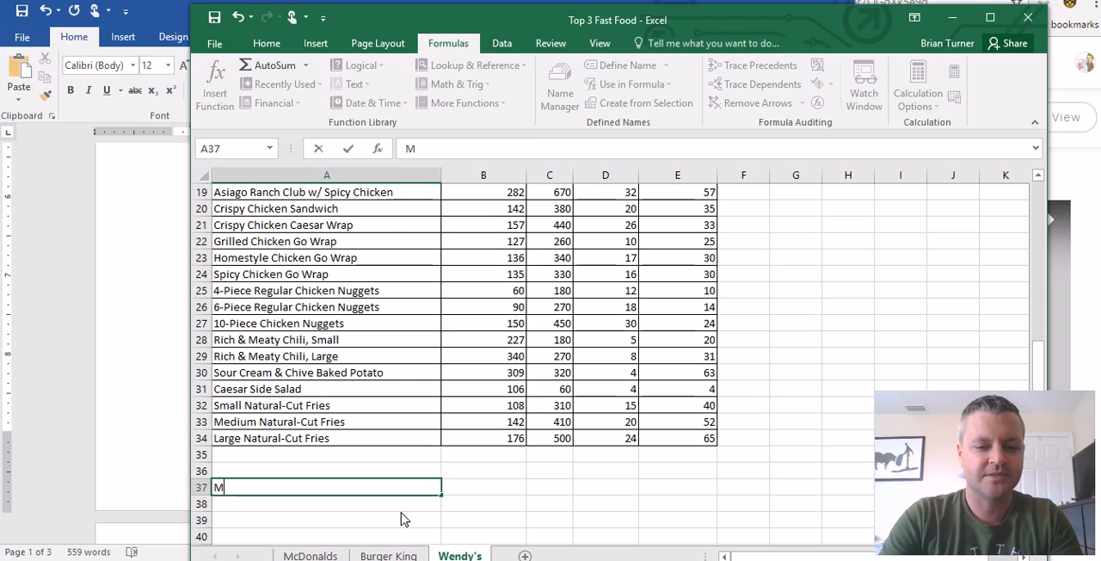
text(inimum)
key(Return)
text(Maximu)
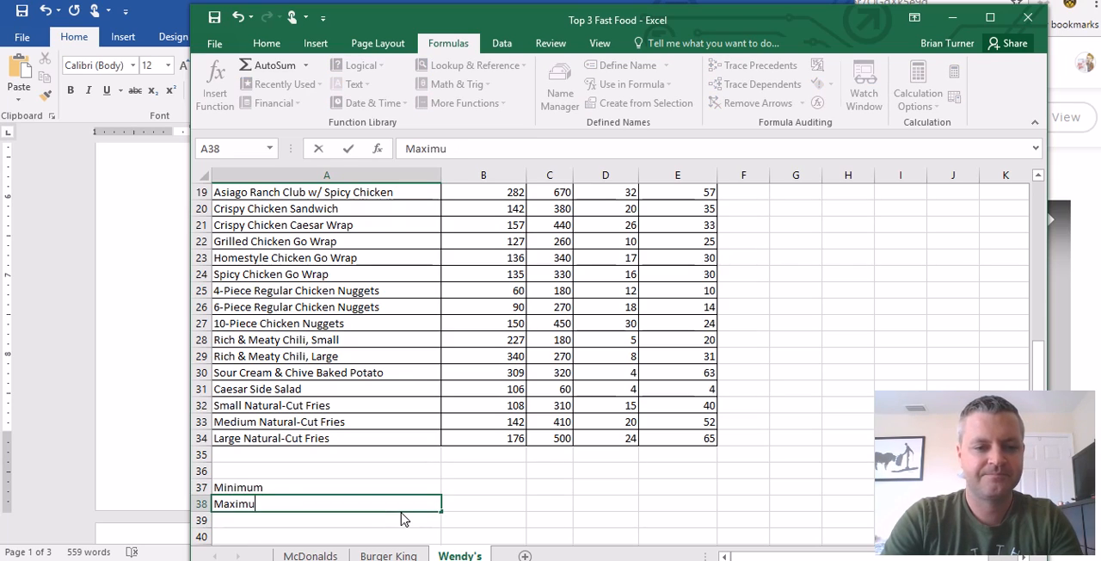
key(Return)
text(Average)
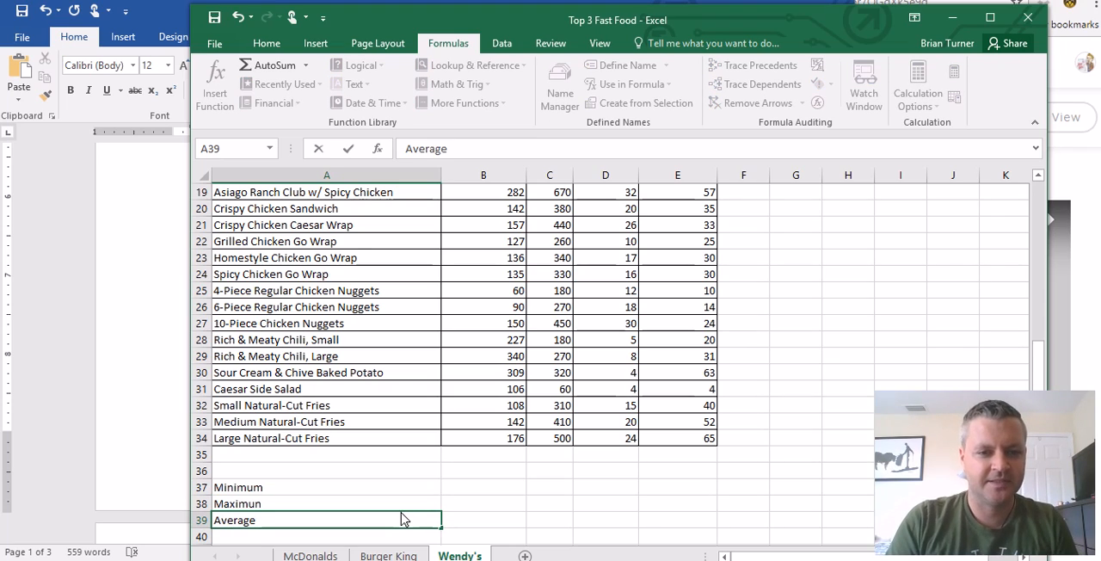
click(504, 489)
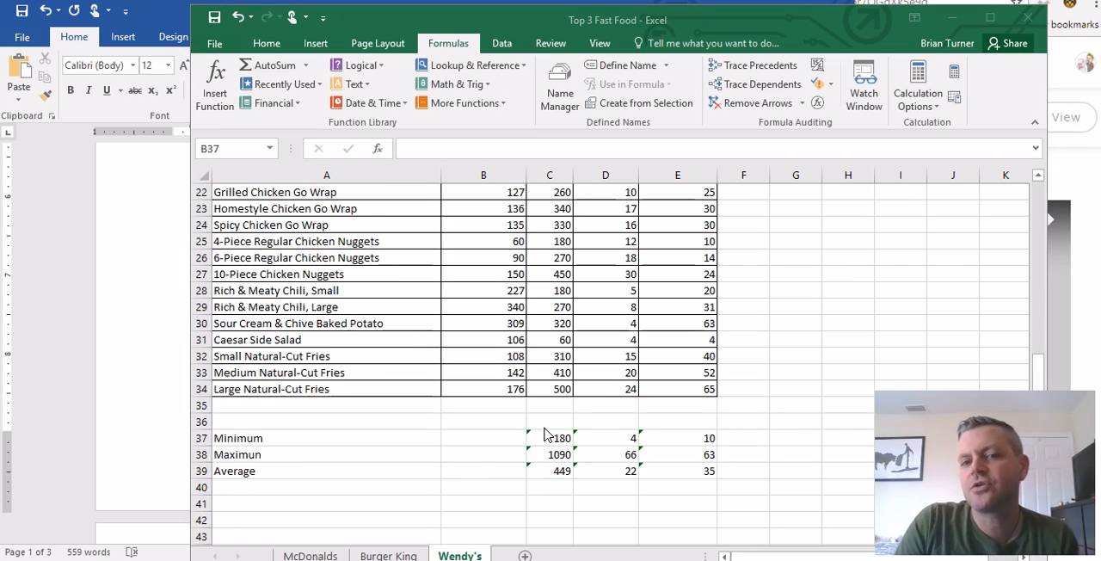
- Review the Wendy's column headings and compare the MIN formula in C37 with the Calories column
click(491, 443)
scroll(492, 469, up, 7)
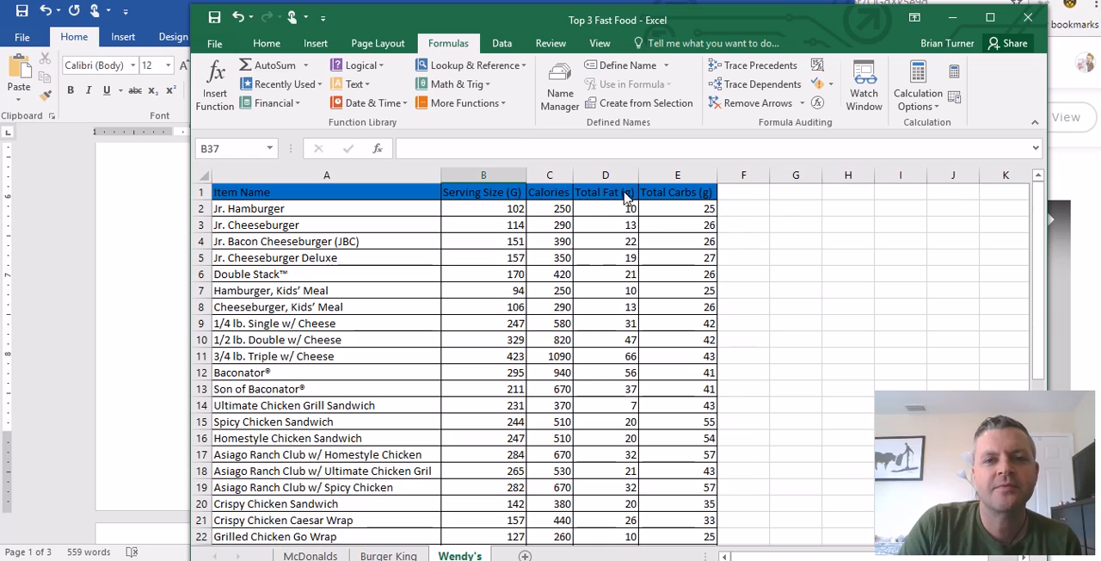
scroll(671, 472, down, 5)
scroll(536, 509, down, 2)
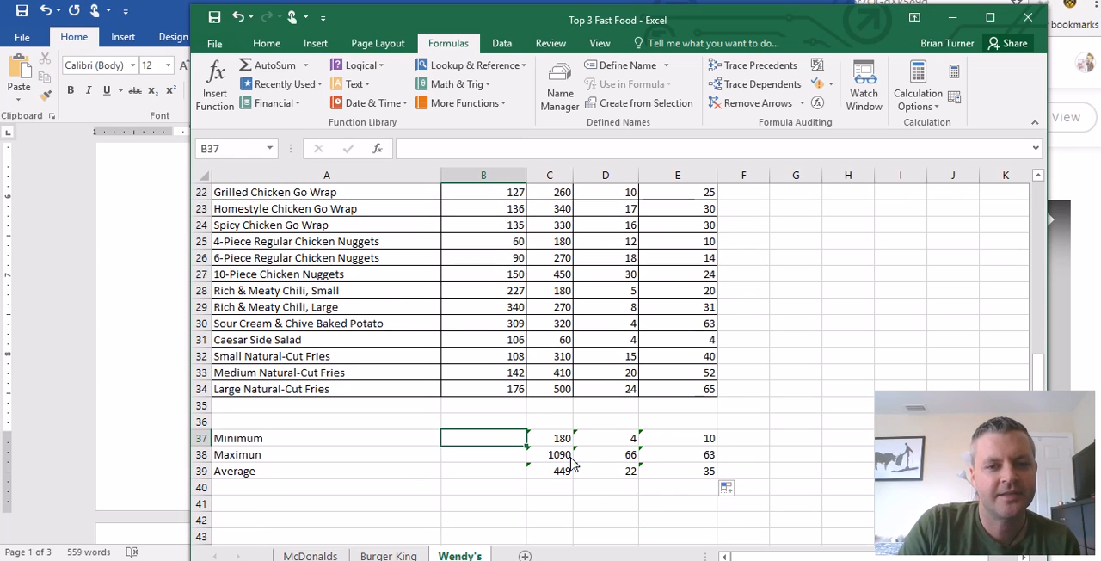
click(555, 438)
scroll(555, 490, up, 7)
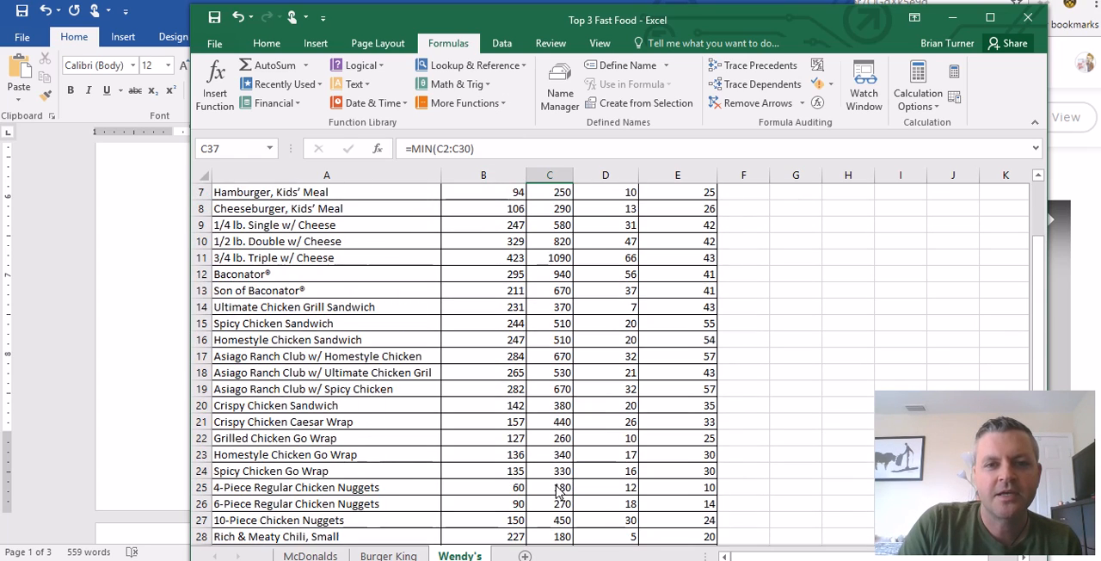
scroll(559, 493, down, 7)
scroll(564, 494, up, 1)
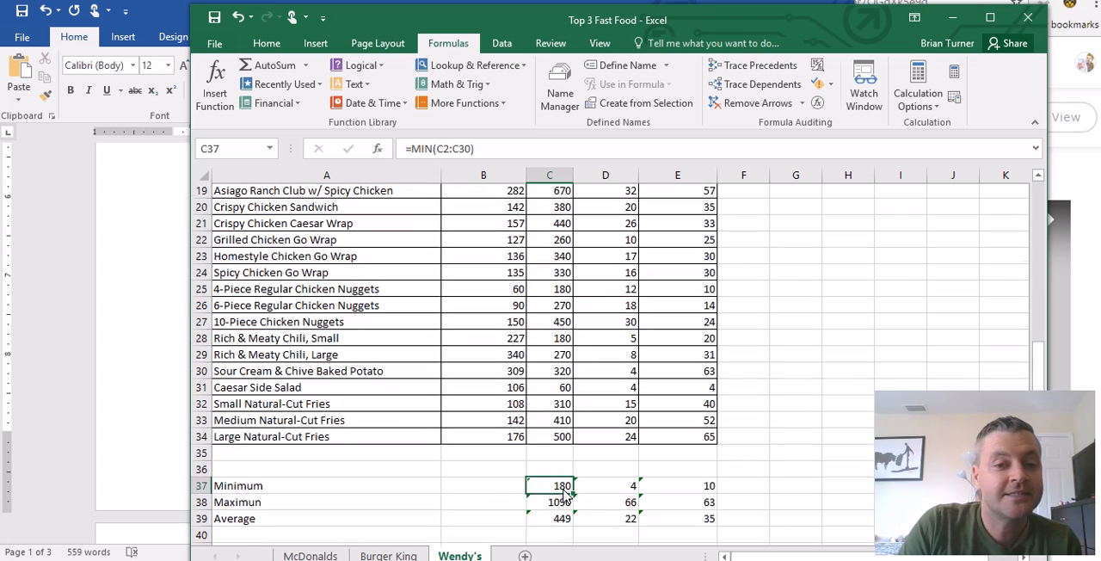
- Check the calories in C31:C34 and C28 against the range and result of the MIN formula in C37
drag(561, 390, 564, 443)
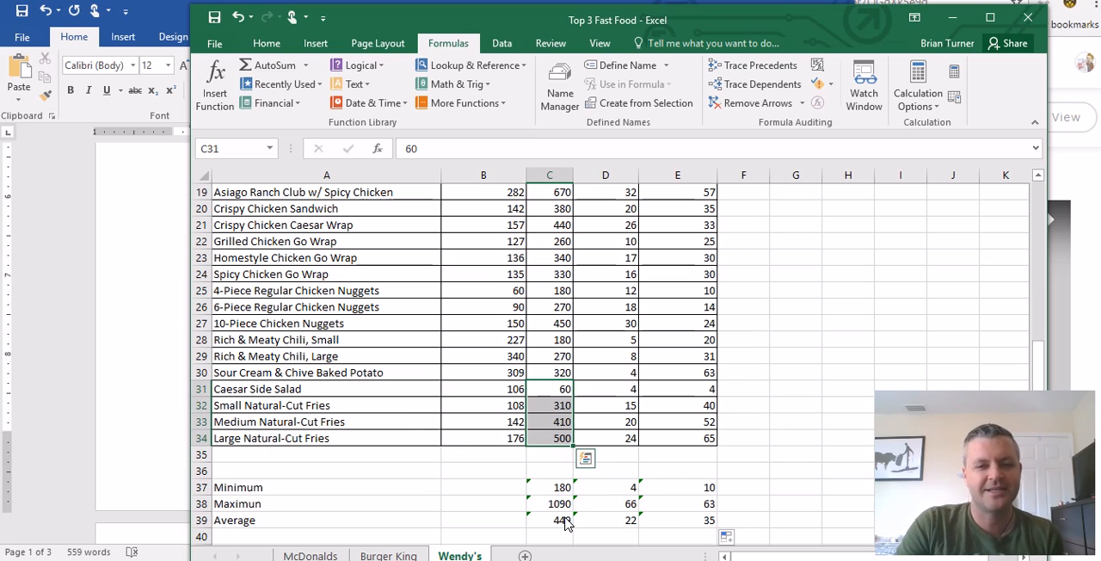
click(562, 490)
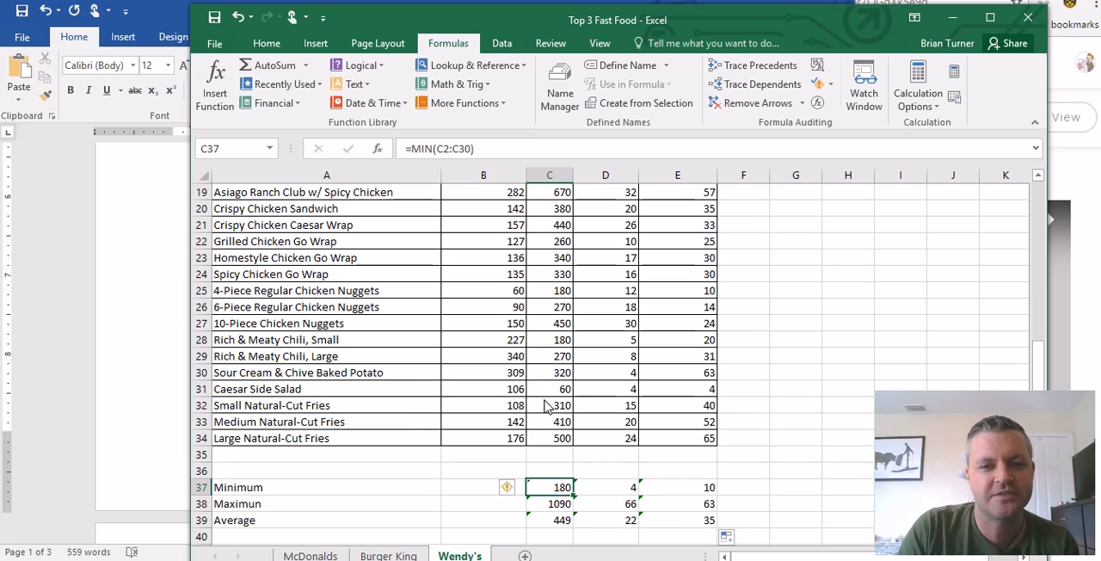
click(549, 345)
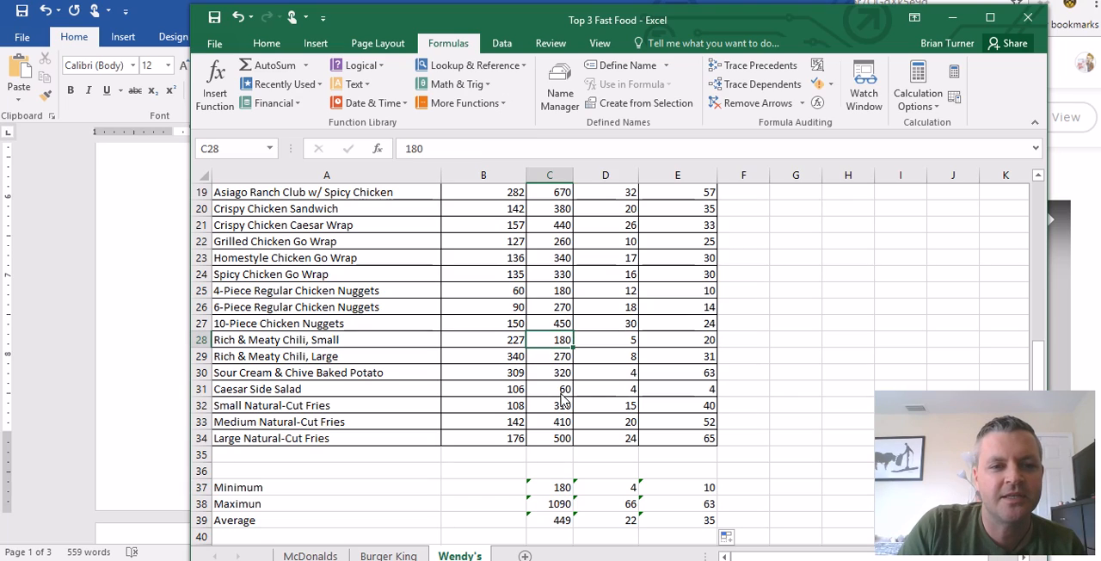
click(561, 491)
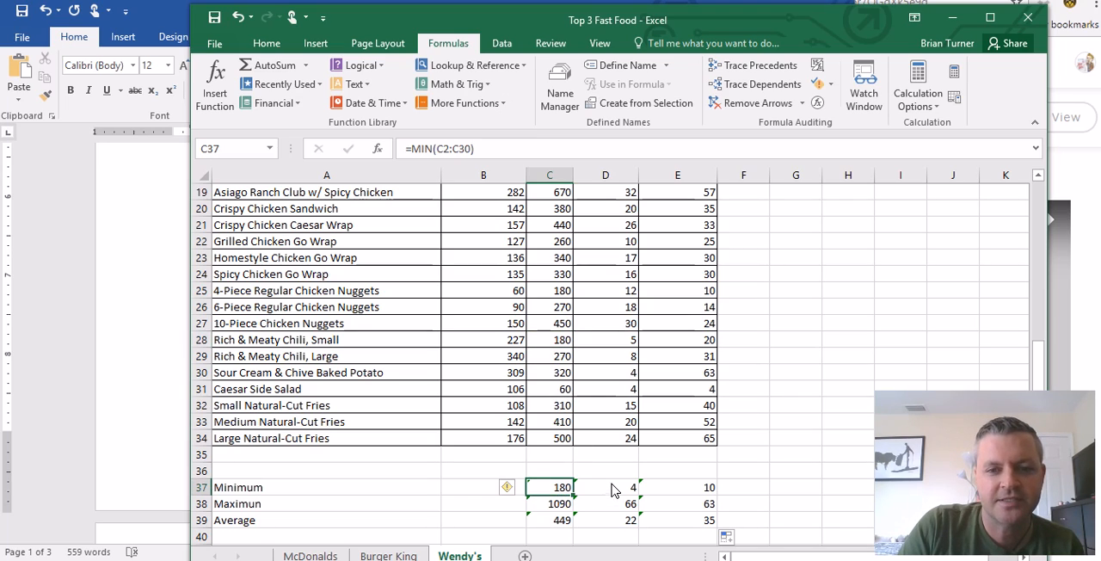
- Compare the minimum in D37 with the Total Fat column to find the menu item it comes from
click(615, 490)
click(604, 377)
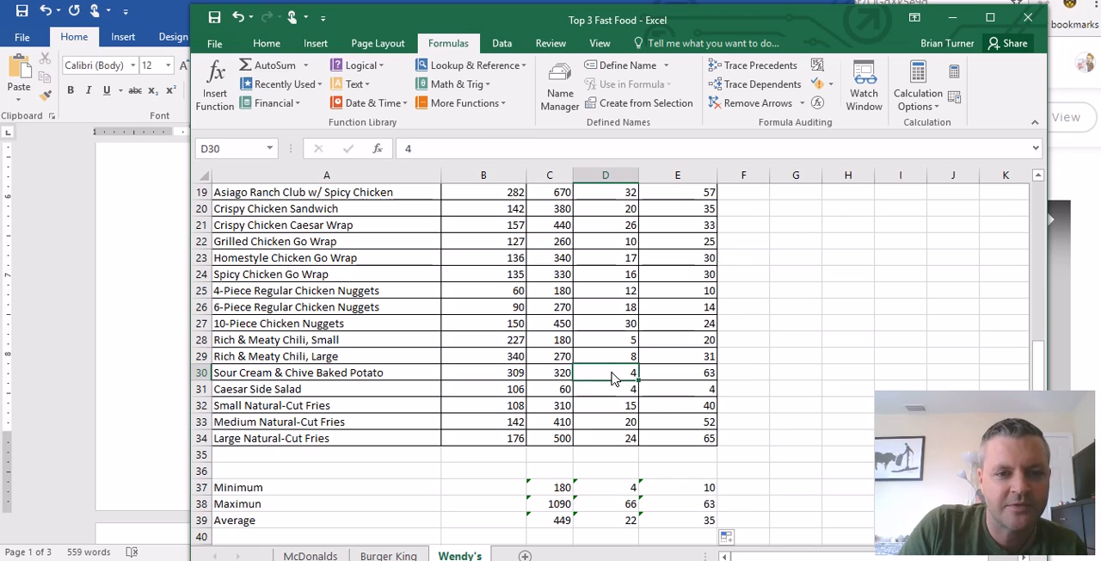
scroll(613, 378, up, 6)
scroll(616, 387, down, 6)
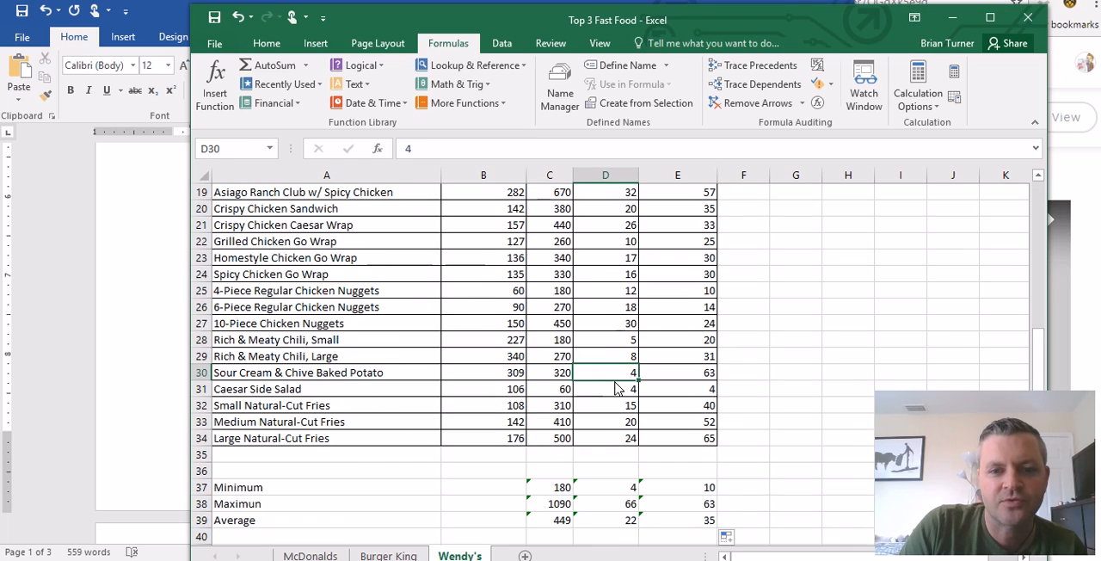
scroll(616, 379, up, 6)
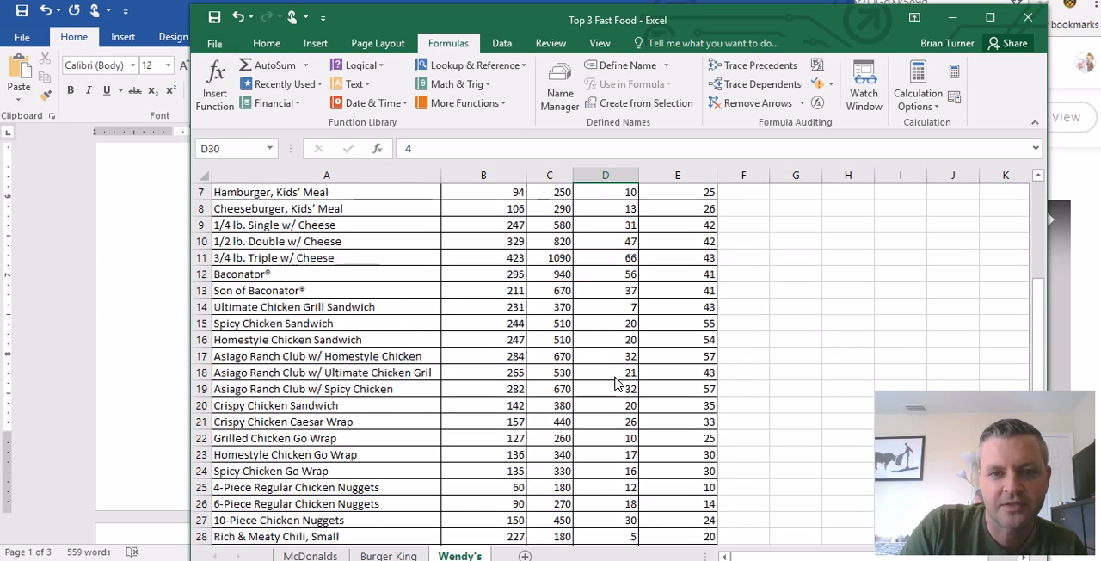
scroll(628, 469, down, 4)
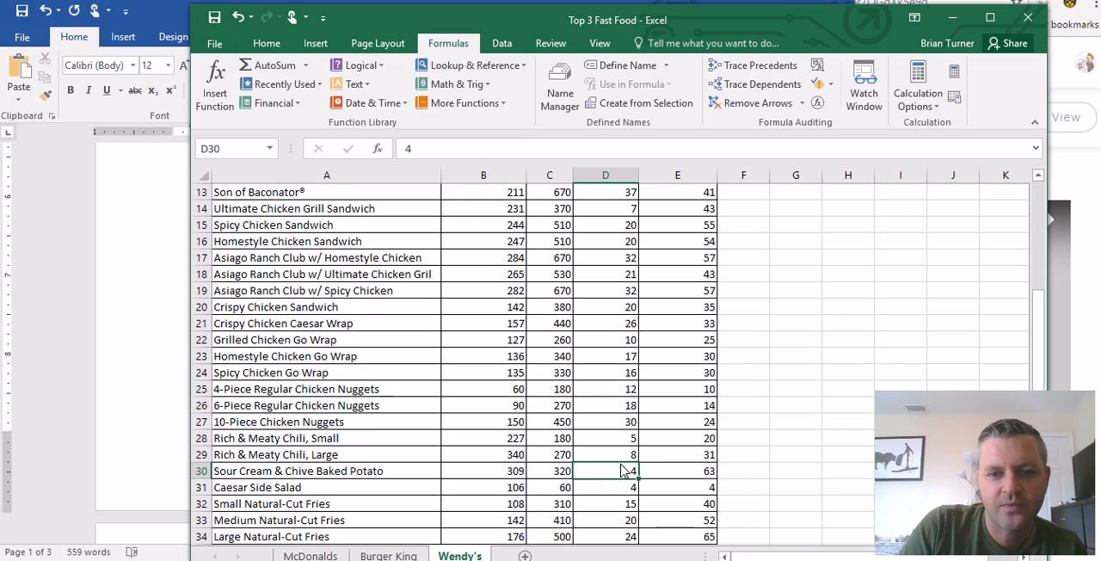
scroll(654, 490, down, 1)
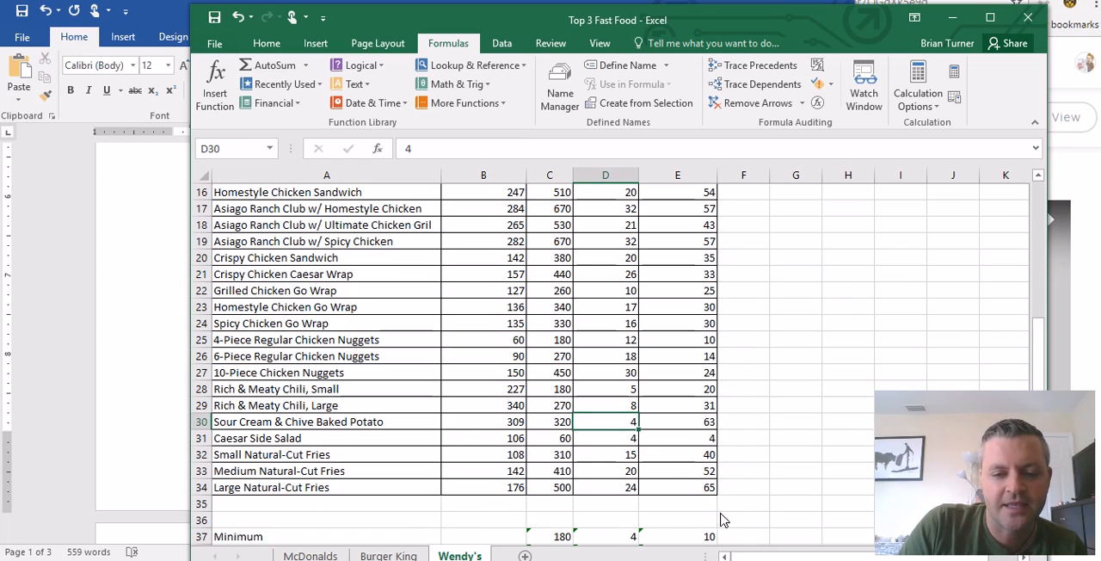
- Compare the minimum in E37 with the Total Carbs column to find the menu item it comes from
click(689, 537)
scroll(701, 497, up, 5)
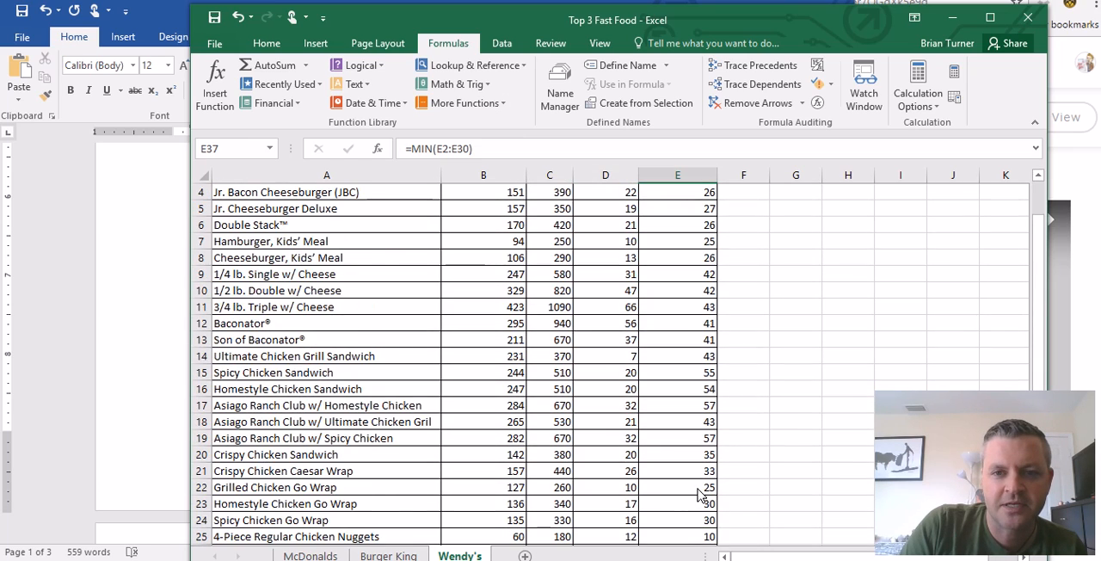
scroll(686, 405, down, 4)
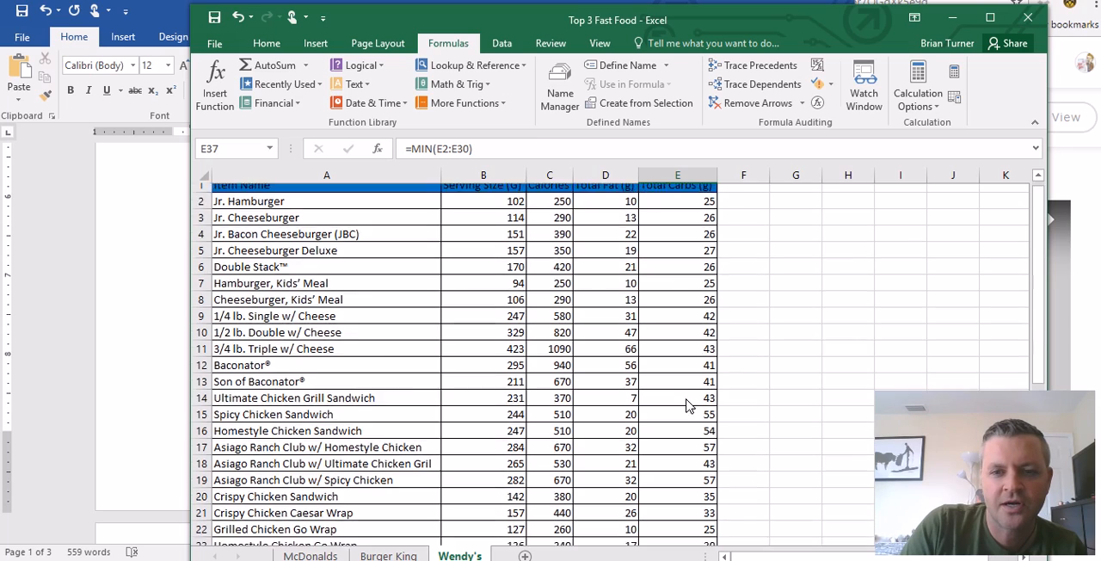
click(690, 392)
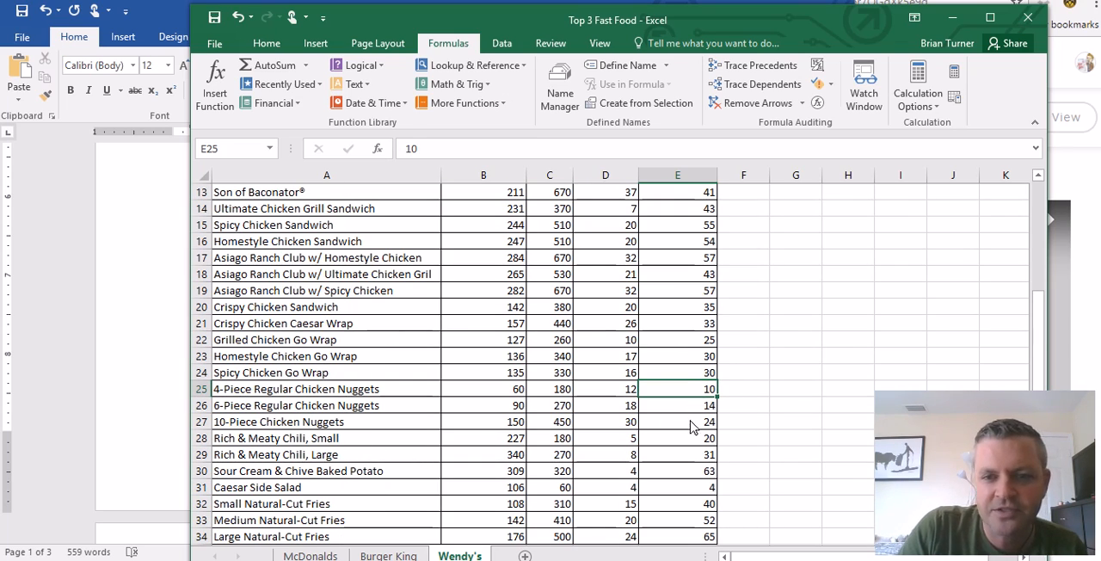
scroll(681, 444, down, 2)
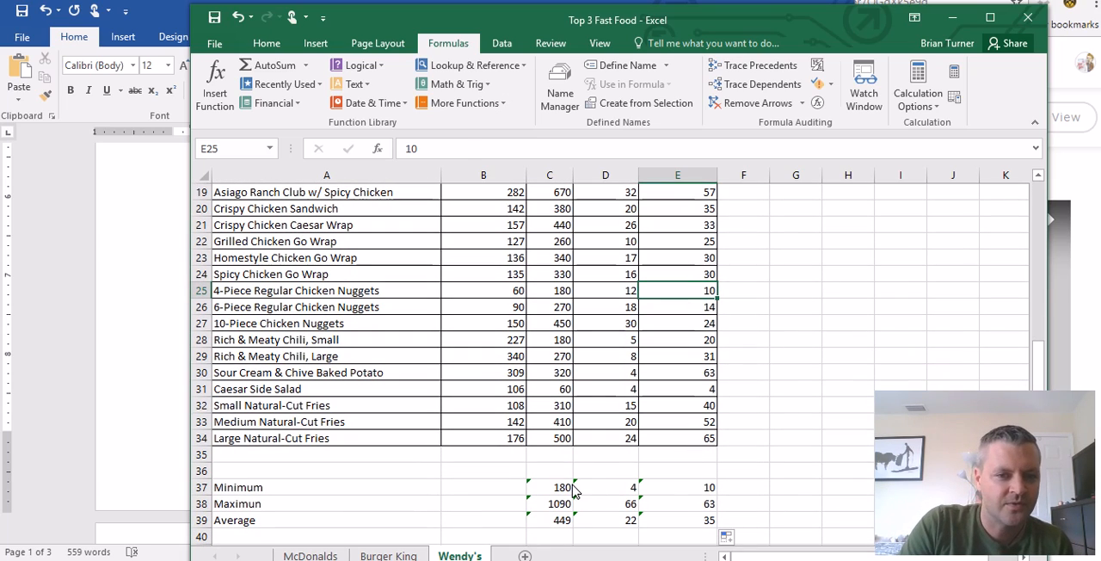
- Review the Wendy's minimum results for calories, total fat and carbs in C37, D37 and E37
click(563, 488)
click(606, 489)
click(693, 495)
click(557, 492)
click(604, 488)
click(668, 492)
- Compare the maximum in C38 with the minimum in C37 and find its menu item in the Calories column
click(568, 506)
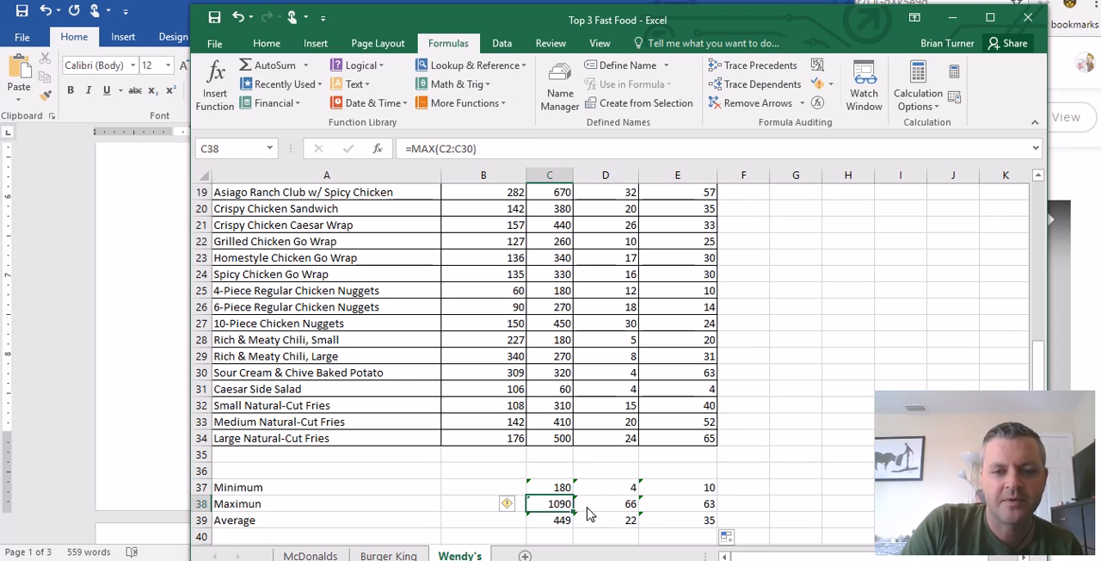
click(568, 495)
click(560, 508)
click(561, 493)
click(564, 507)
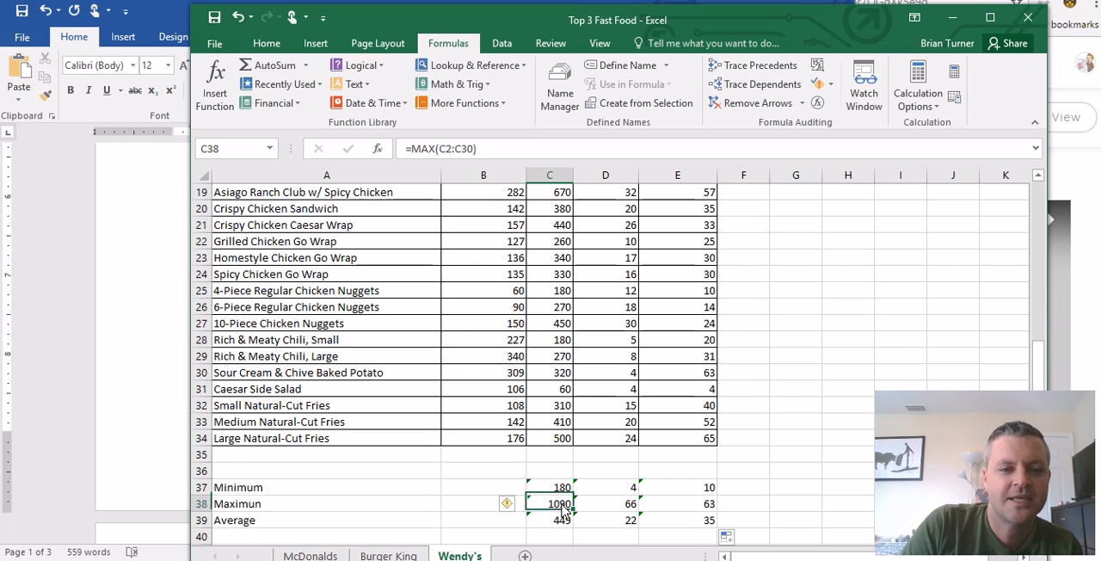
scroll(551, 469, up, 6)
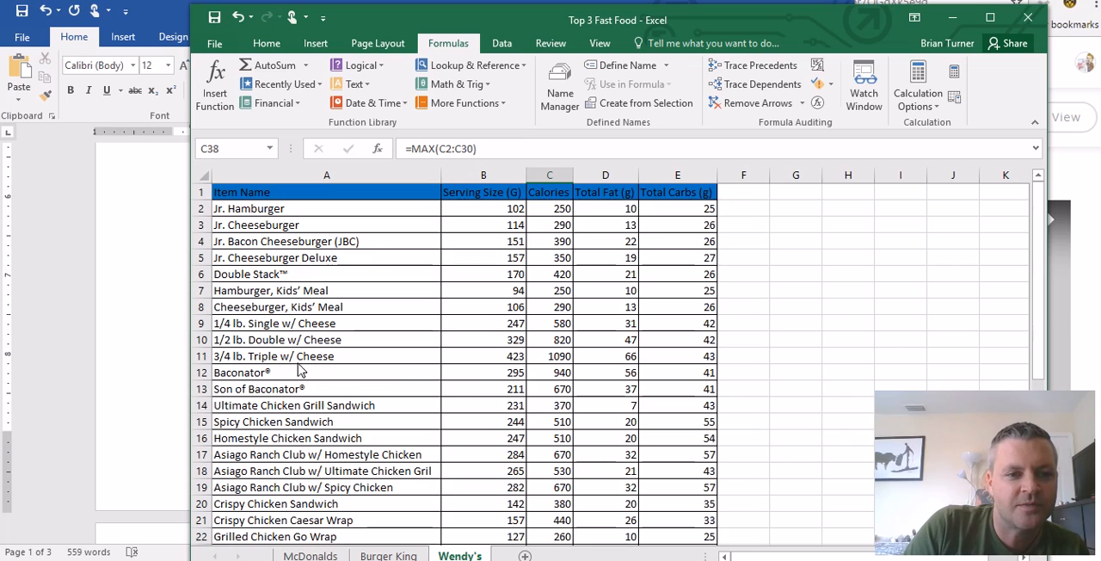
scroll(272, 369, down, 6)
- Check the maximum calories on the Burger King and McDonalds sheets against the Wendy's maximum
click(388, 556)
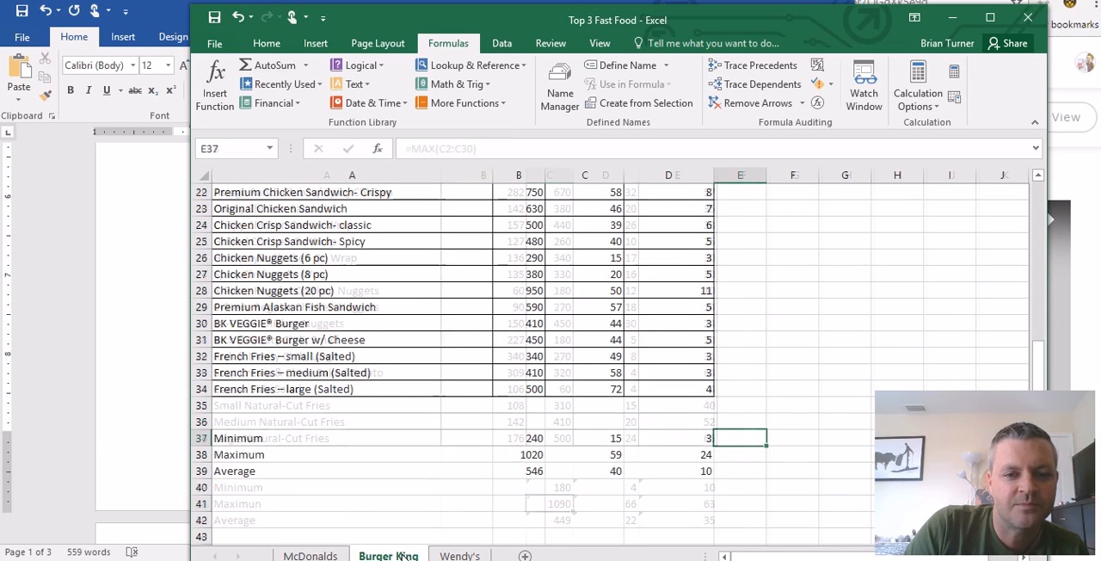
click(528, 454)
click(311, 556)
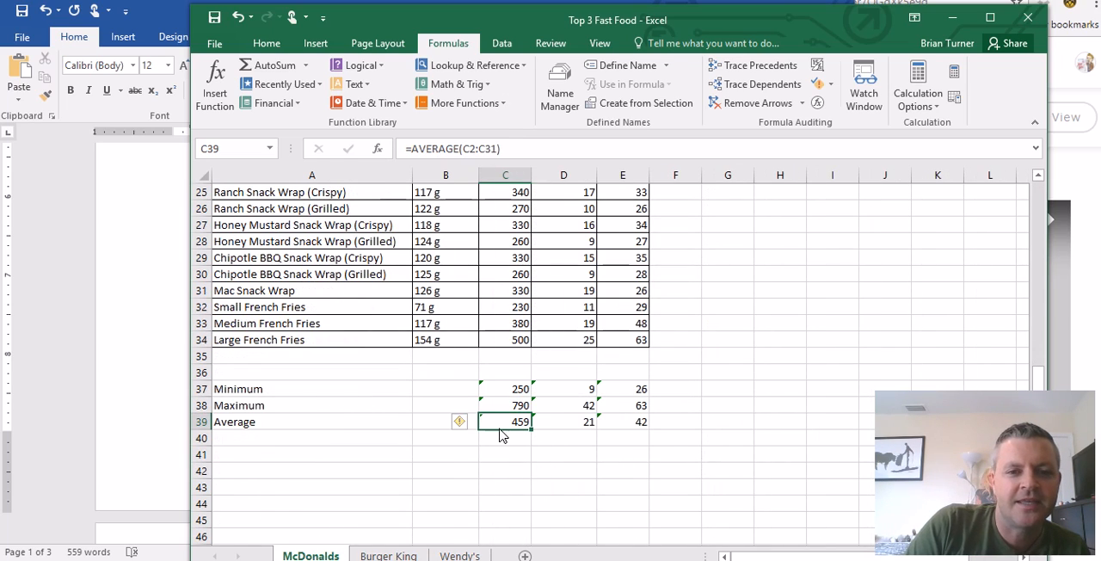
click(508, 407)
click(479, 556)
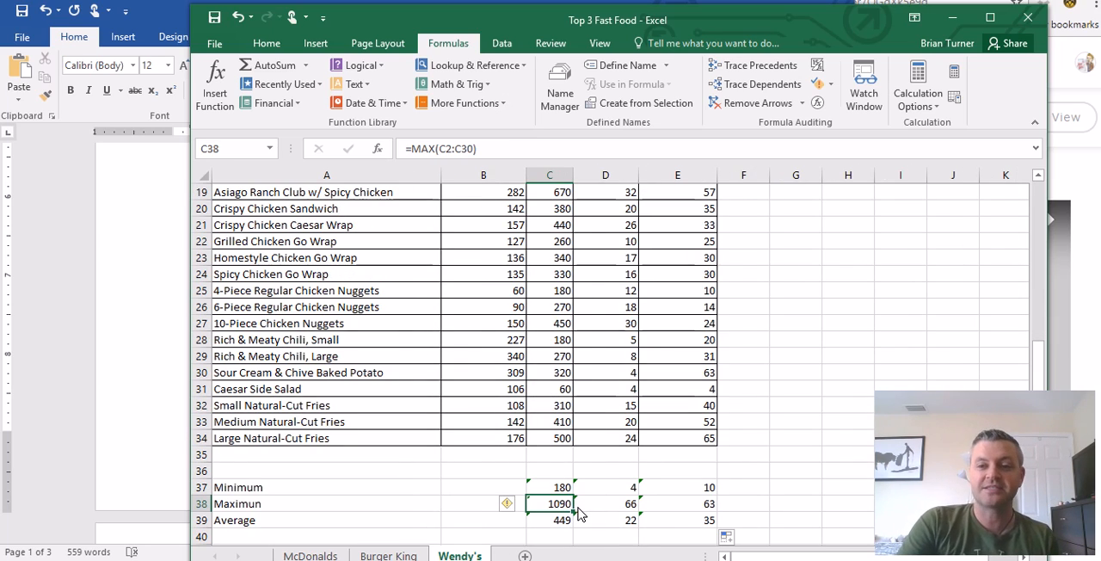
- Look up the Baconator's calories in C12 on the Wendy's sheet
scroll(540, 467, up, 6)
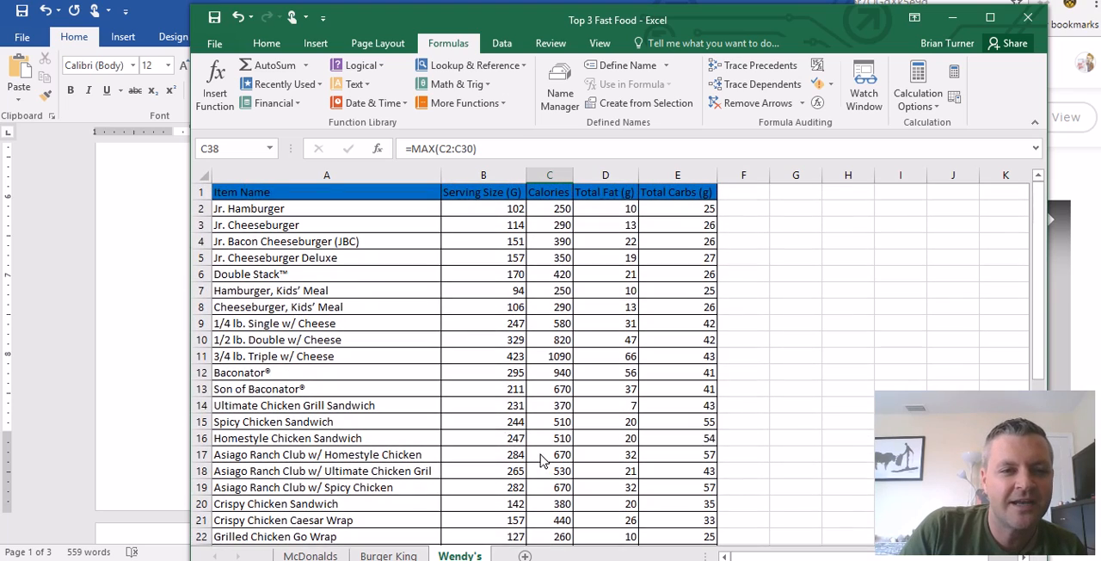
scroll(379, 372, down, 1)
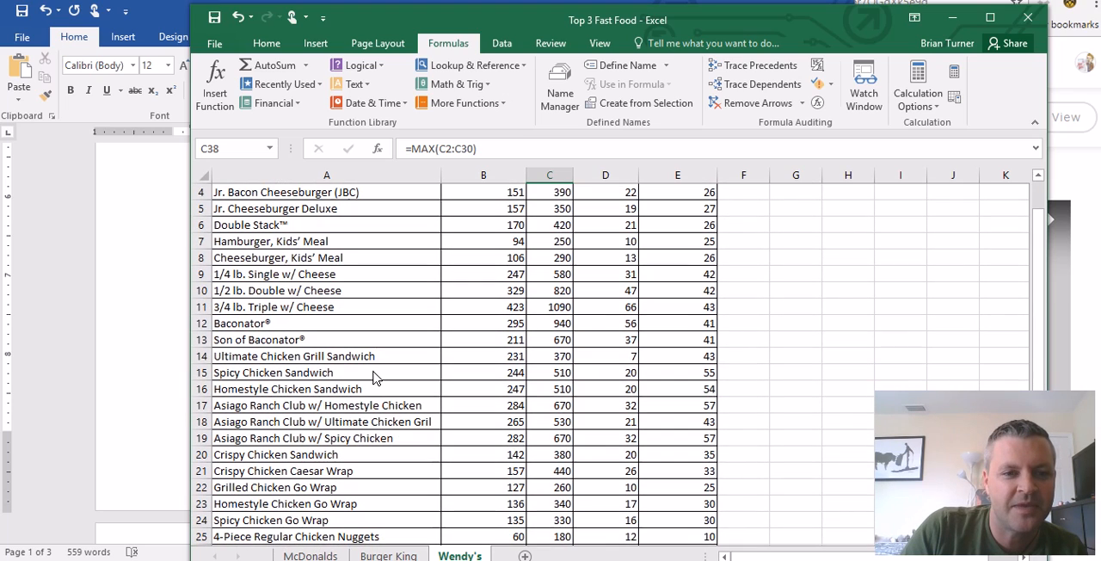
click(337, 328)
click(546, 326)
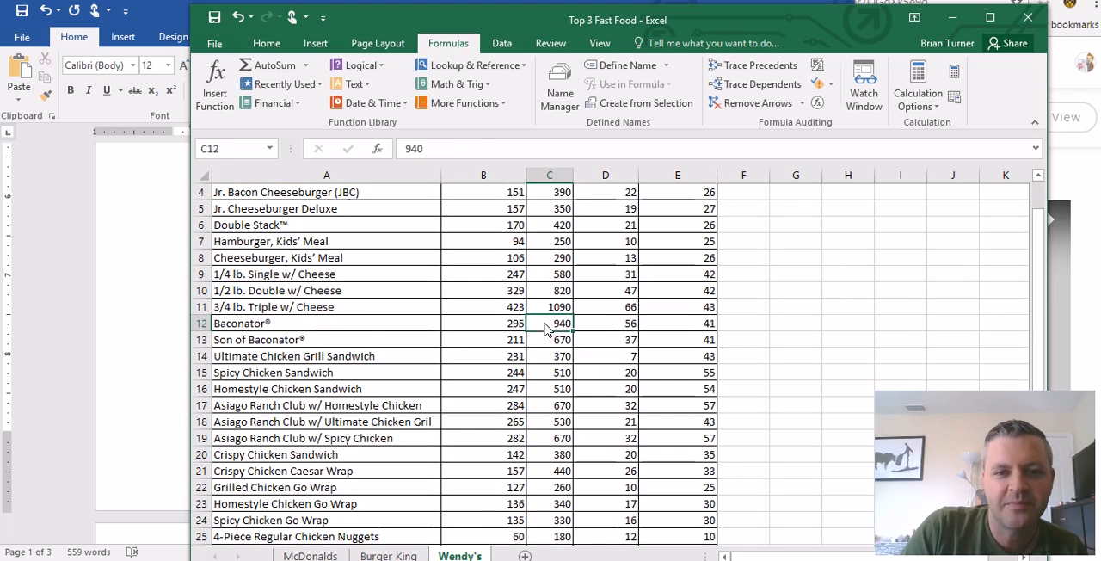
- Compare the maximum in D38 with the Total Fat column to find the menu item it comes from
scroll(623, 366, down, 6)
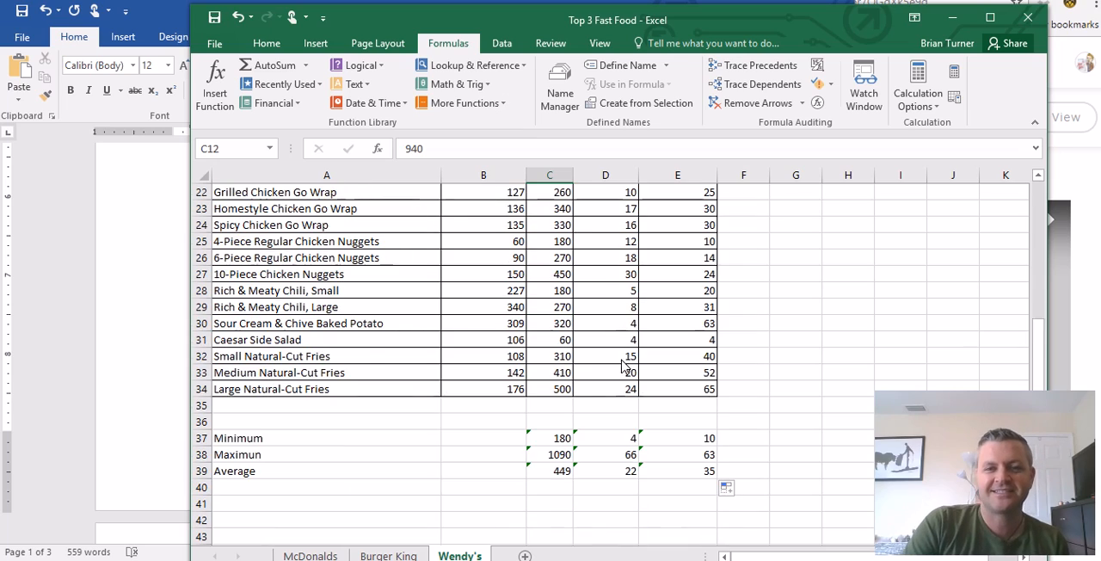
click(617, 458)
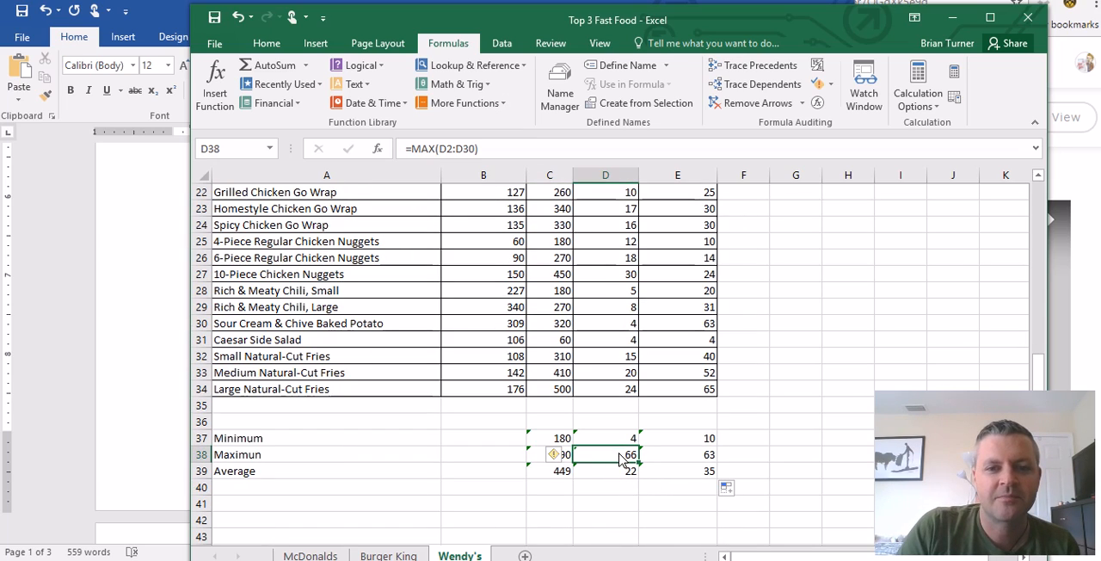
scroll(621, 460, up, 7)
scroll(608, 460, down, 5)
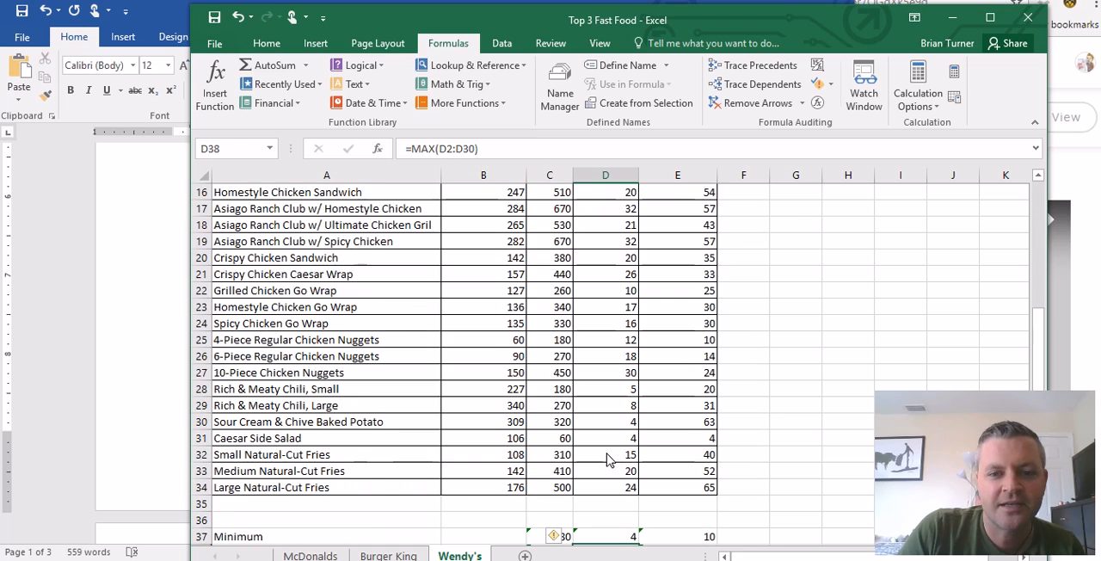
scroll(617, 502, down, 2)
scroll(621, 456, up, 3)
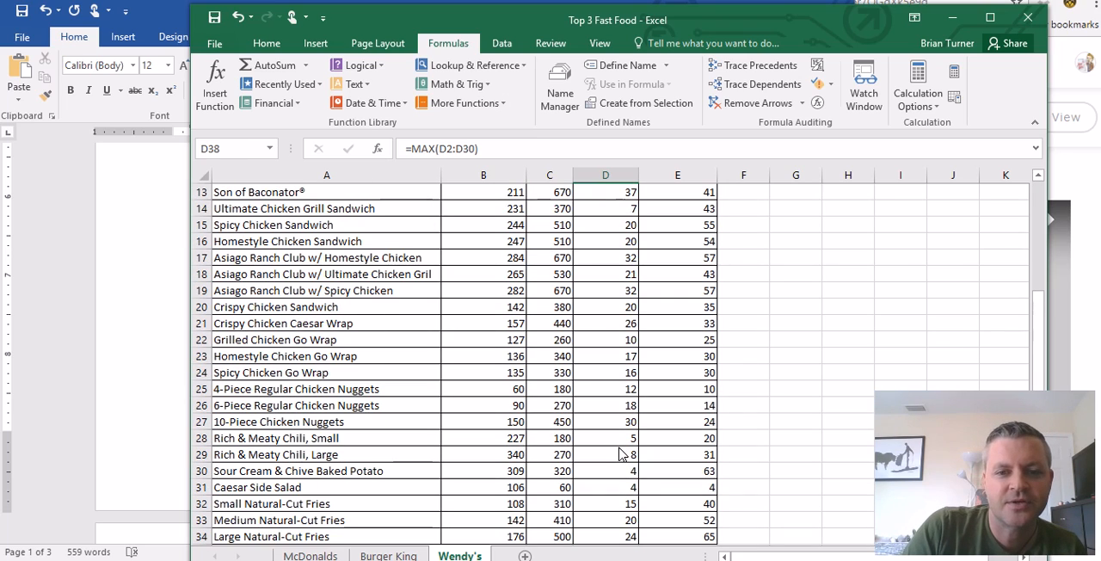
scroll(618, 459, up, 2)
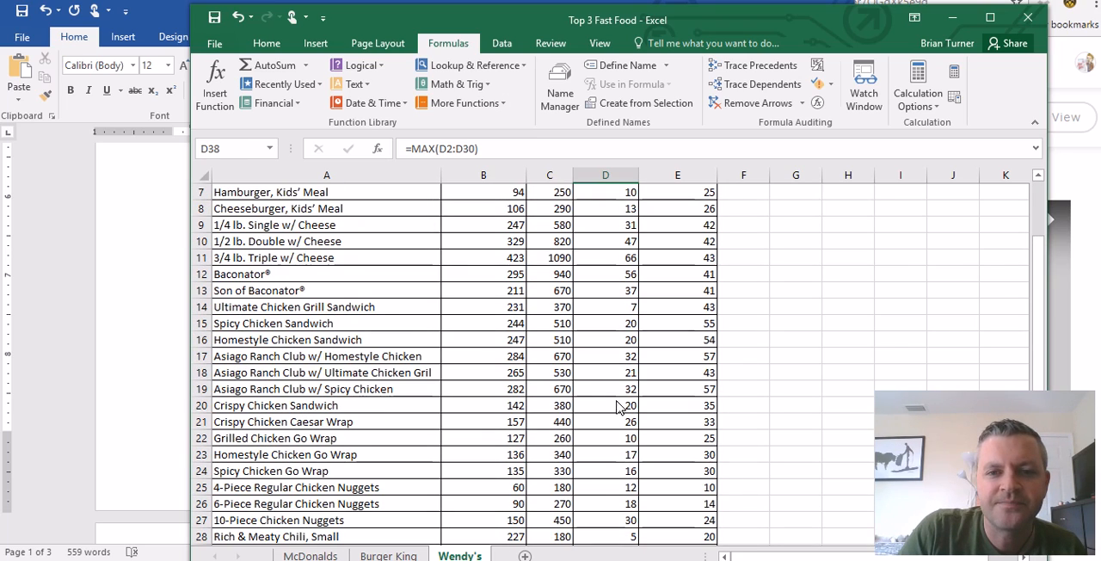
- Compare the maximum in E38 with the Total Carbs column, checking the values in E11 and E31
click(676, 261)
scroll(673, 411, up, 2)
scroll(676, 430, down, 6)
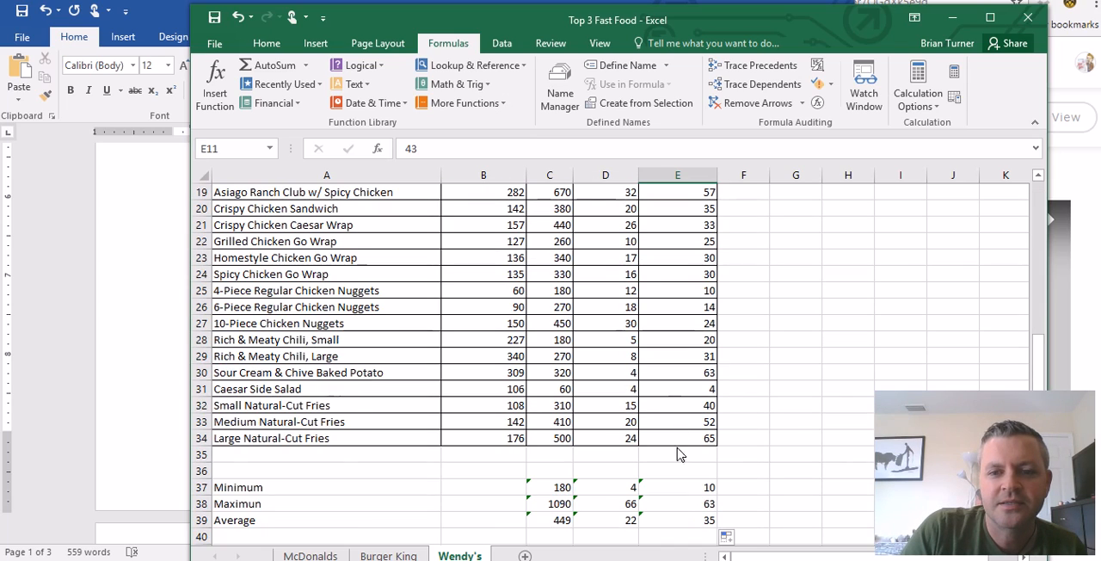
click(697, 506)
scroll(697, 506, up, 6)
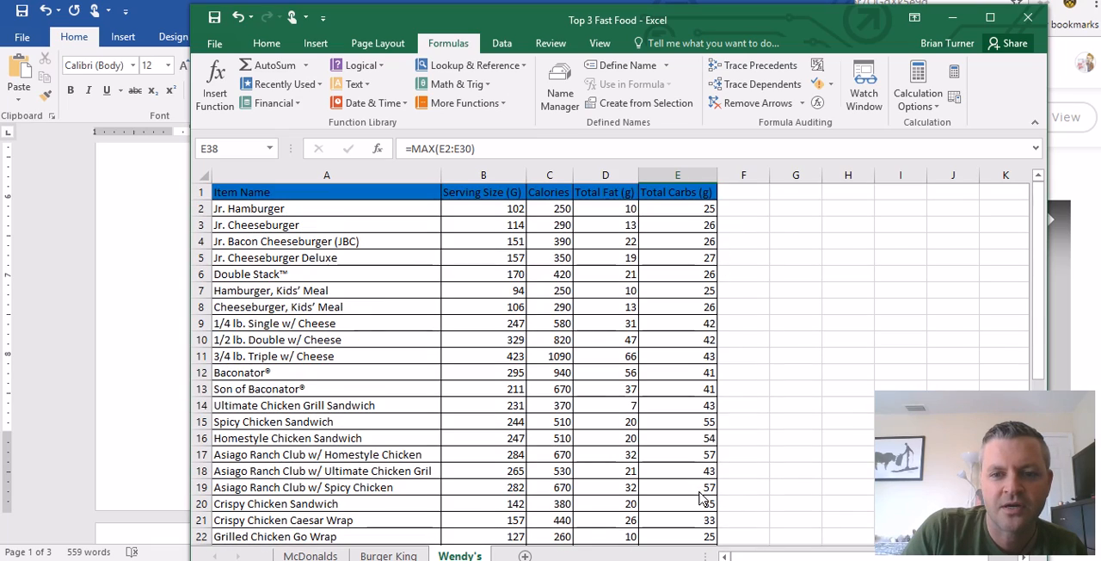
scroll(697, 491, down, 3)
scroll(697, 498, down, 2)
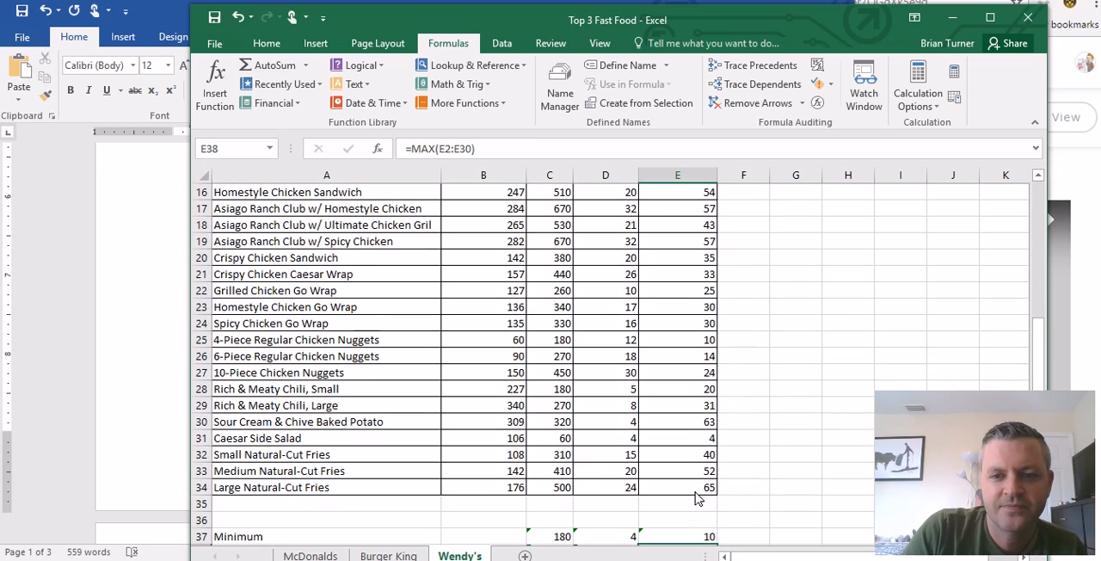
click(677, 438)
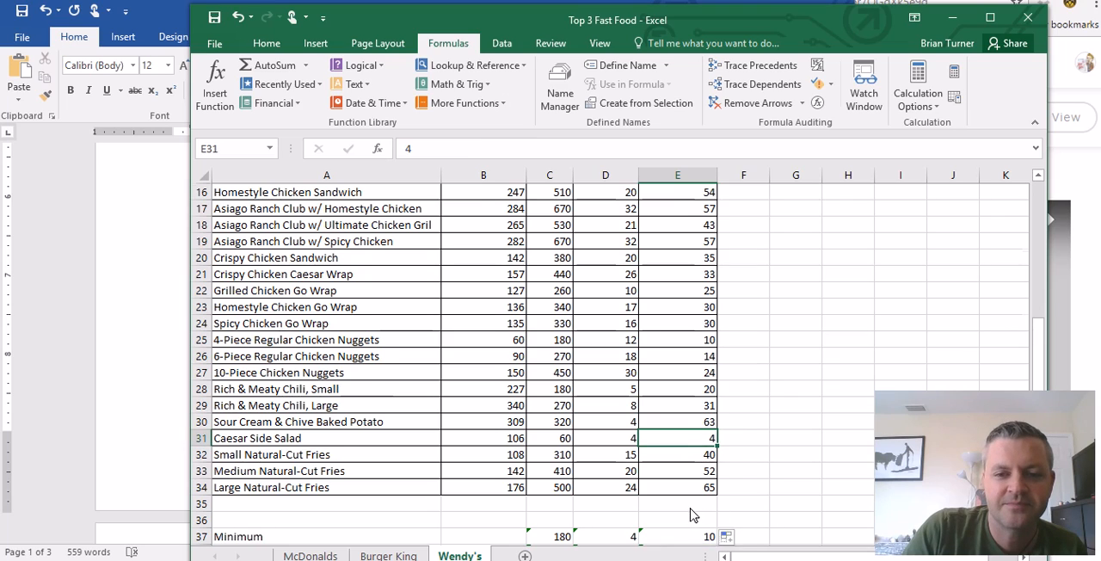
- Review the AVERAGE formulas for calories, total fat and carbs in C39:E39 on the Wendy's sheet
scroll(696, 506, down, 3)
click(555, 424)
click(626, 423)
click(674, 427)
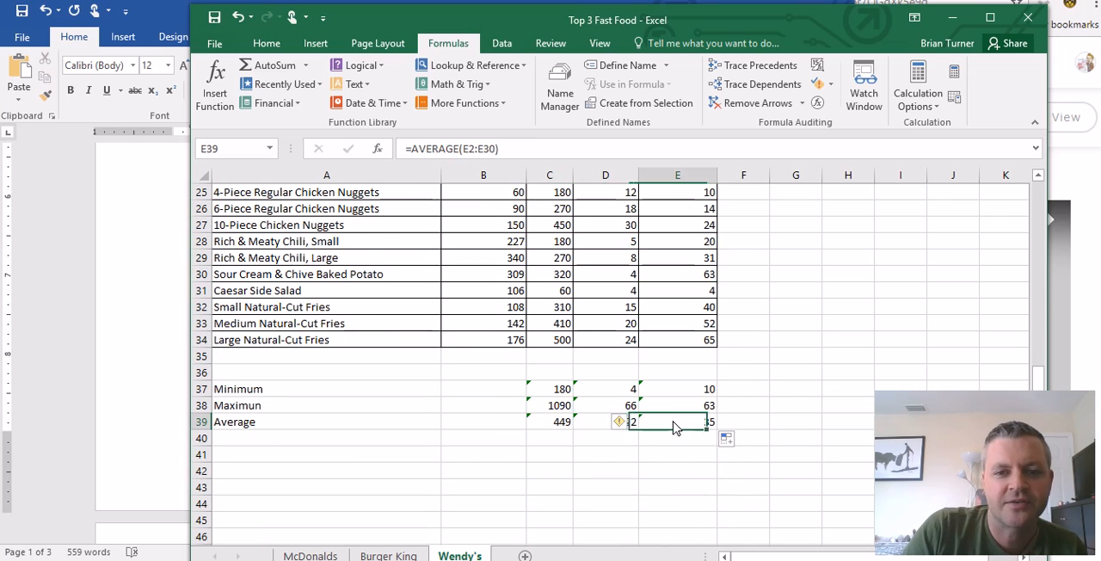
click(551, 423)
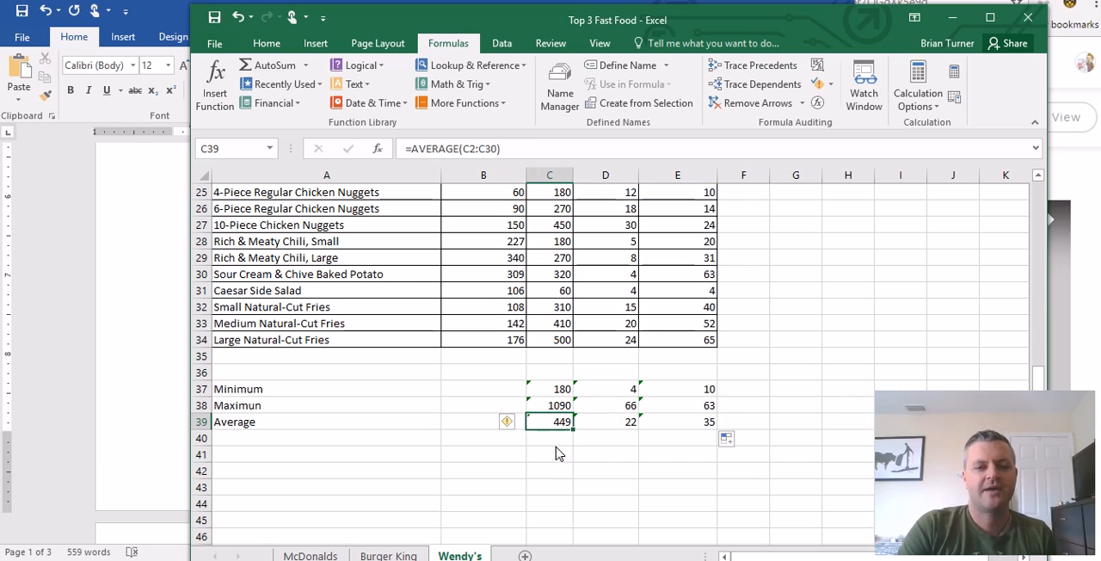
- Compare the average calories in B39 on the Burger King sheet with C39 on the Wendy's sheet
click(406, 557)
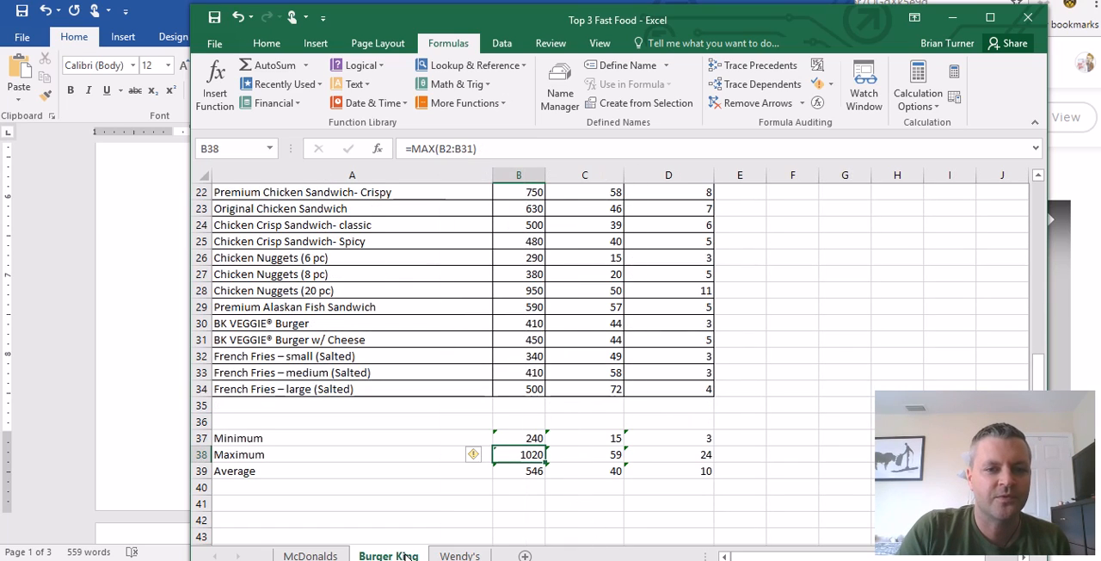
click(519, 469)
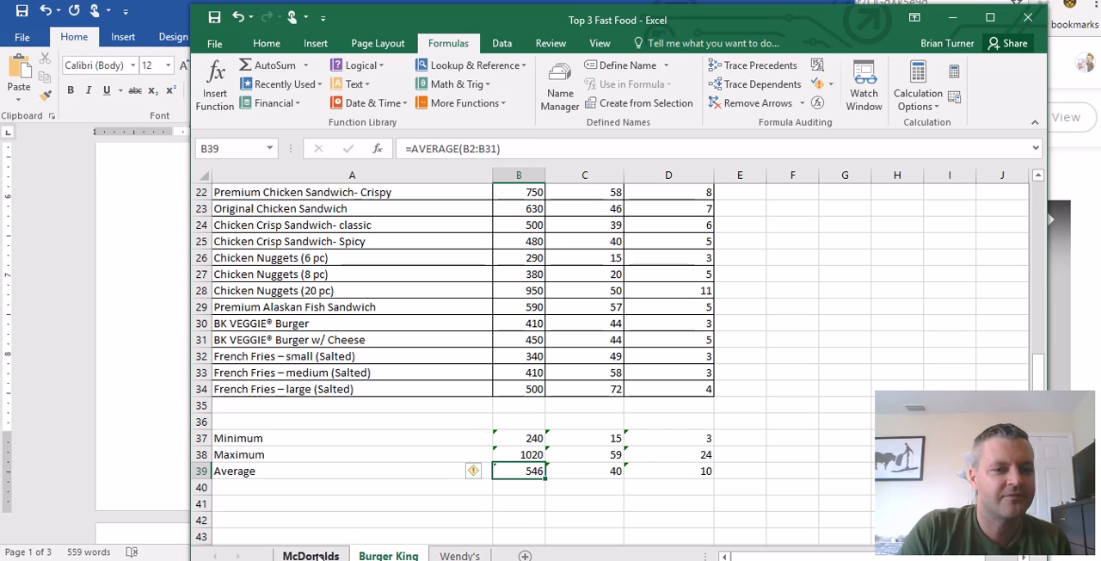
click(460, 556)
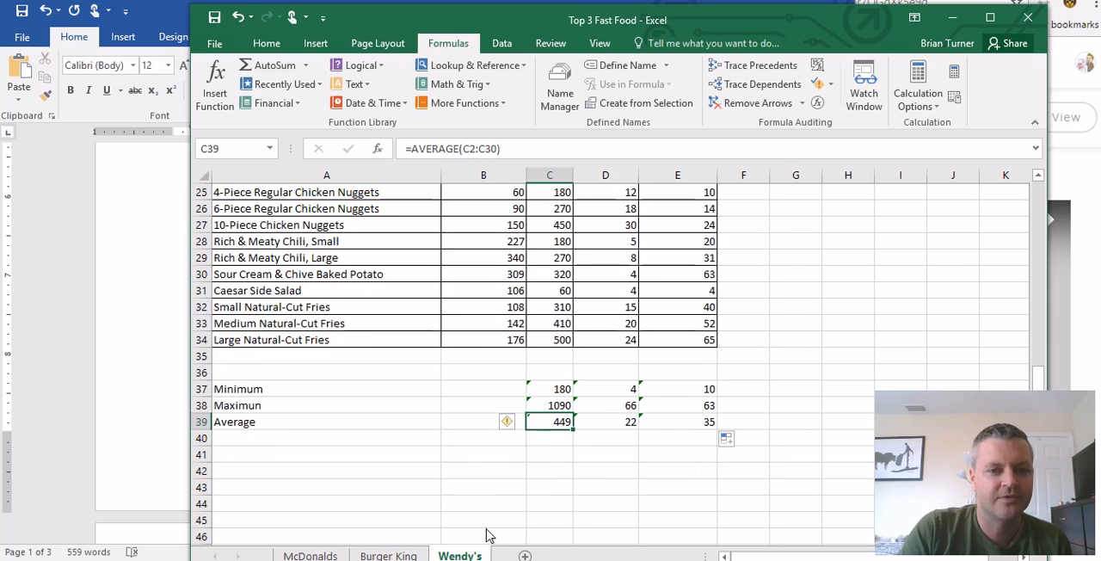
click(552, 406)
click(559, 423)
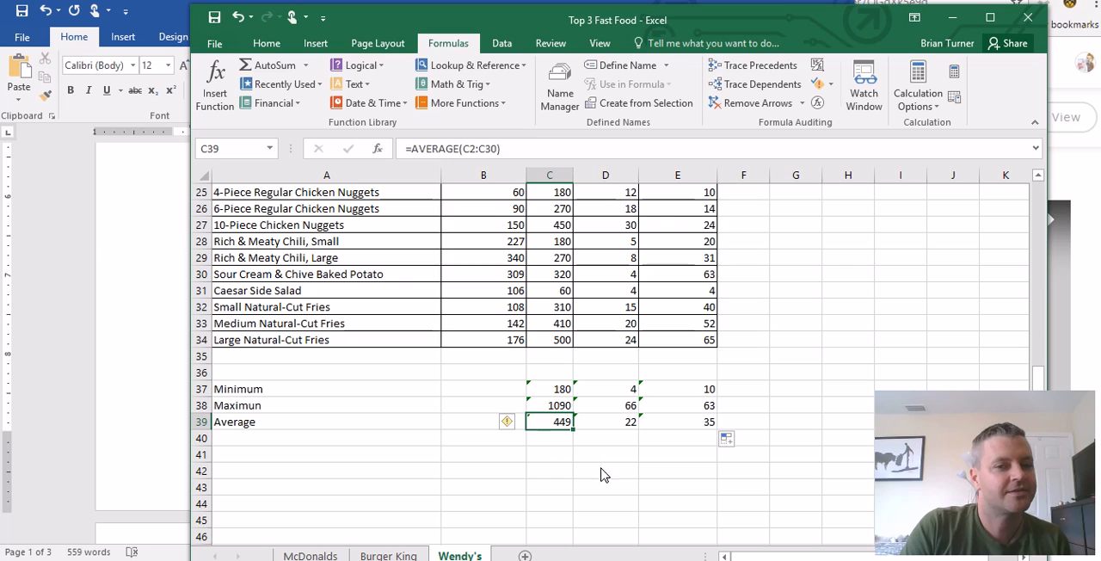
- Compare the minimum, maximum and average rows across the Burger King, Wendy's and McDonalds sheets
click(388, 555)
click(453, 556)
click(311, 556)
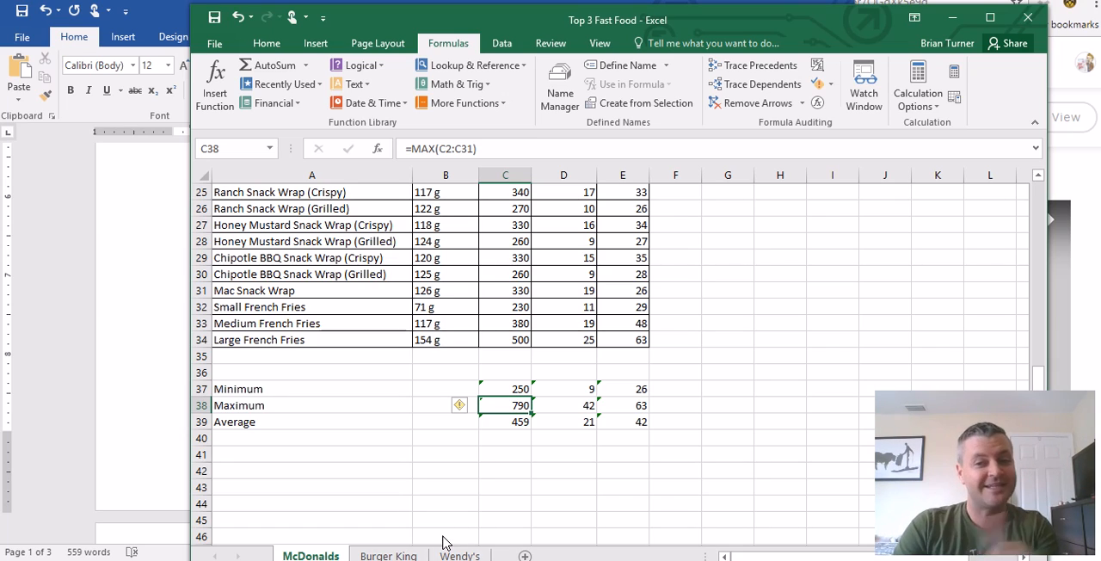
click(564, 487)
click(467, 555)
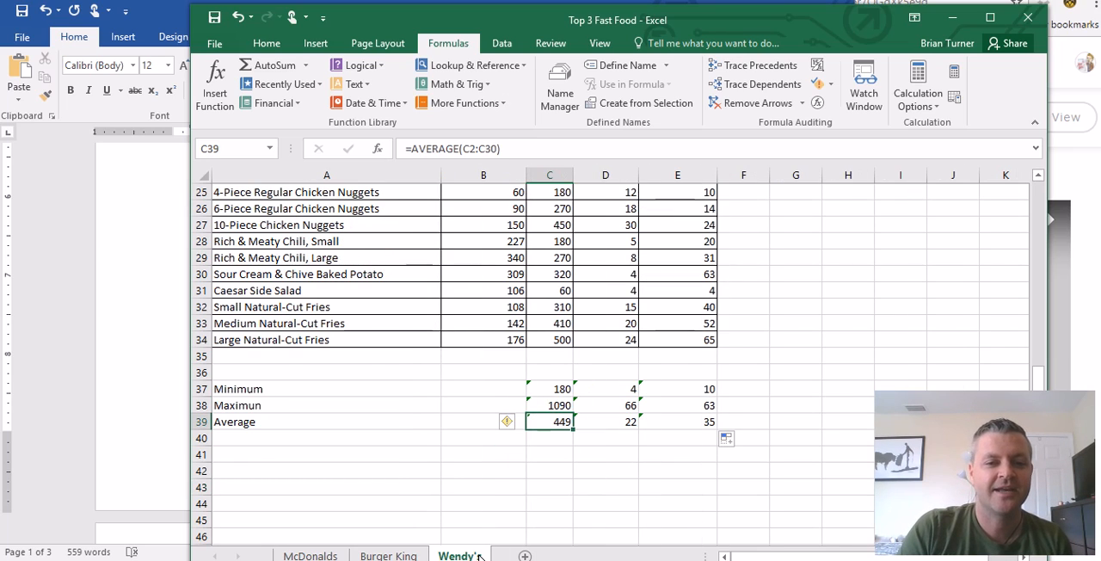
- Switch to the Fast Food Nation Directions document in Word and read the instructions from step 13 onward
click(184, 434)
scroll(266, 400, down, 3)
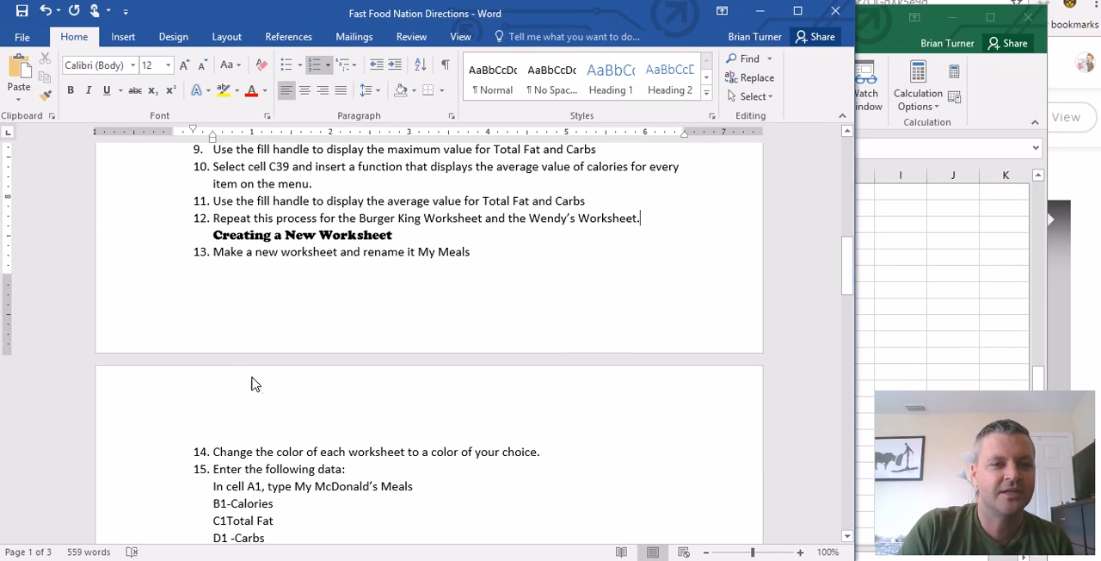
scroll(215, 282, down, 2)
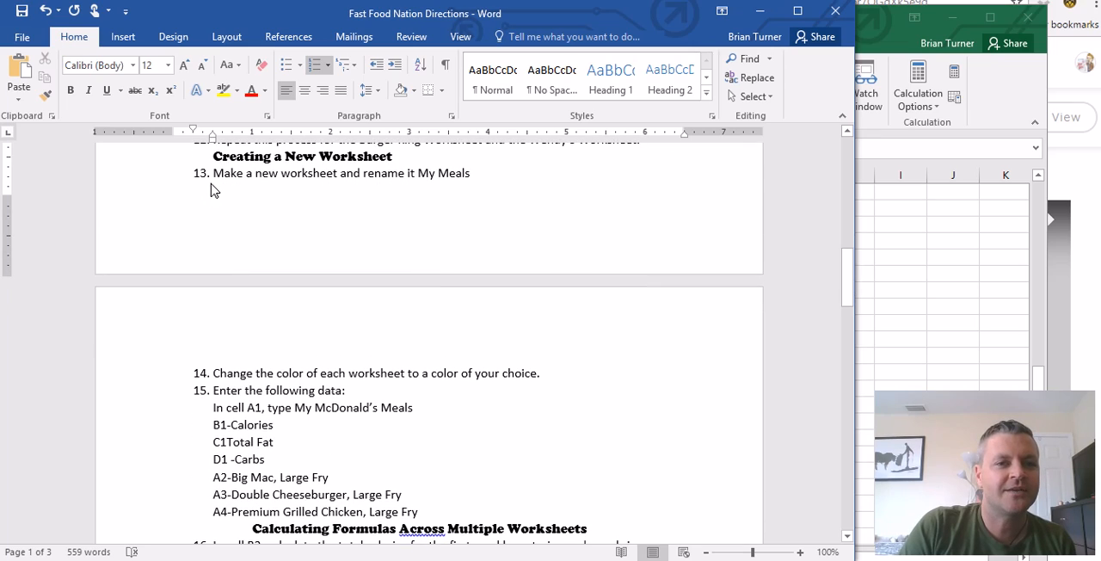
drag(215, 173, 459, 202)
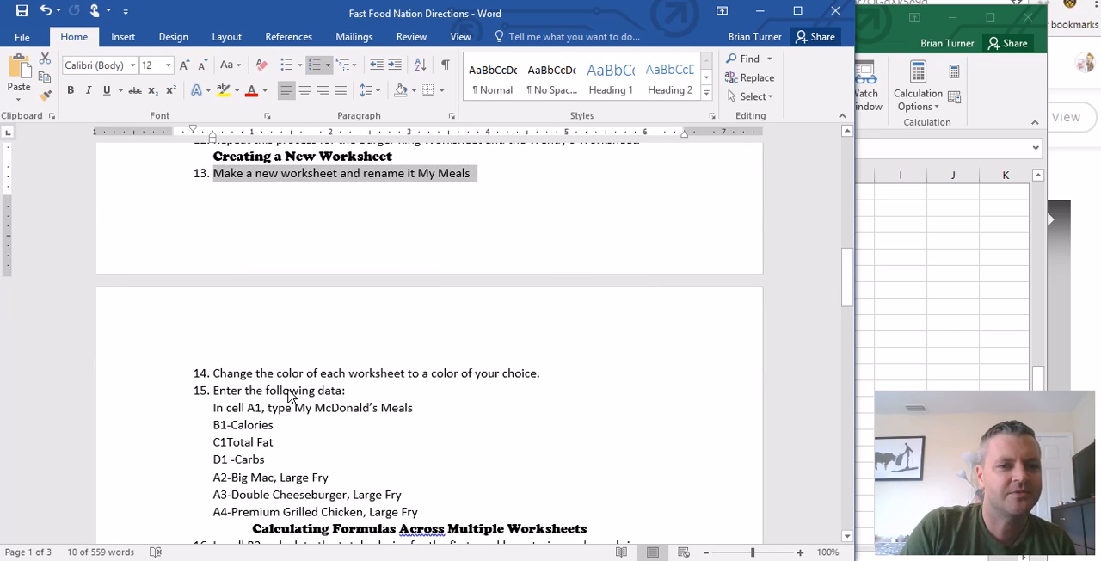
scroll(313, 370, down, 1)
- Switch to the Top 3 Fast Food workbook in Excel and add a new worksheet named My Meals after Wendy's
click(924, 337)
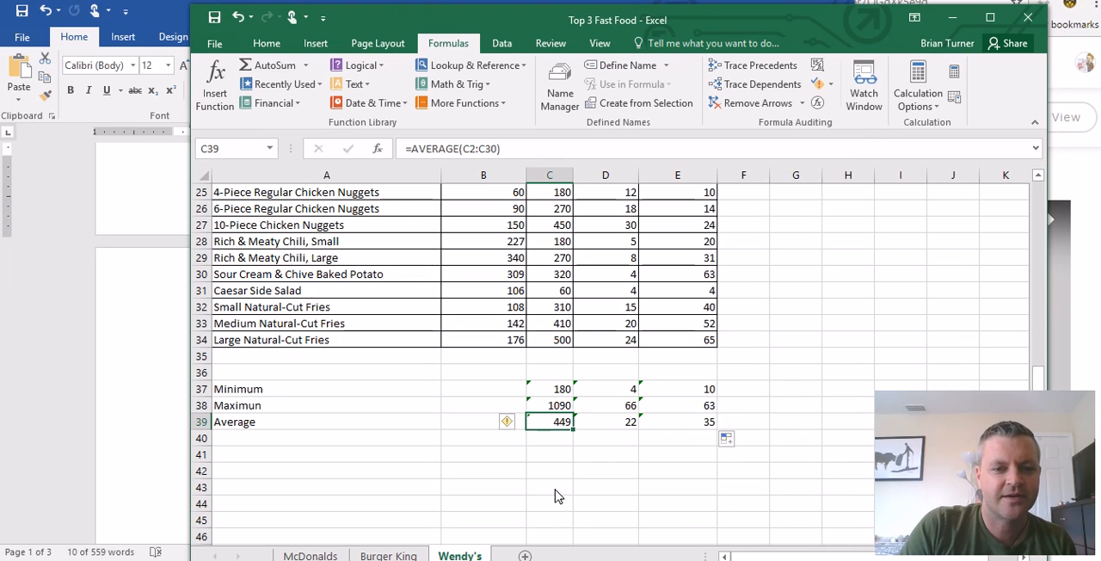
click(525, 556)
right_click(526, 556)
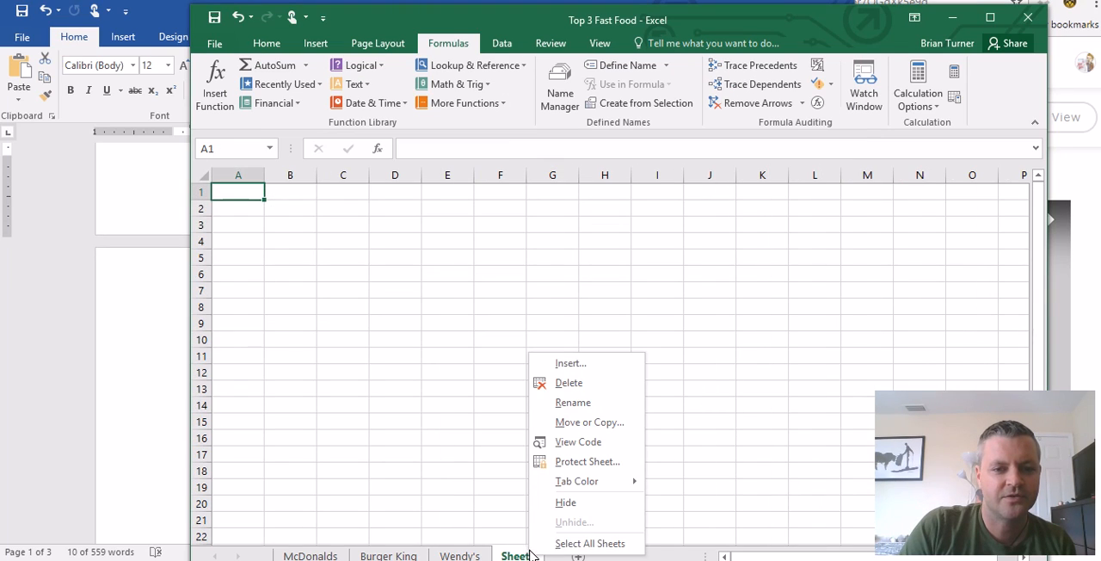
click(592, 422)
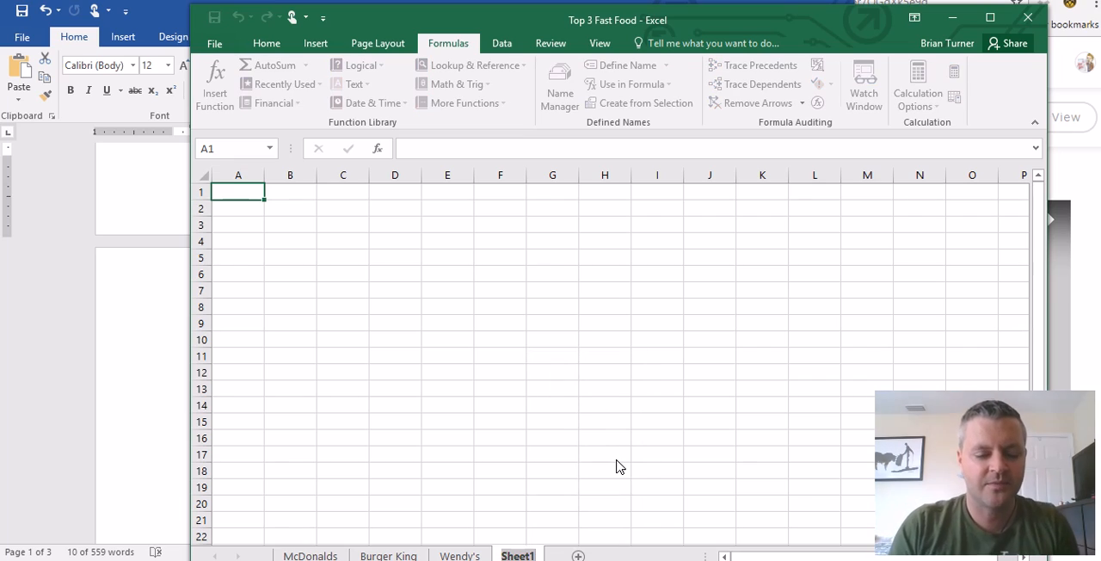
text(My Meals)
key(Return)
- Colour the McDonalds sheet tab red and the Burger King sheet tab blue, using the standard colours
right_click(335, 556)
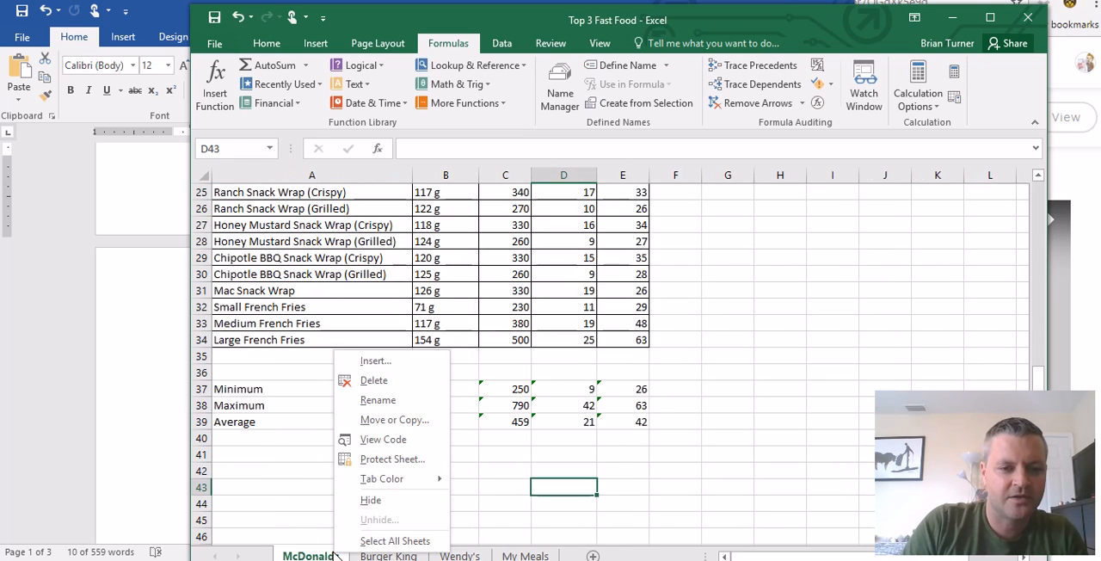
mouse_move(392, 479)
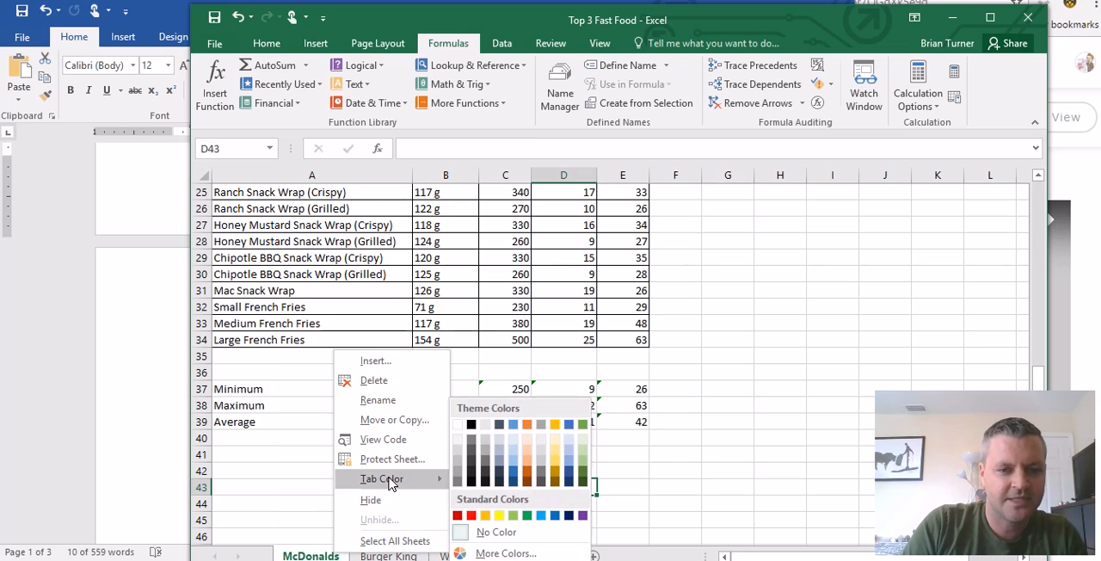
click(472, 515)
right_click(399, 556)
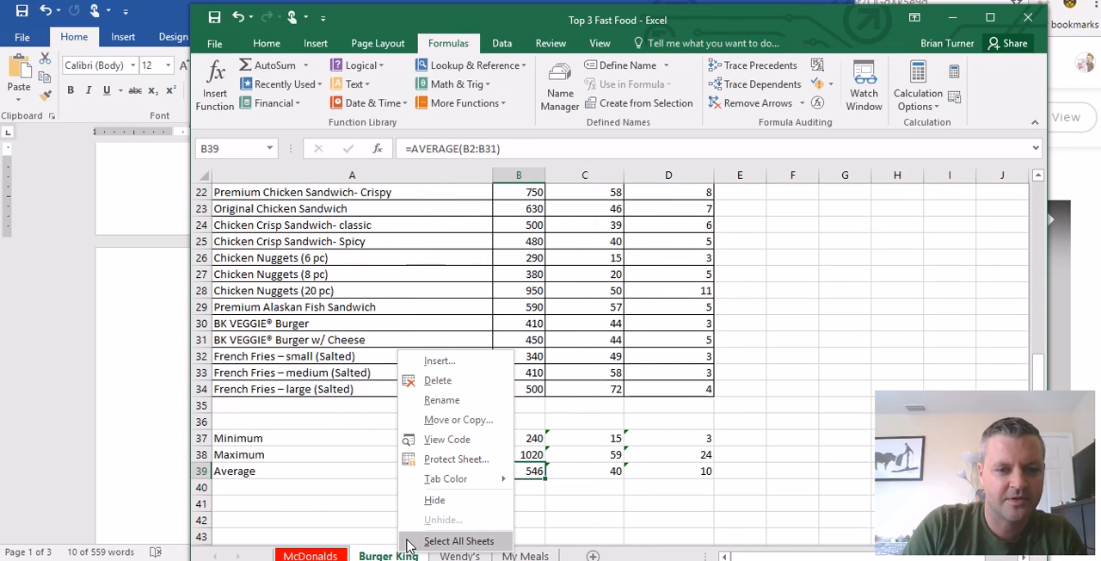
mouse_move(455, 482)
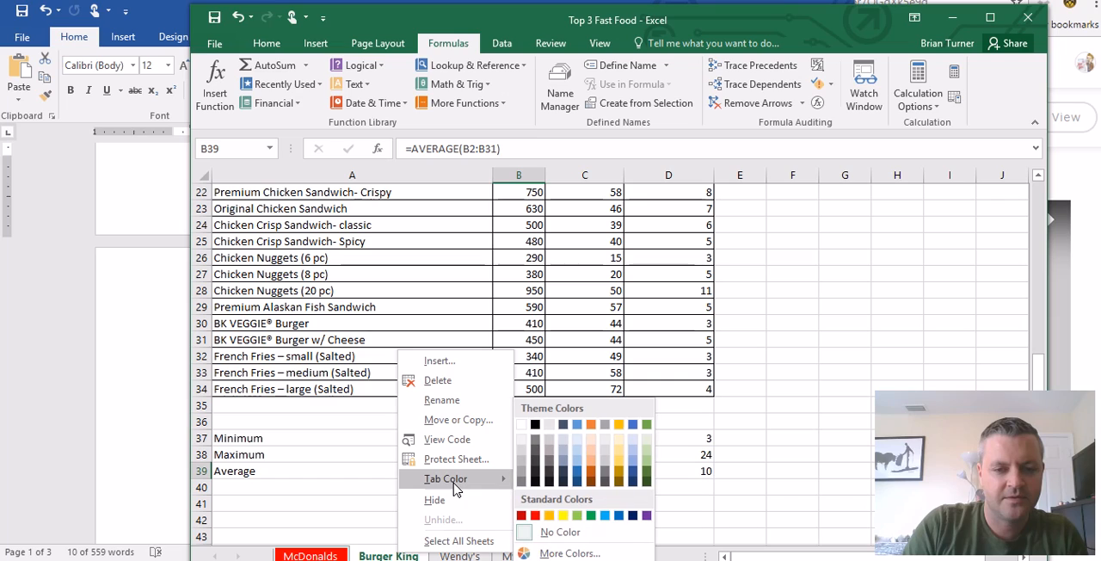
click(618, 515)
- Colour the Wendy's sheet tab yellow and the My Meals sheet tab purple, and return to My Meals
right_click(456, 556)
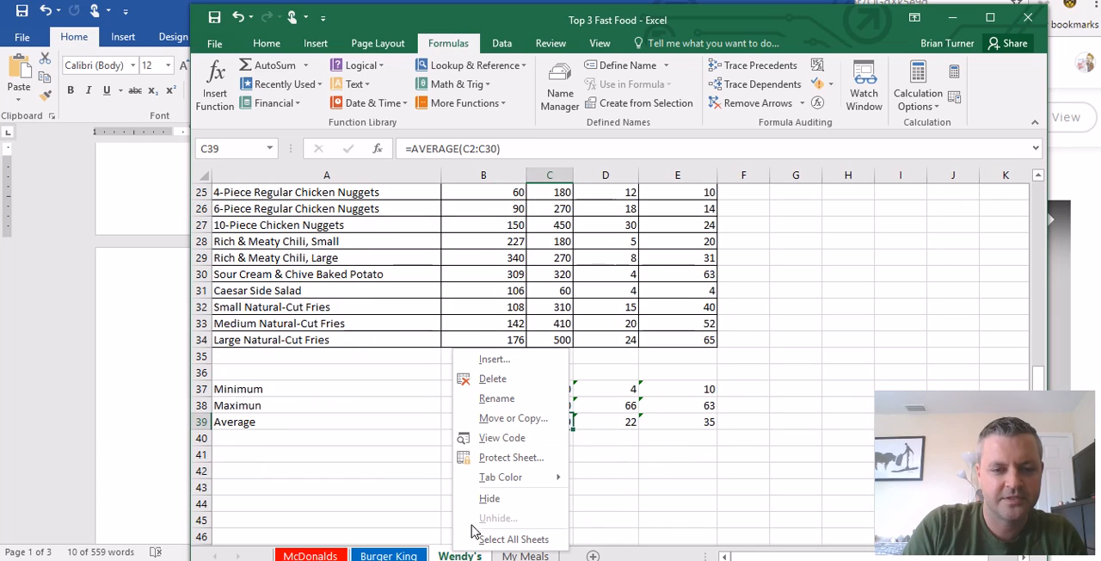
mouse_move(504, 482)
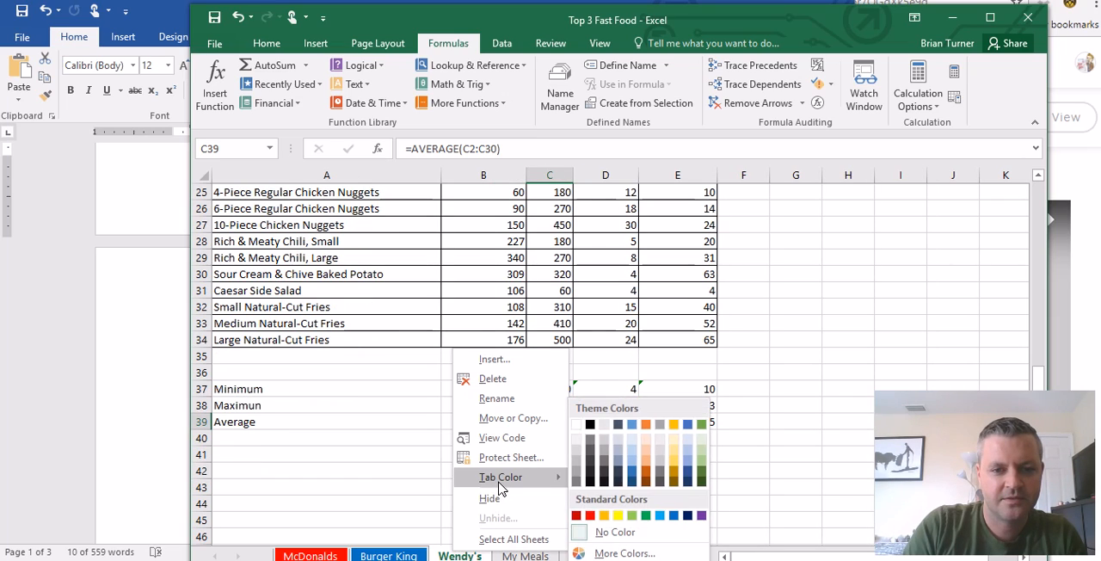
click(618, 516)
right_click(527, 555)
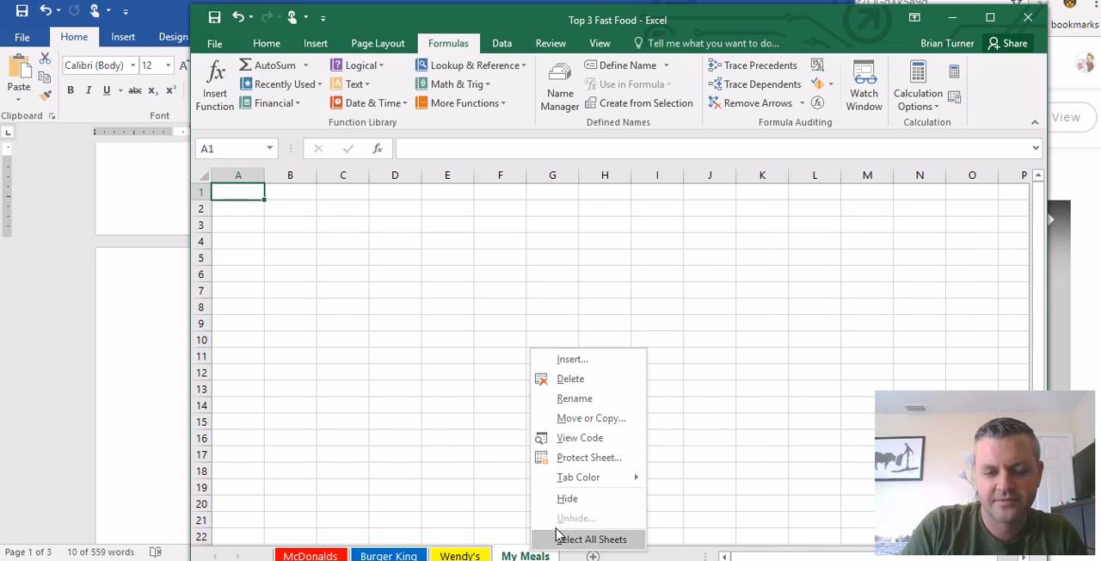
mouse_move(587, 478)
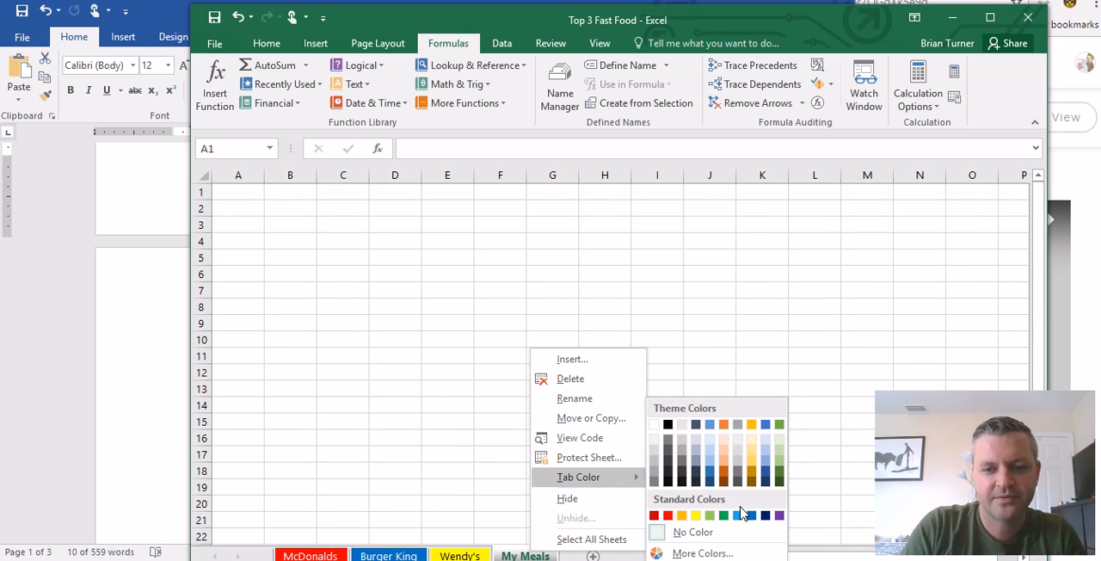
click(779, 516)
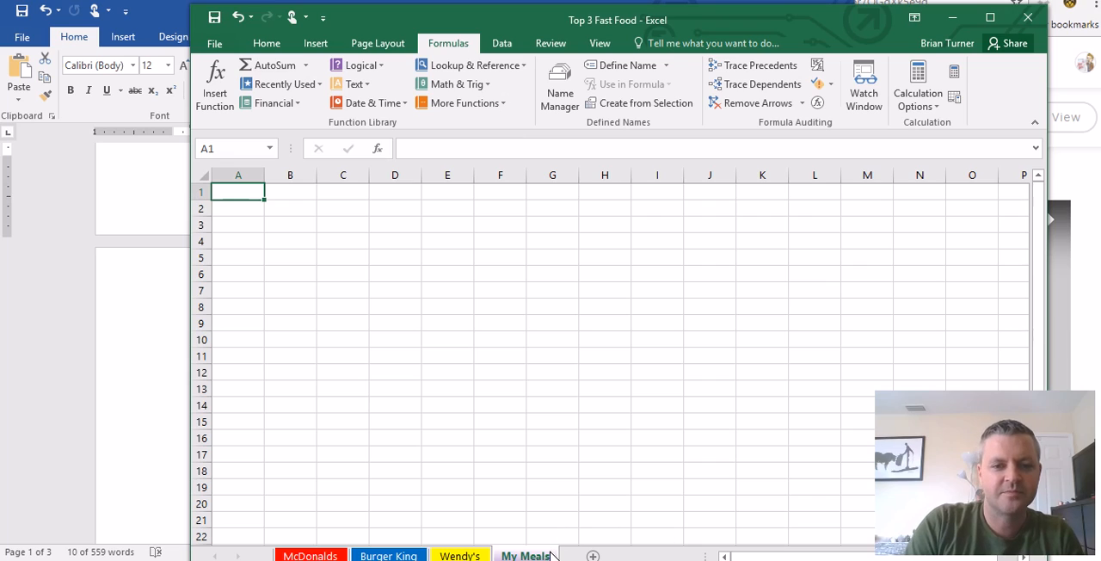
click(563, 475)
click(460, 556)
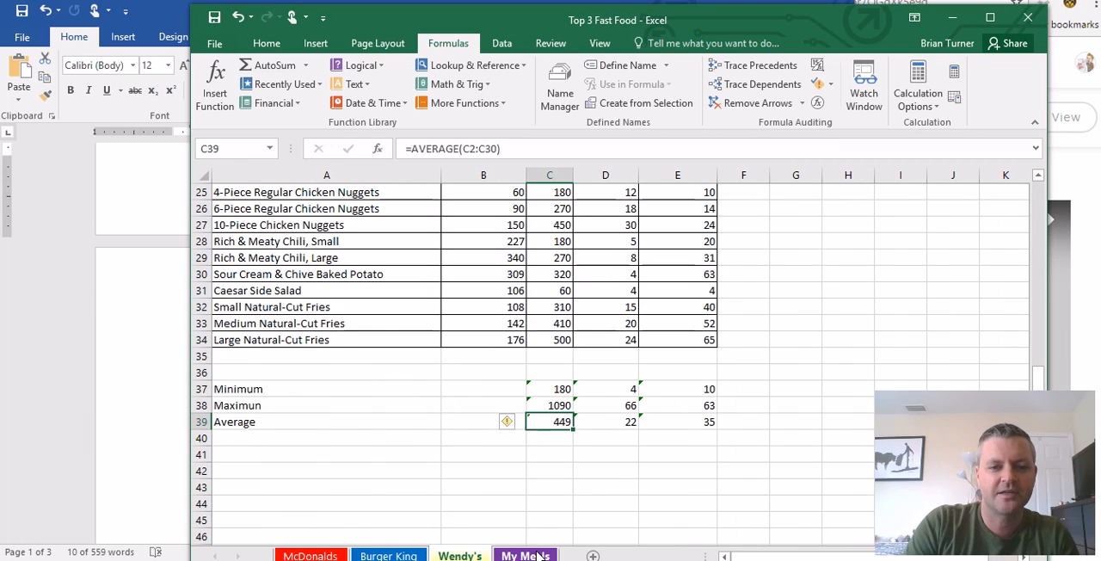
click(525, 556)
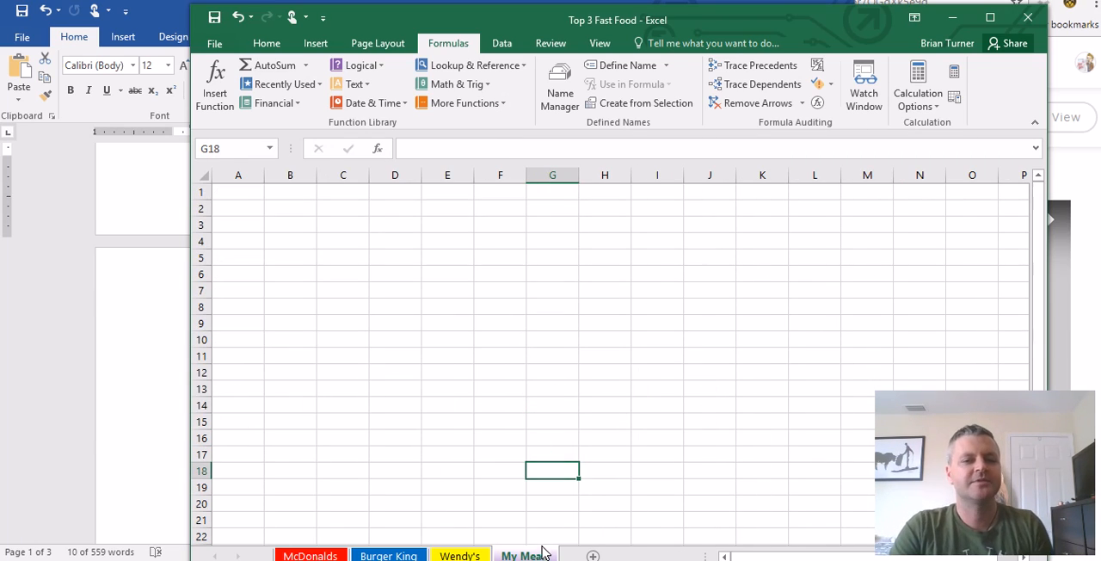
- Check step 15 of the Word directions and enter My McDonalds Meals in cell A1 of the My Meals sheet in Excel
click(136, 442)
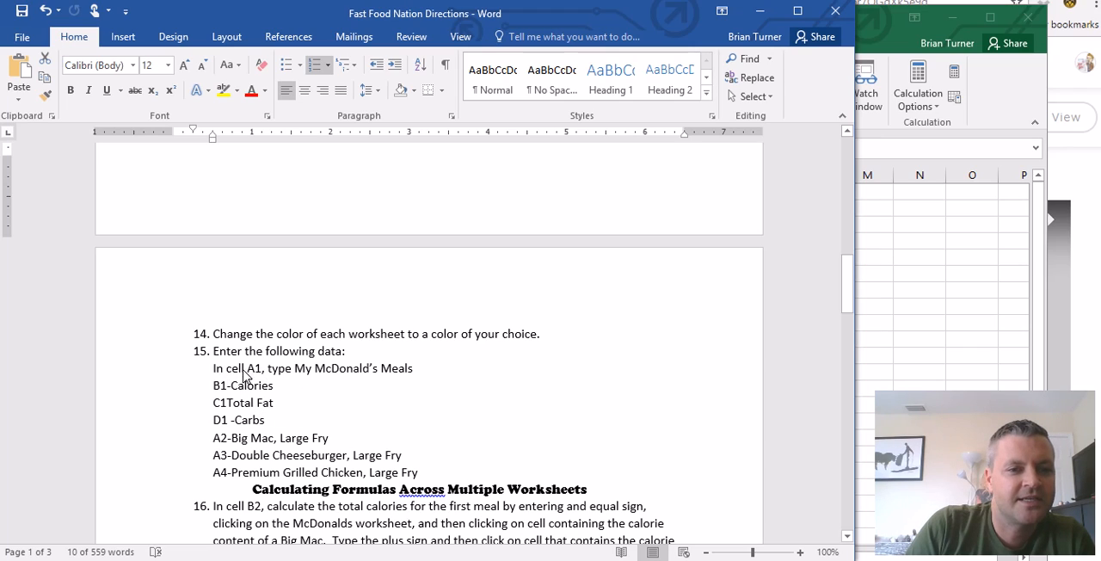
click(936, 318)
click(229, 198)
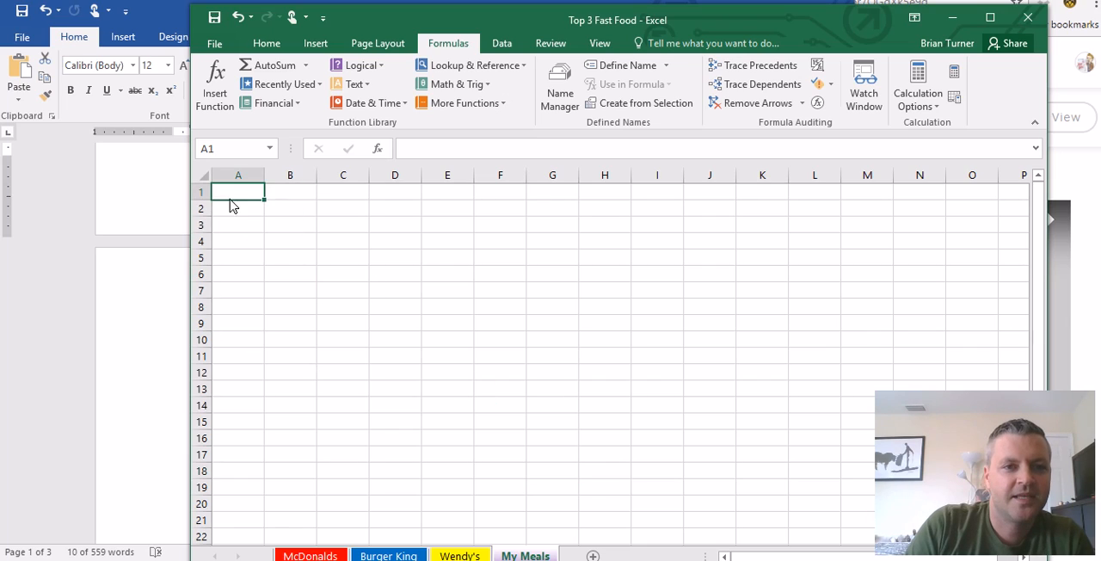
text(My M)
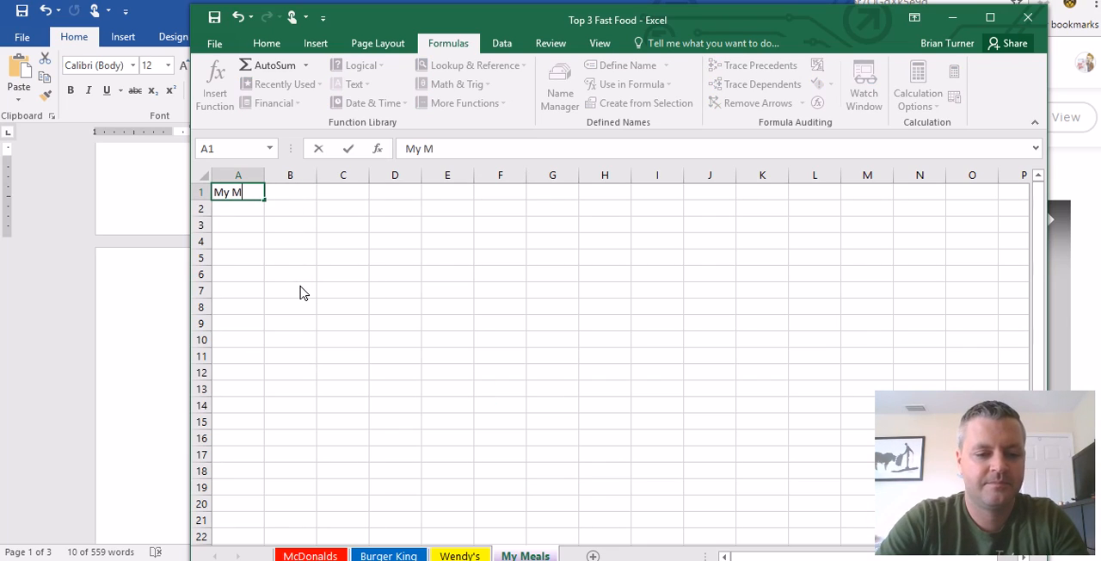
text(cDol)
text(alds Meals)
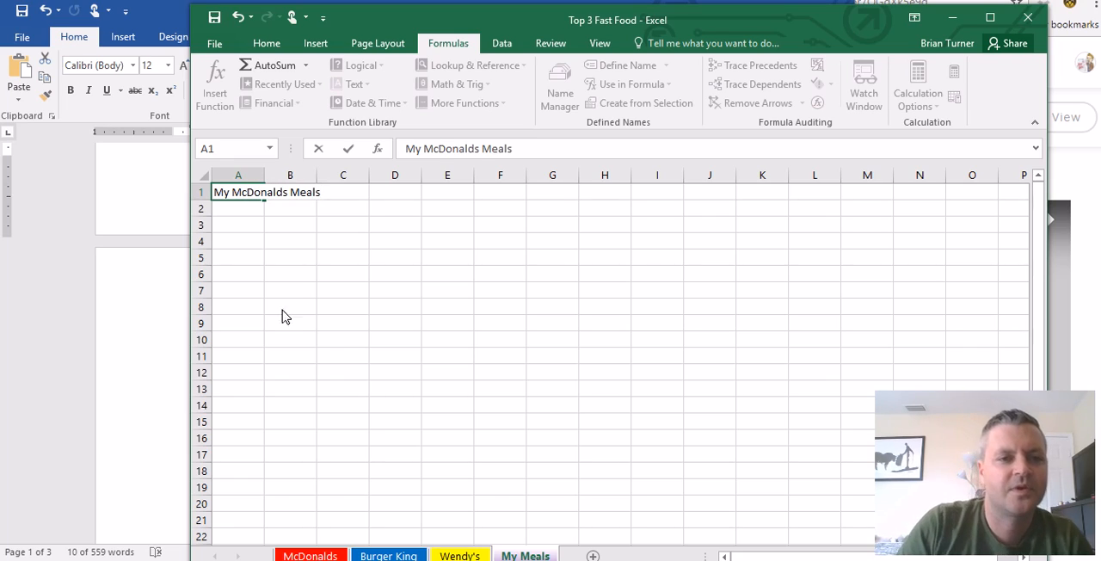
- Autofit column A on the My Meals sheet to its heading text and select cell A2
click(290, 175)
double_click(264, 175)
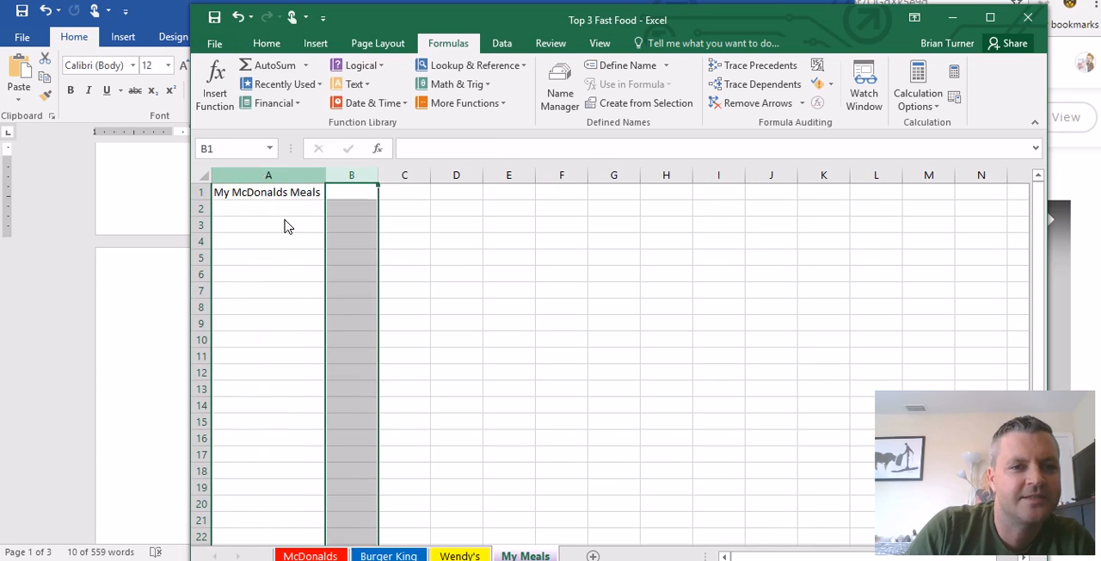
click(296, 329)
click(308, 209)
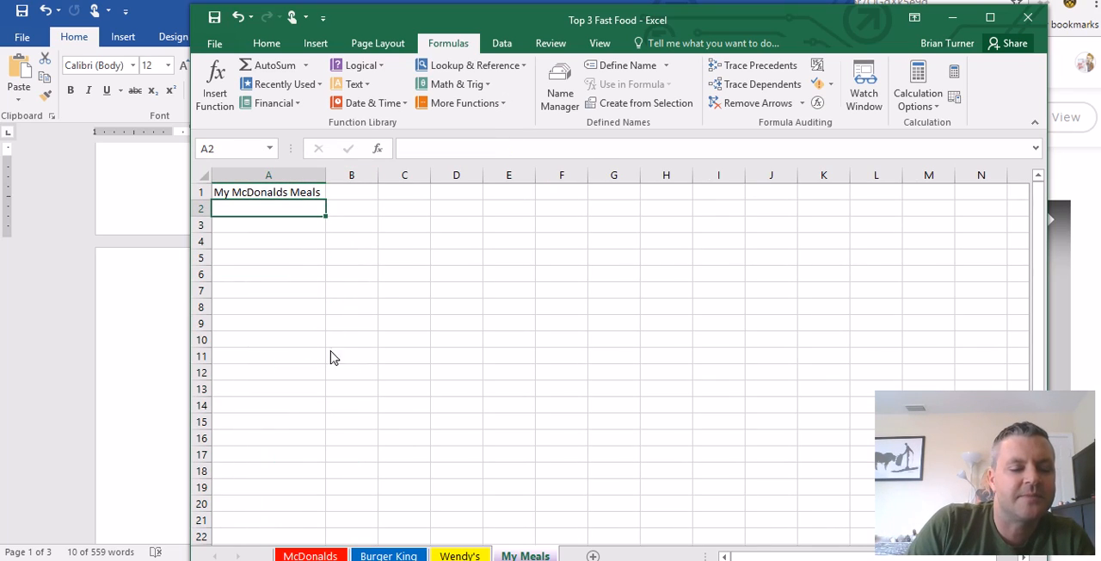
- Check the headings in the Word directions and enter Calories, Total Fat and Carbs in B1:D1 of the Excel My Meals sheet
click(148, 401)
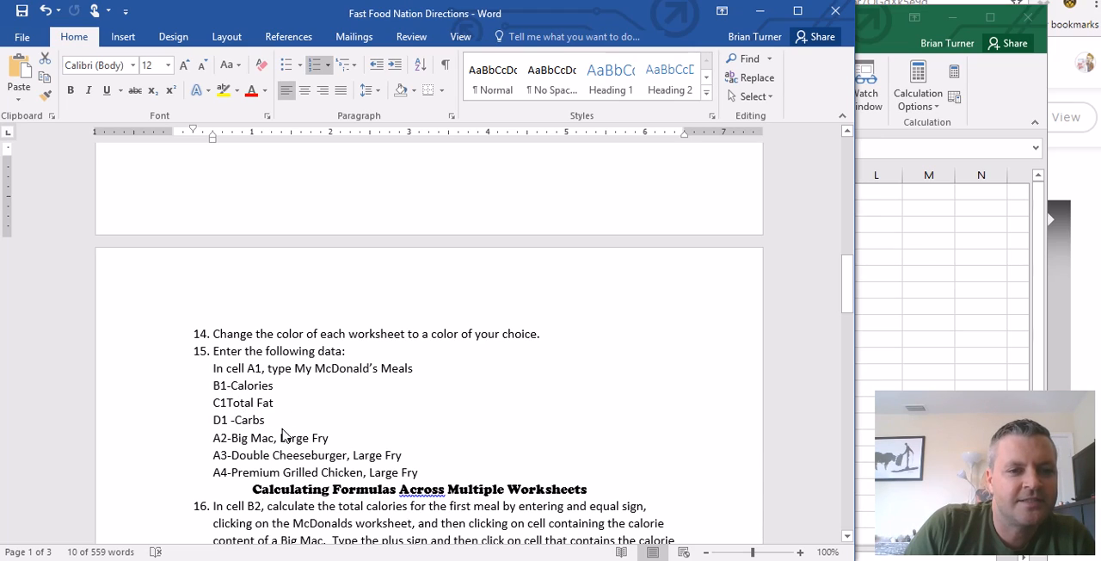
click(917, 371)
click(361, 199)
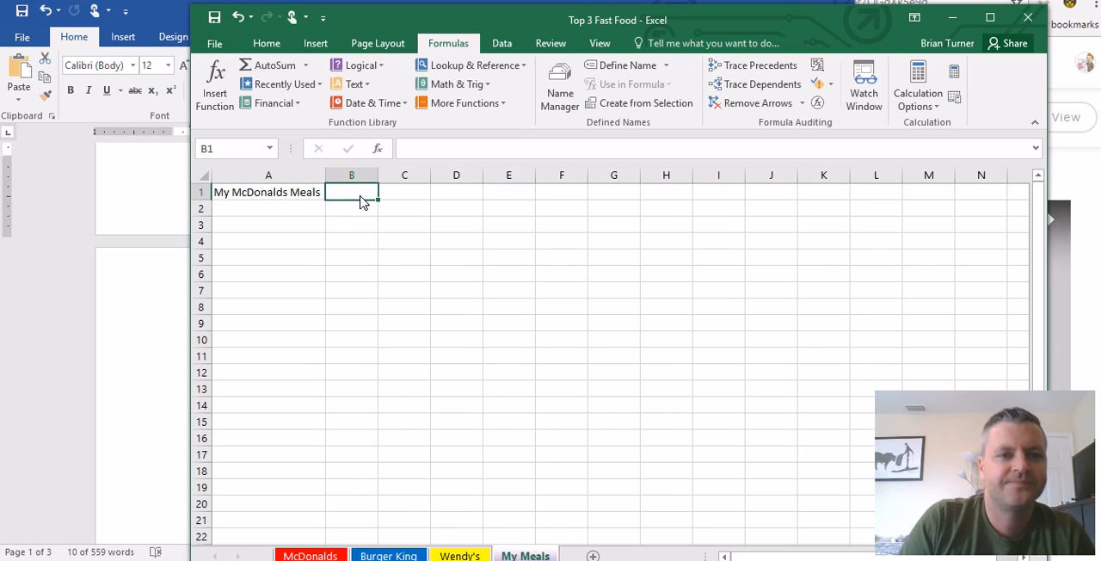
text(Calories)
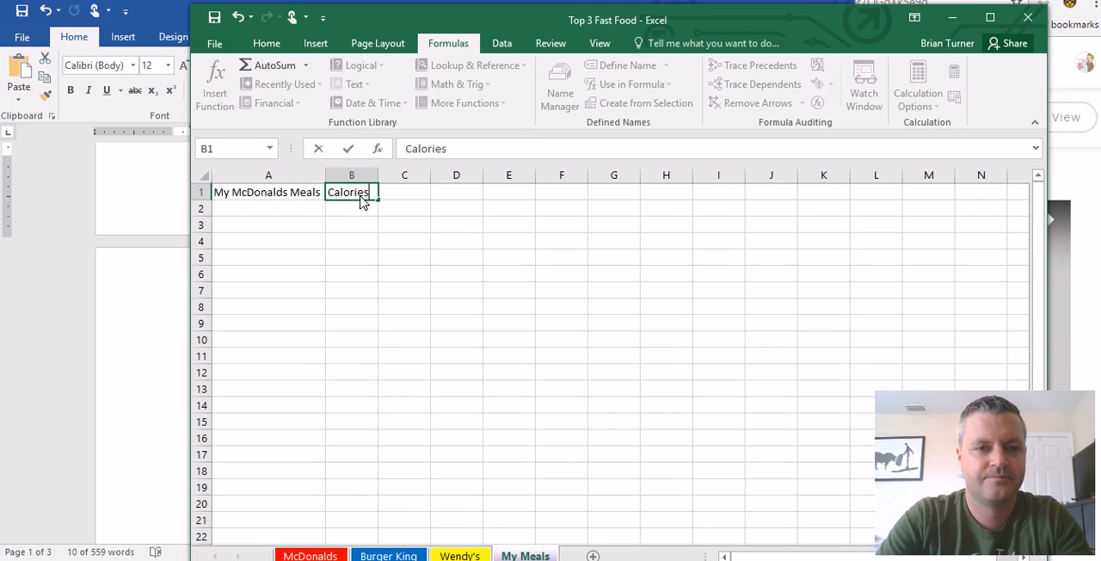
key(Tab)
text(Total Fat)
key(Tab)
text(Cards)
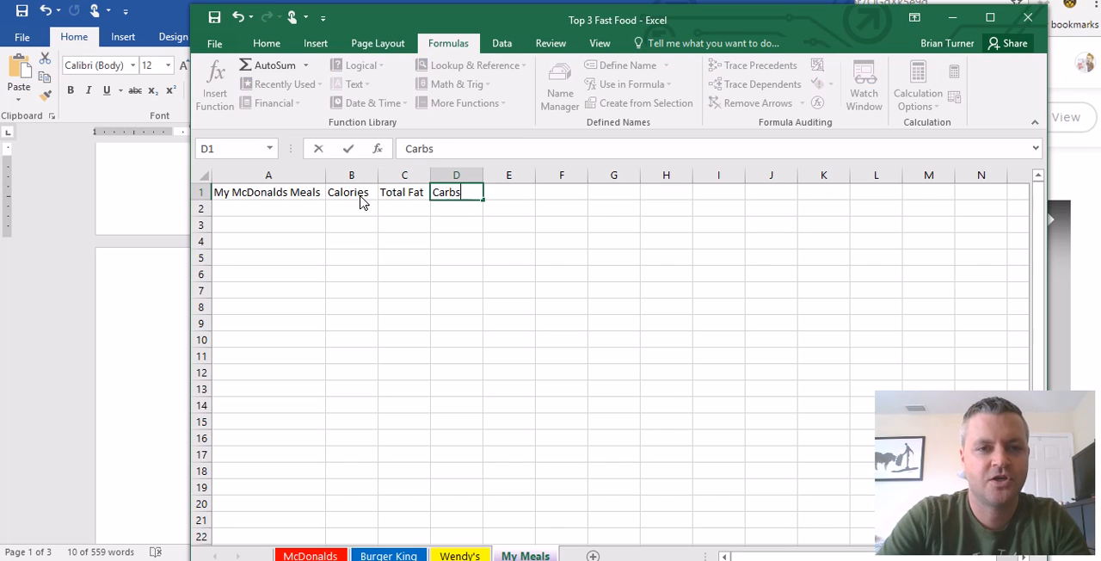
key(Return)
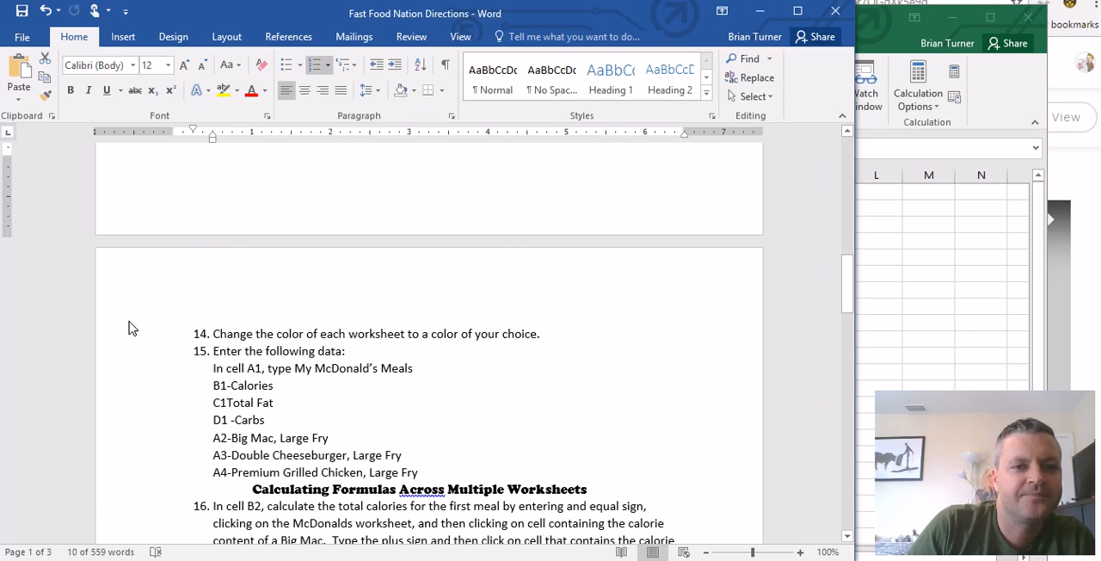
- Copy Big Mac, Large Fry from step 15 of the Word directions into cell A2 of the Excel My Meals sheet
click(163, 325)
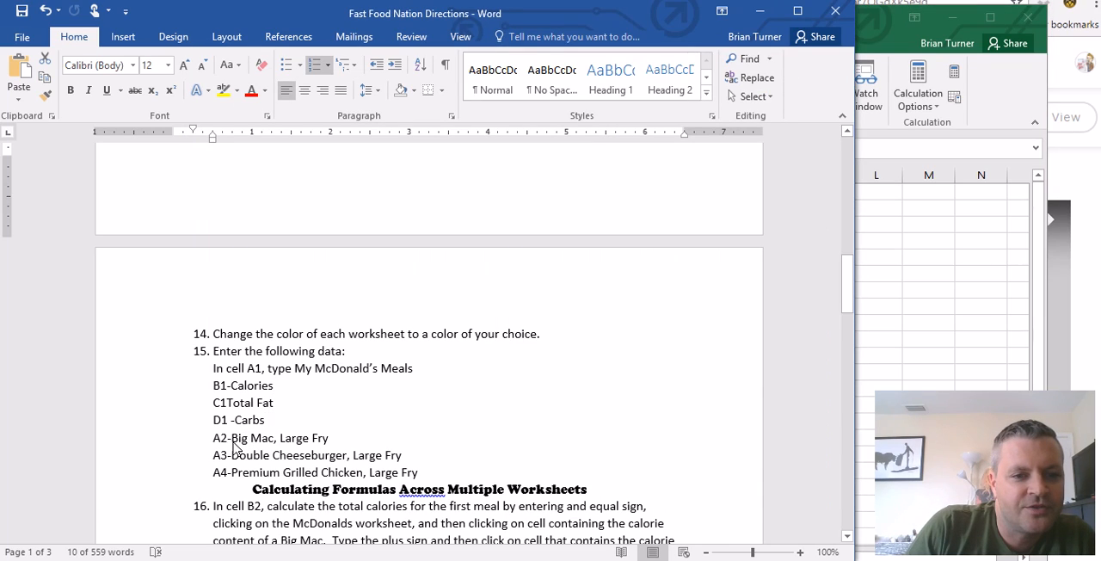
scroll(314, 423, down, 1)
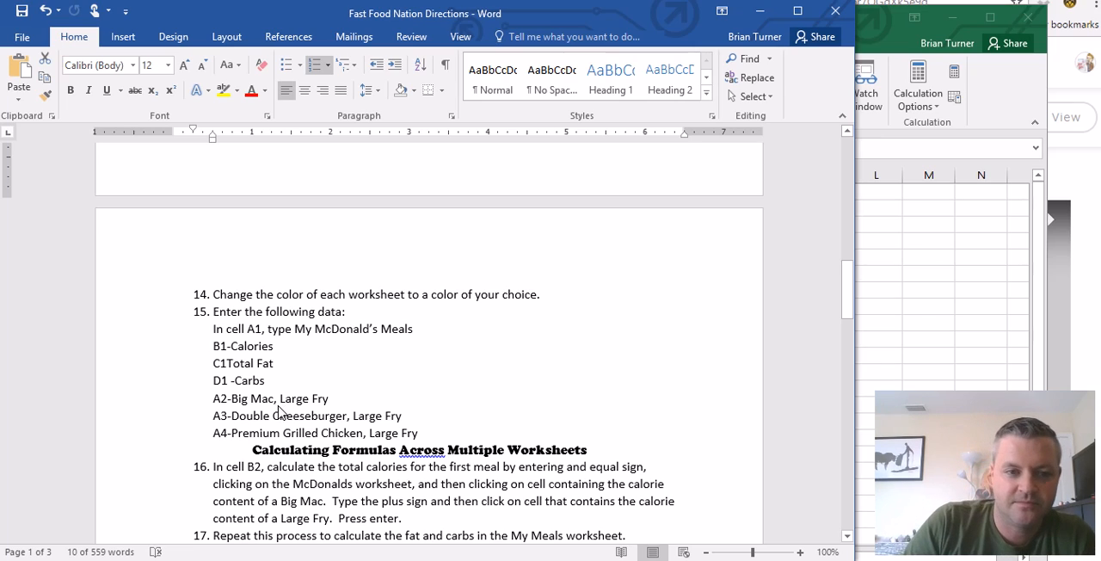
click(232, 404)
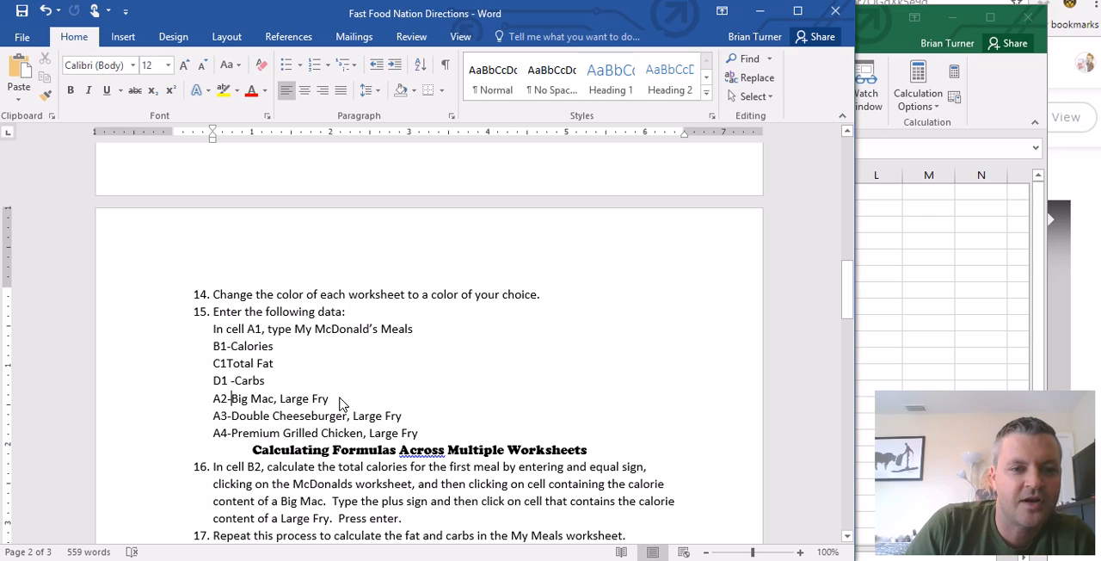
scroll(344, 403, down, 1)
scroll(343, 403, down, 1)
drag(330, 361, 251, 369)
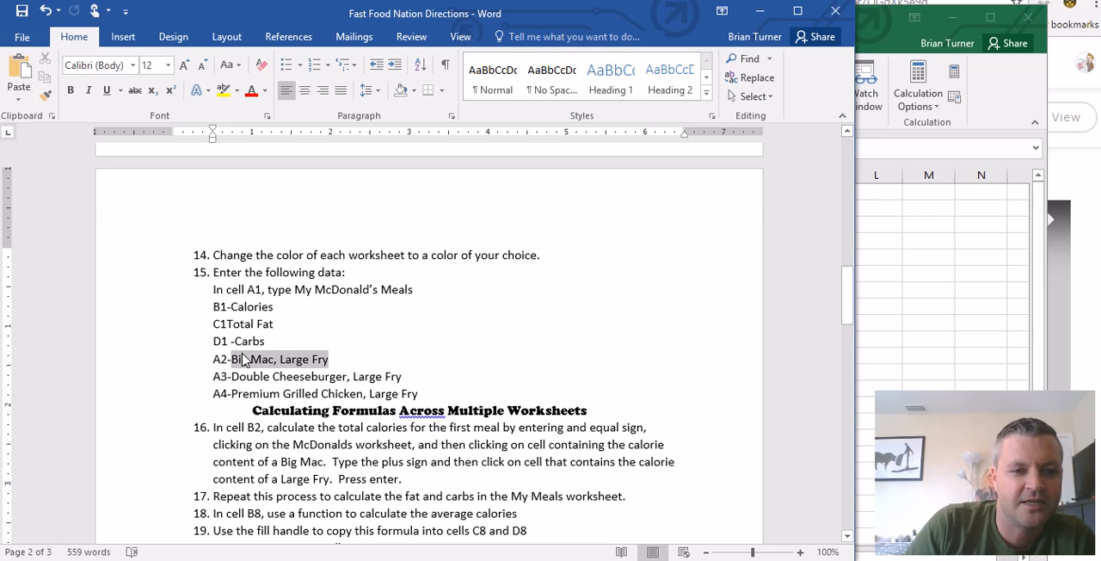
right_click(250, 368)
click(297, 169)
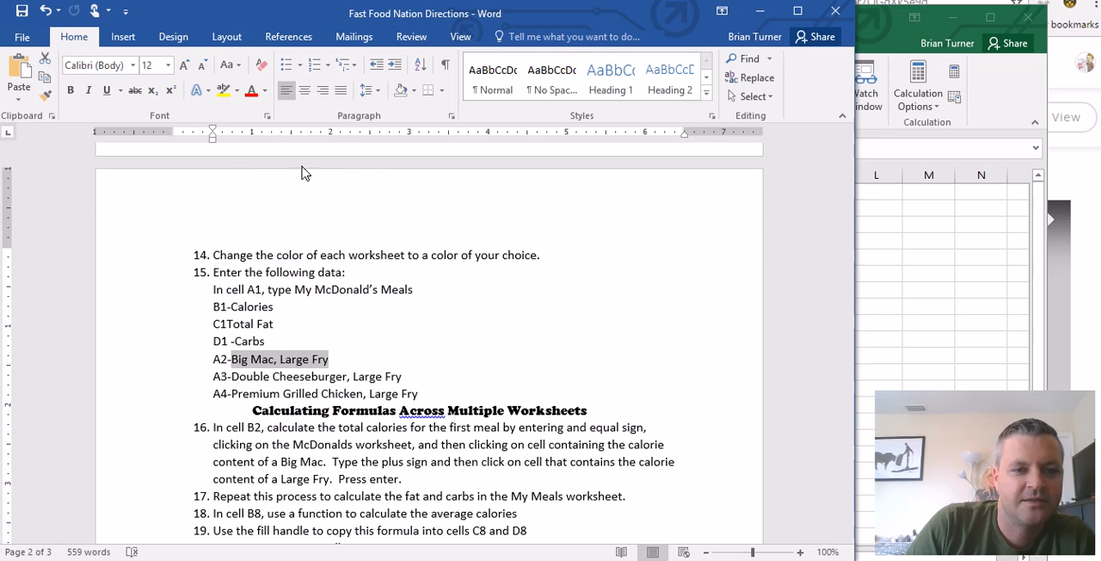
click(958, 334)
click(287, 212)
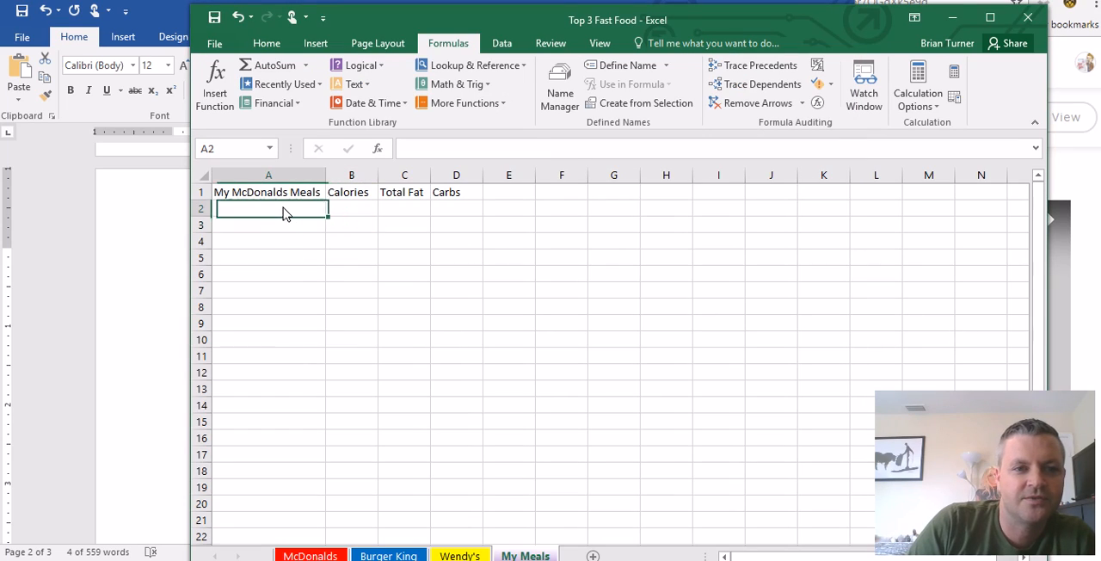
key(ctrl+v)
- Copy Double Cheeseburger, Large Fry from the Word directions into cell A3 of the Excel My Meals sheet
click(185, 324)
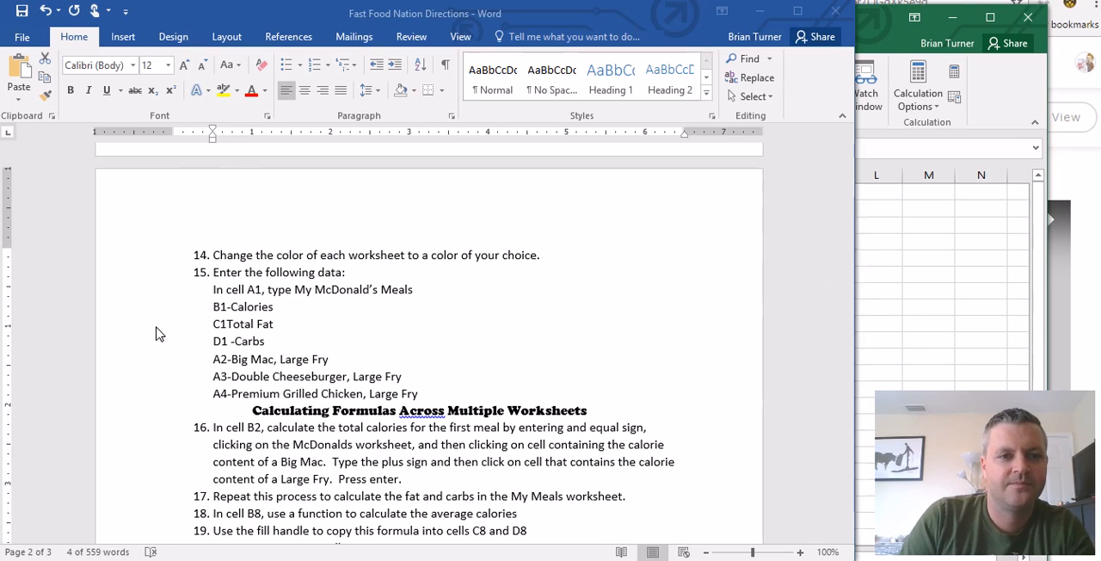
drag(407, 379, 232, 379)
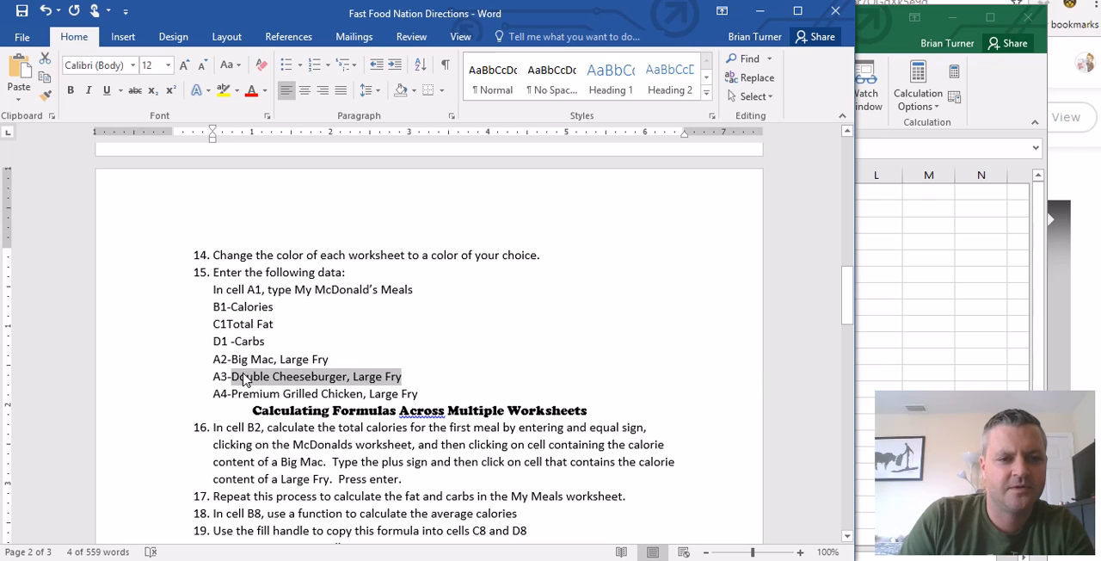
click(902, 309)
click(229, 229)
key(ctrl+v)
- Copy Premium Grilled Chicken, Large Fry from the Word directions into cell A4 of the Excel My Meals sheet and autofit column A
click(110, 364)
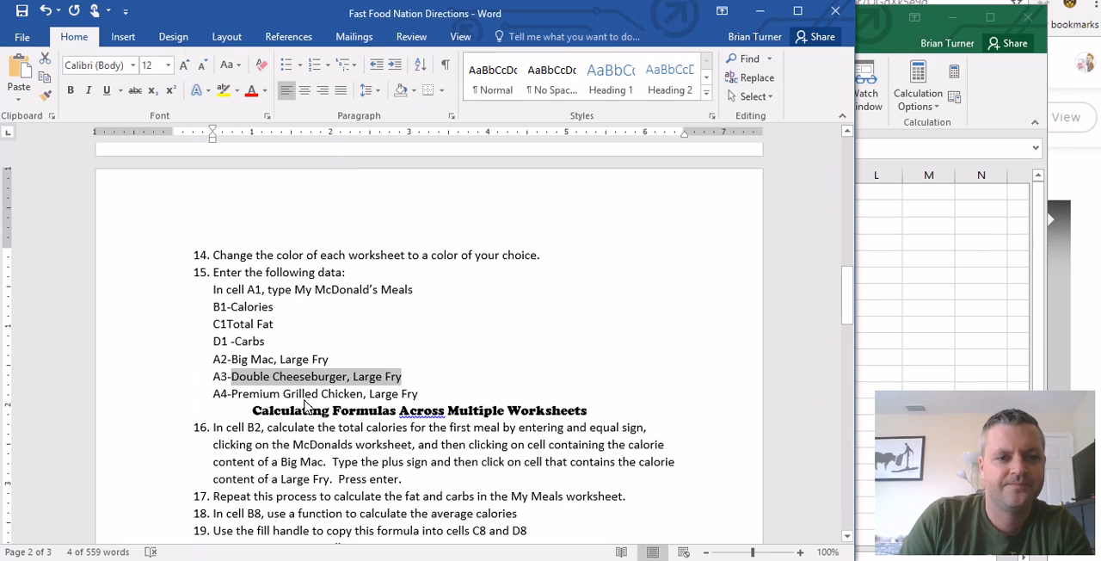
drag(428, 394, 232, 396)
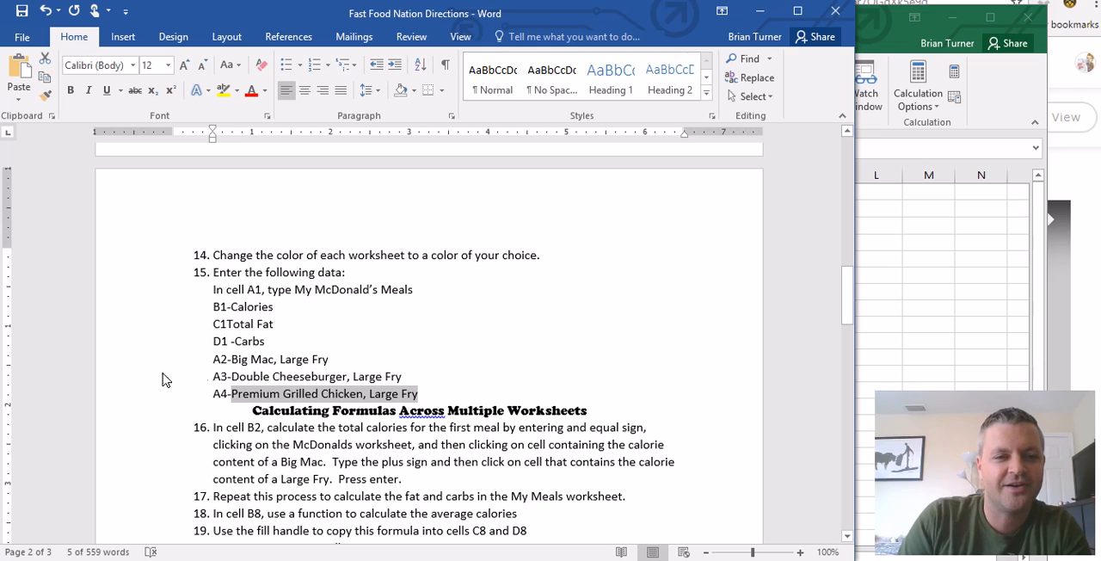
click(871, 332)
click(290, 247)
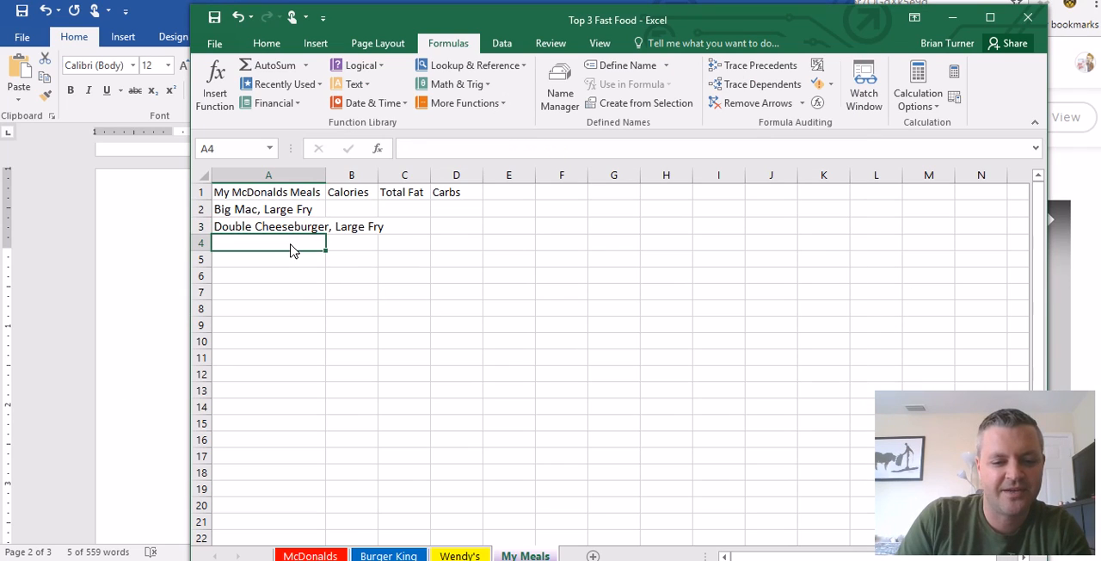
key(ctrl+v)
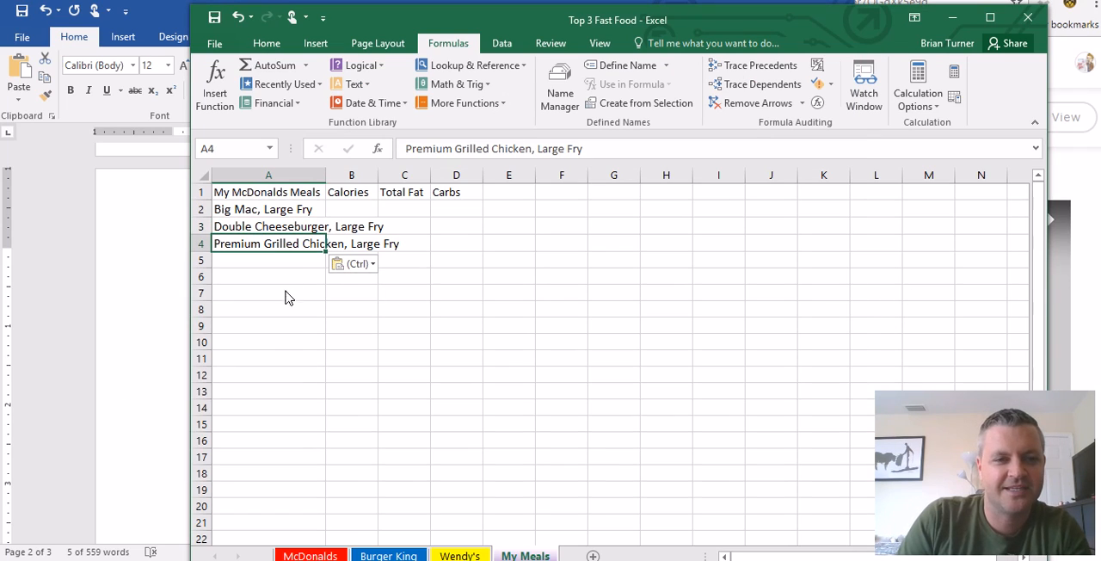
double_click(326, 178)
click(299, 194)
- Following step 16 of the Word directions, total the Big Mac and Large French Fries calories in Excel's My Meals cell B2 with =McDonalds!C9+McDonalds!C34
click(150, 335)
scroll(327, 398, down, 3)
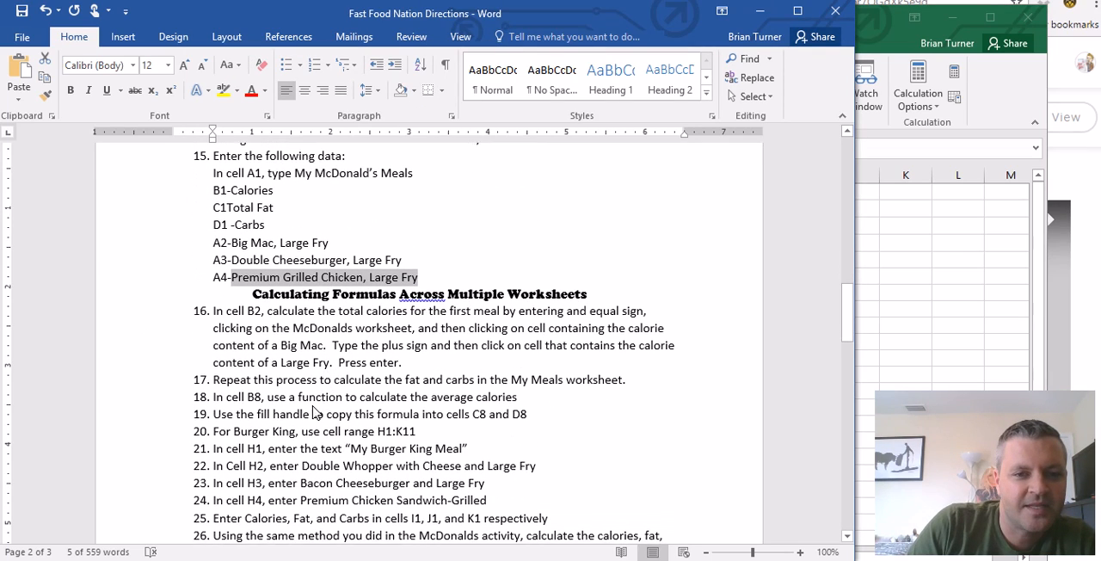
click(244, 320)
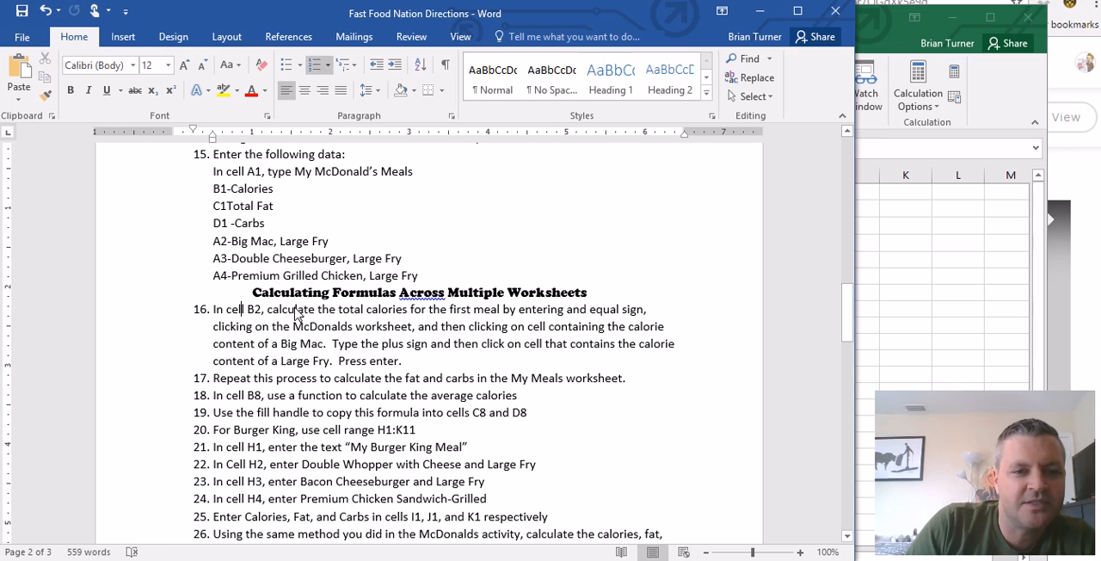
scroll(409, 323, down, 2)
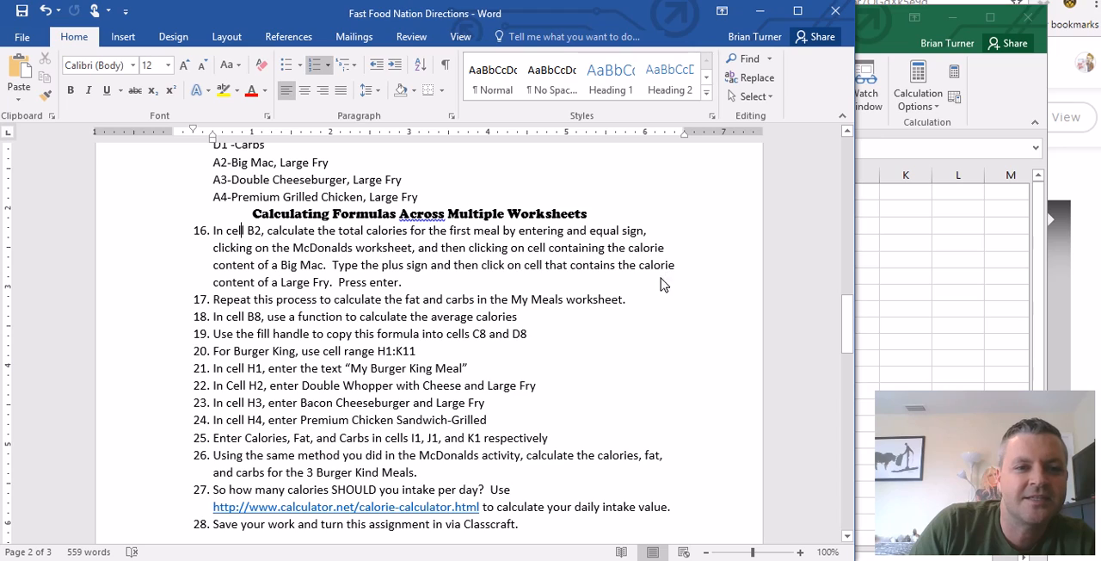
click(891, 311)
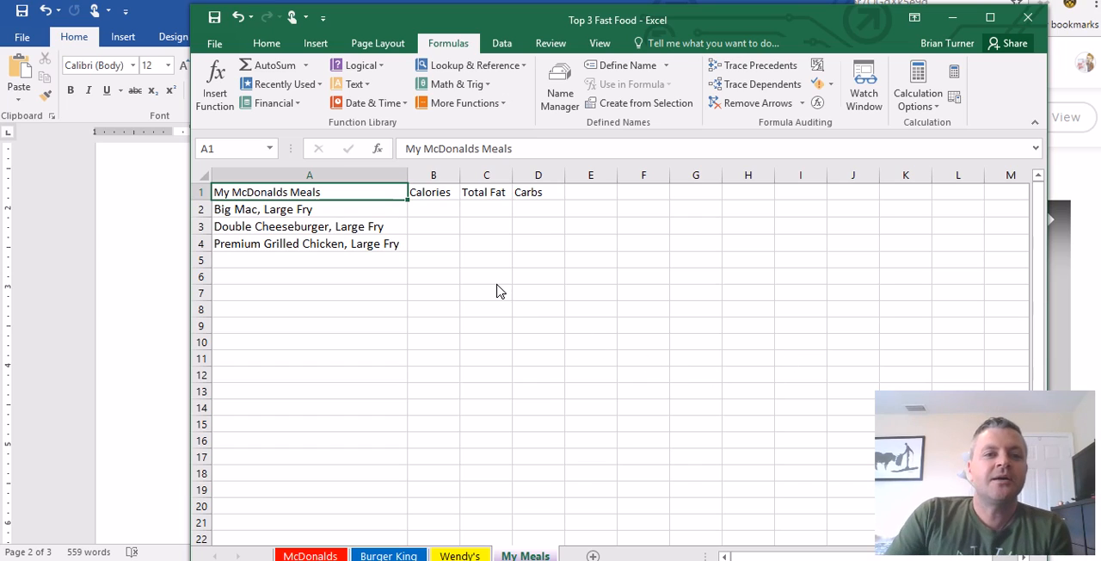
click(446, 213)
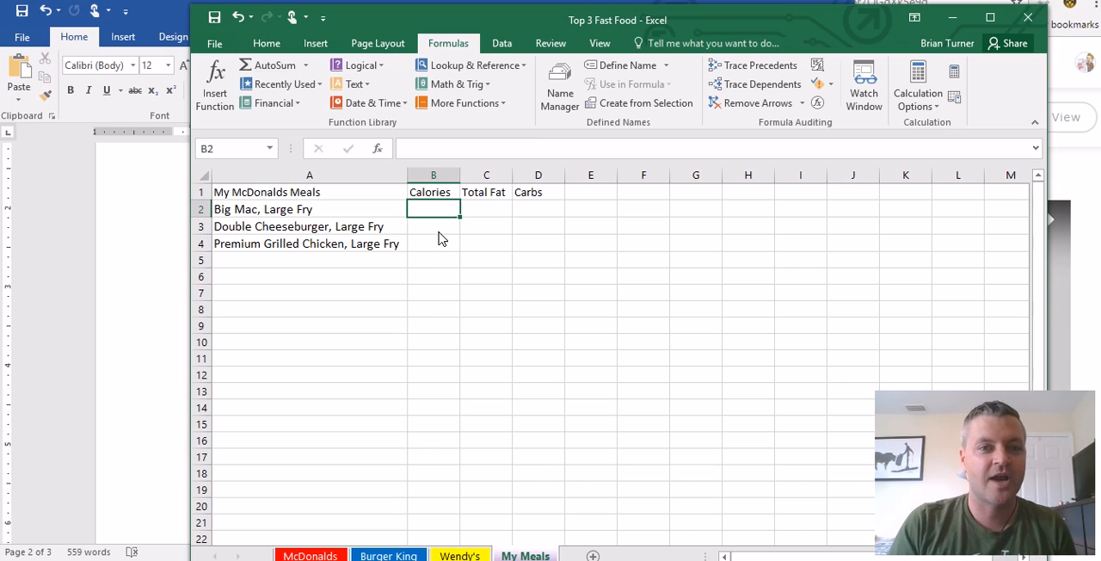
key(F2)
text(=)
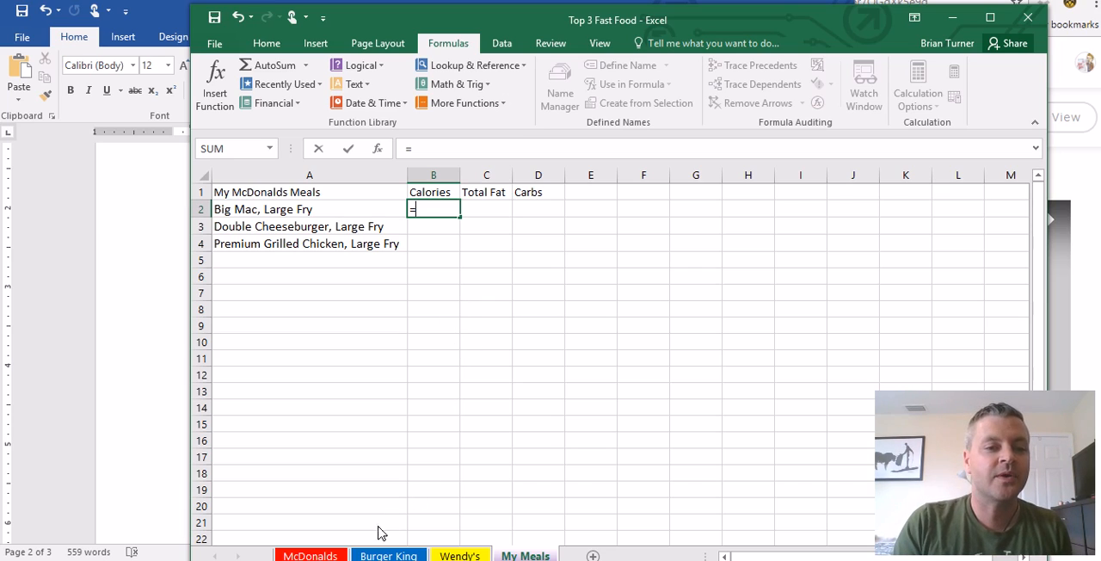
click(327, 556)
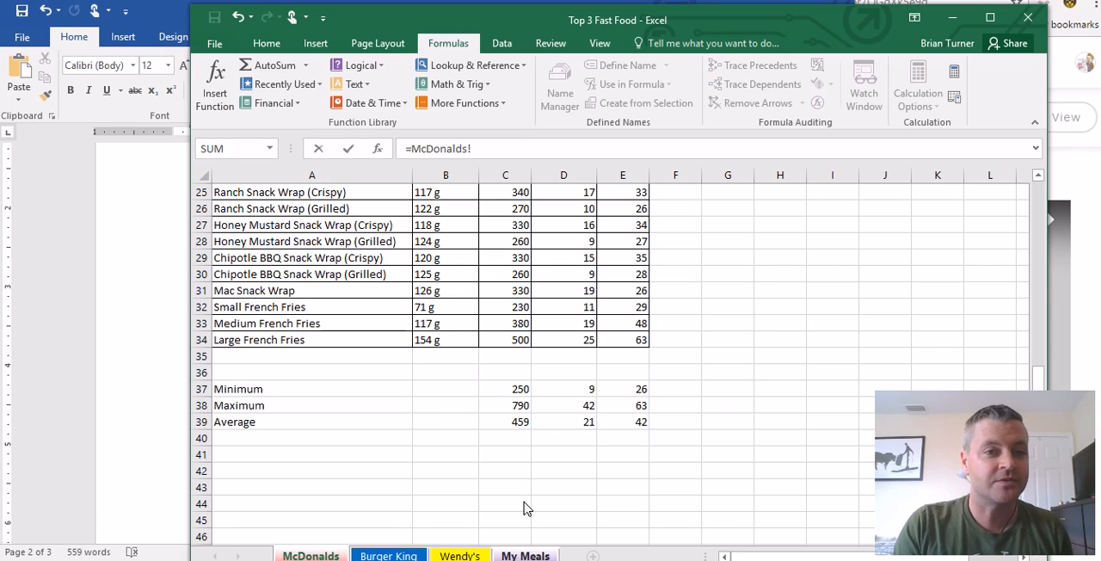
scroll(521, 420, up, 8)
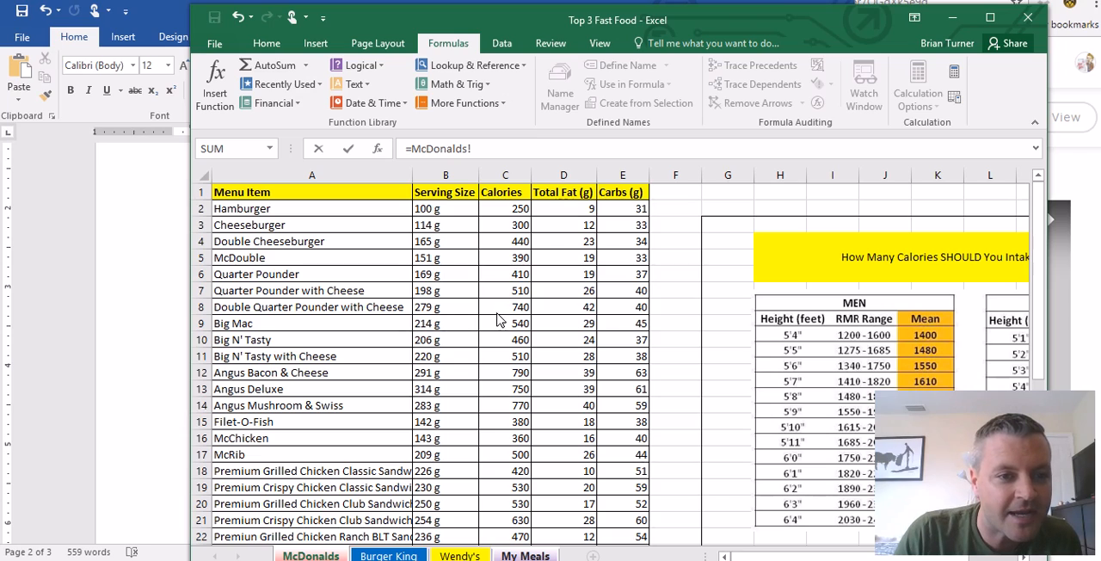
click(513, 329)
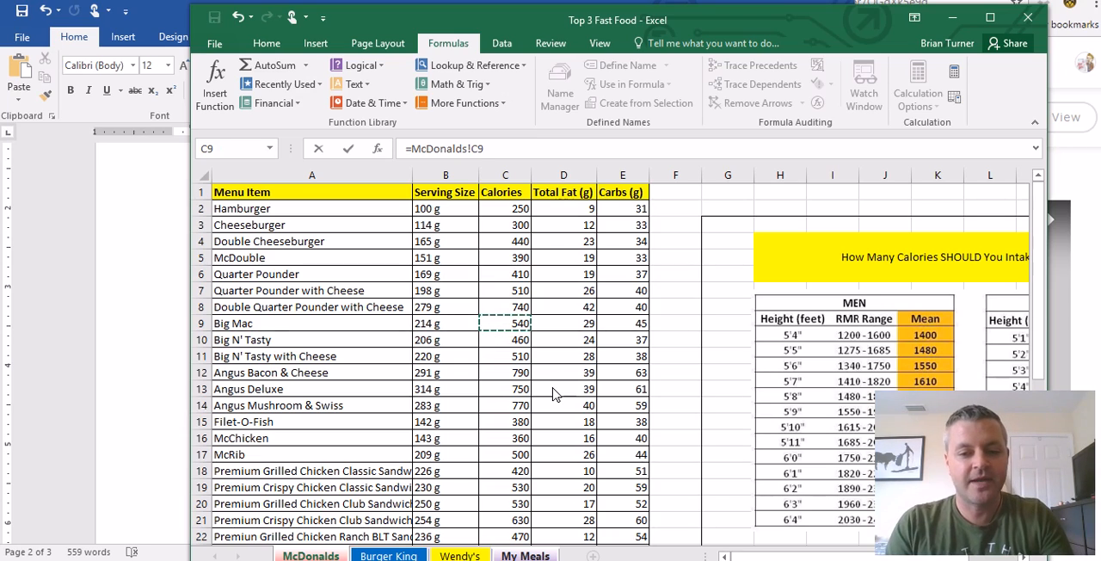
text(+)
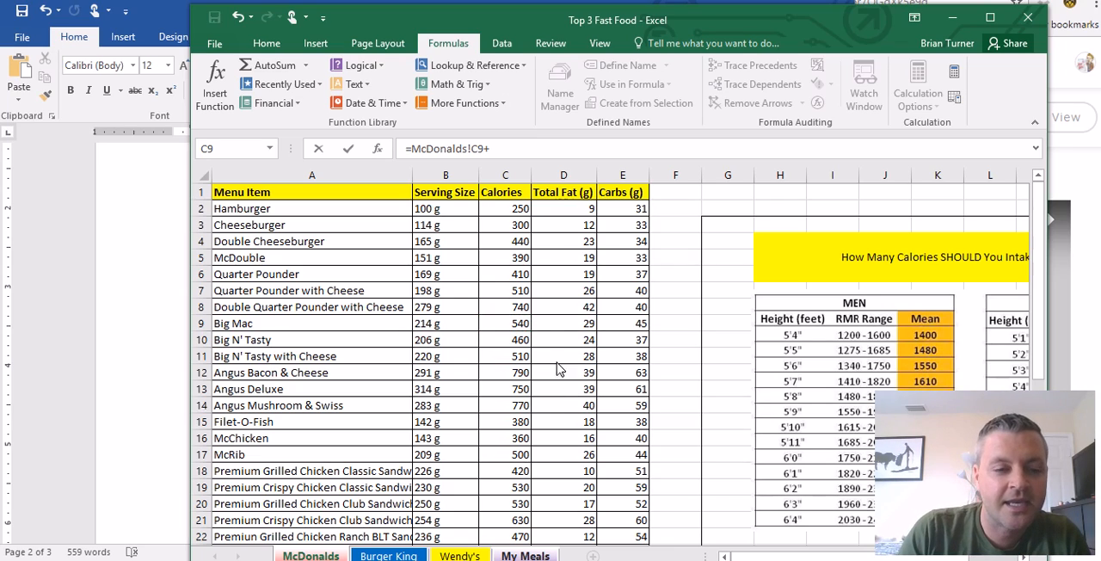
scroll(522, 363, down, 5)
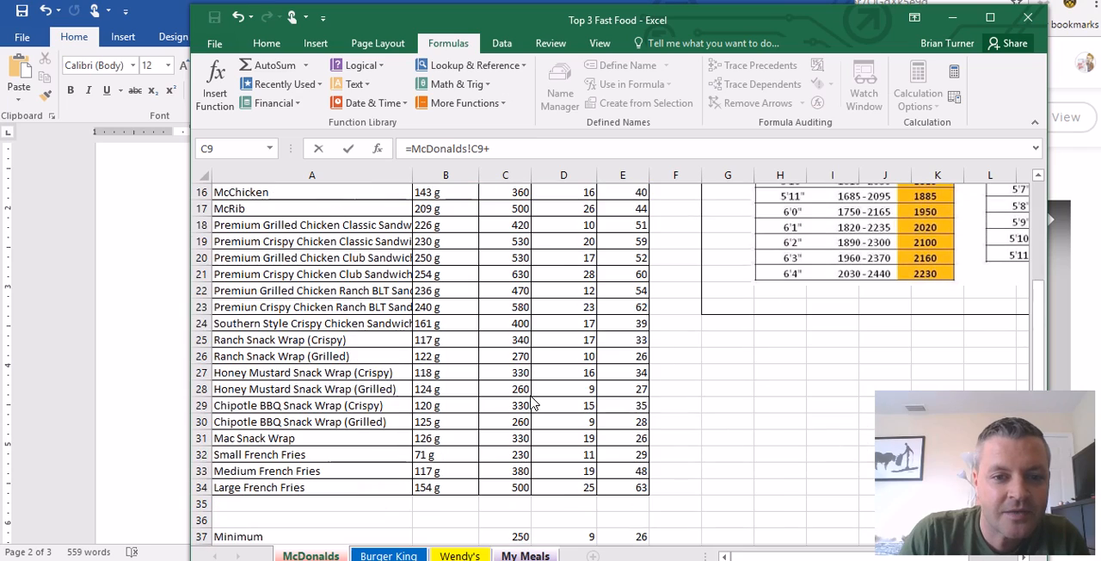
click(519, 490)
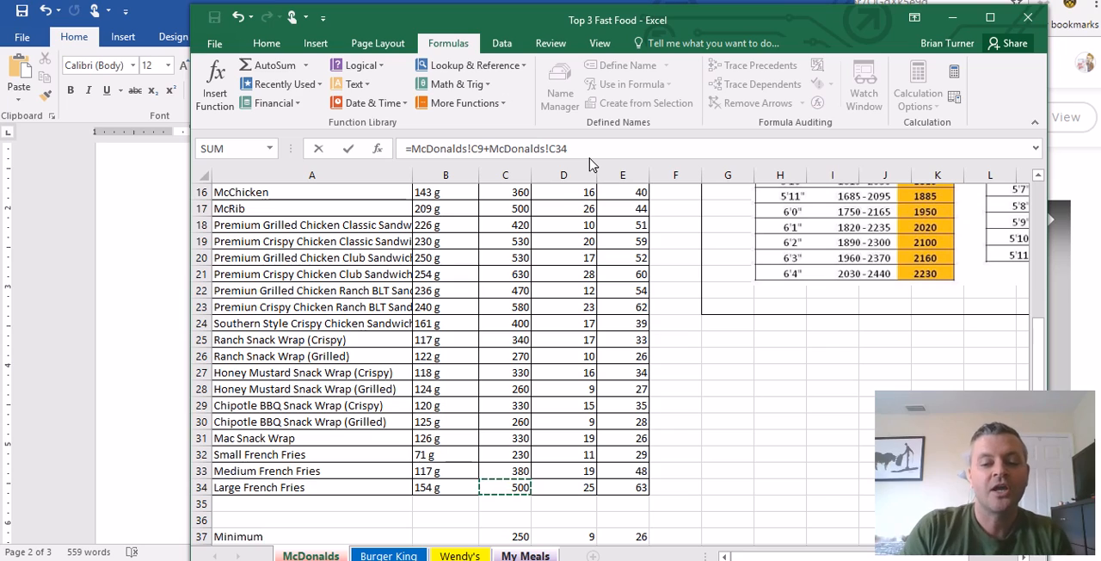
key(Return)
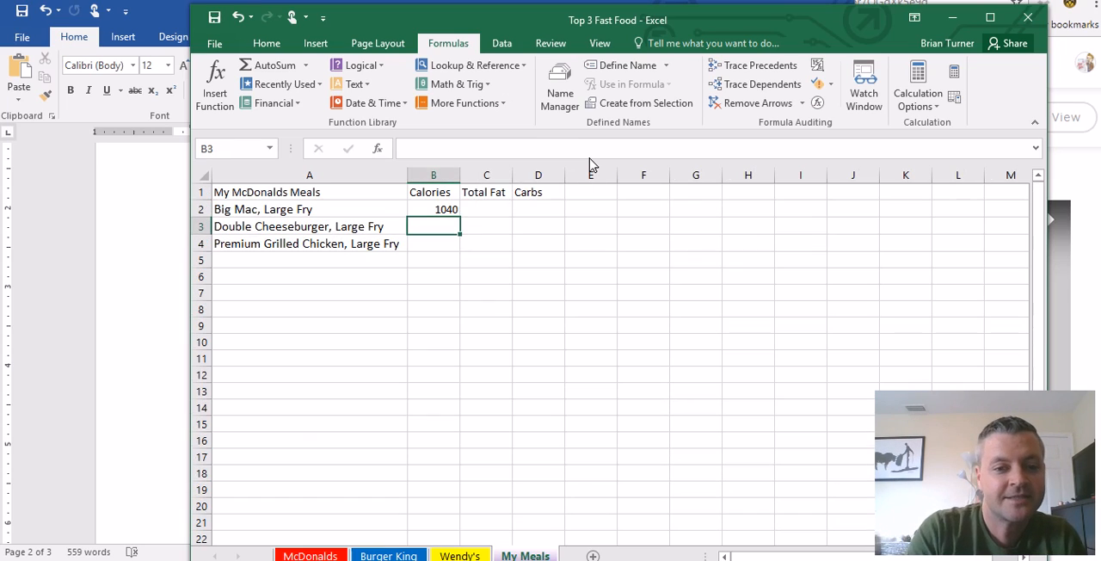
- Review the formula in B2 and examine the men's and women's calorie intake tables on the McDonalds sheet, returning to My Meals
click(441, 209)
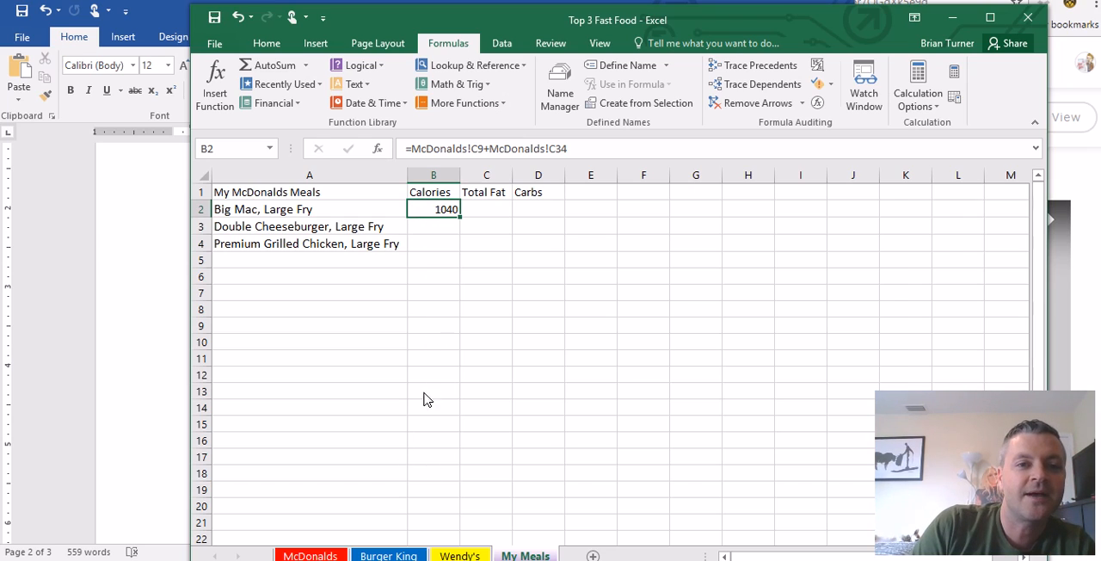
click(334, 555)
scroll(780, 555, up, 2)
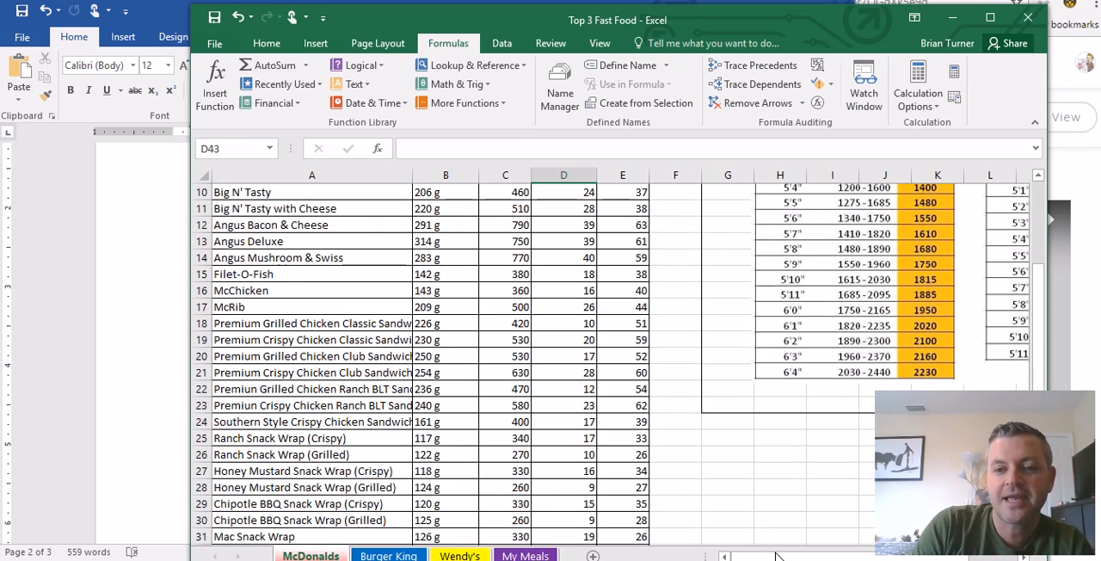
drag(783, 557, 808, 557)
scroll(663, 301, up, 1)
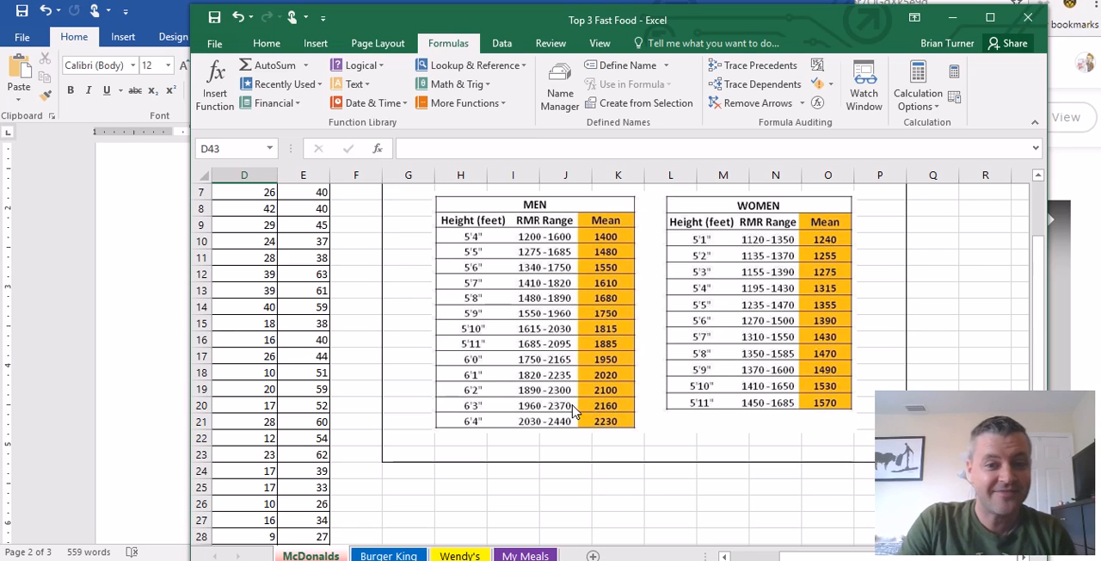
click(521, 555)
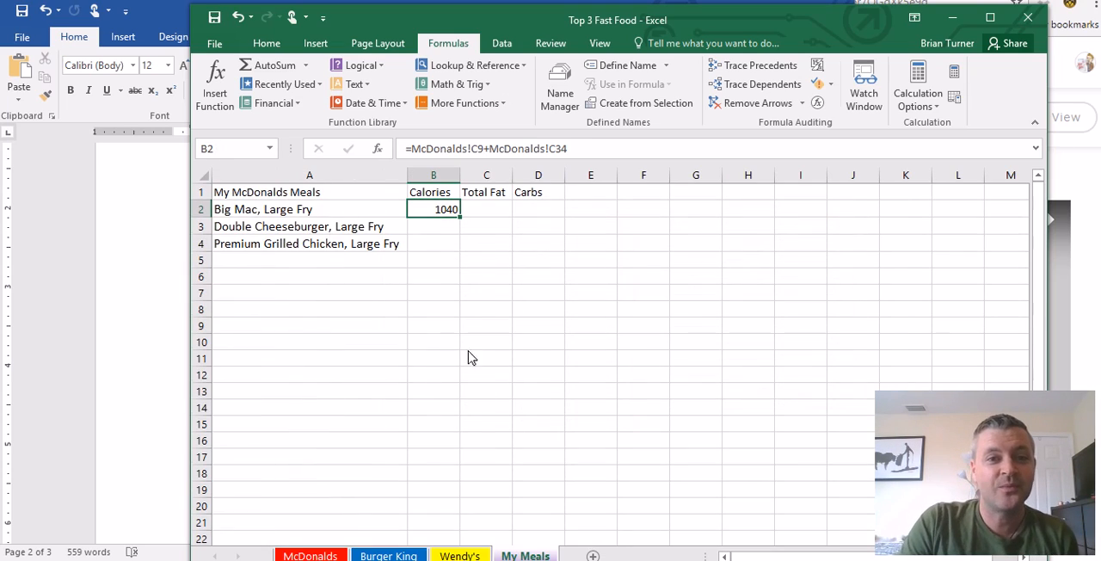
click(438, 230)
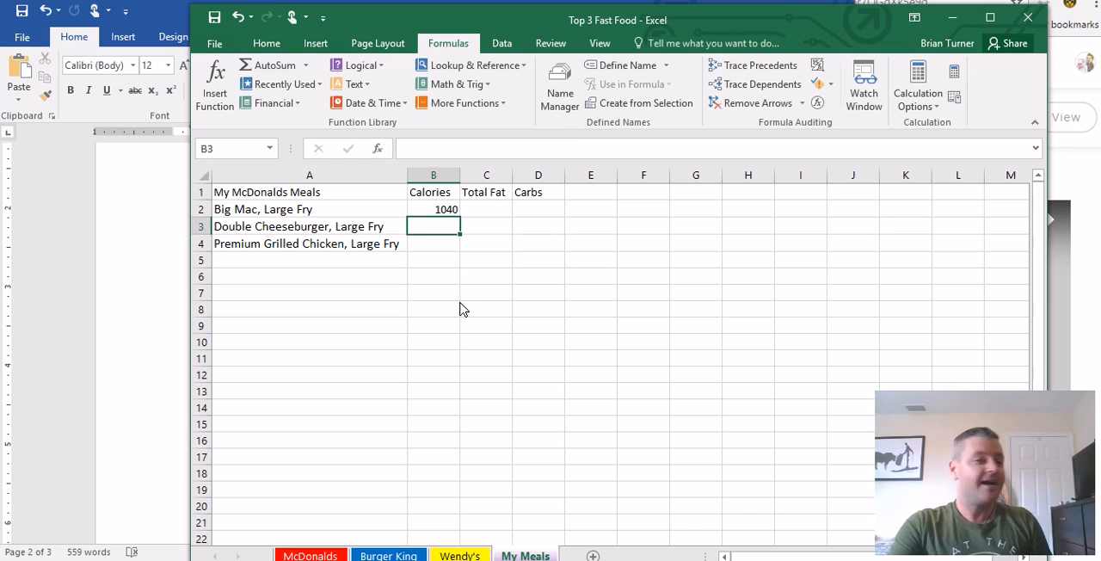
- Calculate the total fat of the Big Mac, Large Fry meal in cell C2 of My Meals with =McDonalds!D9+McDonalds!D34
click(484, 214)
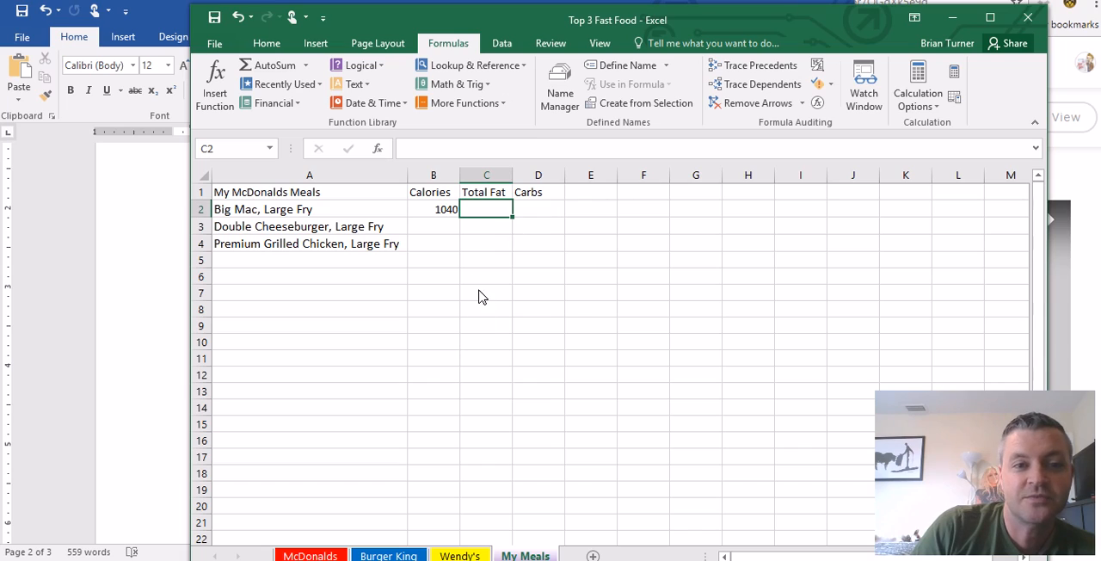
click(537, 211)
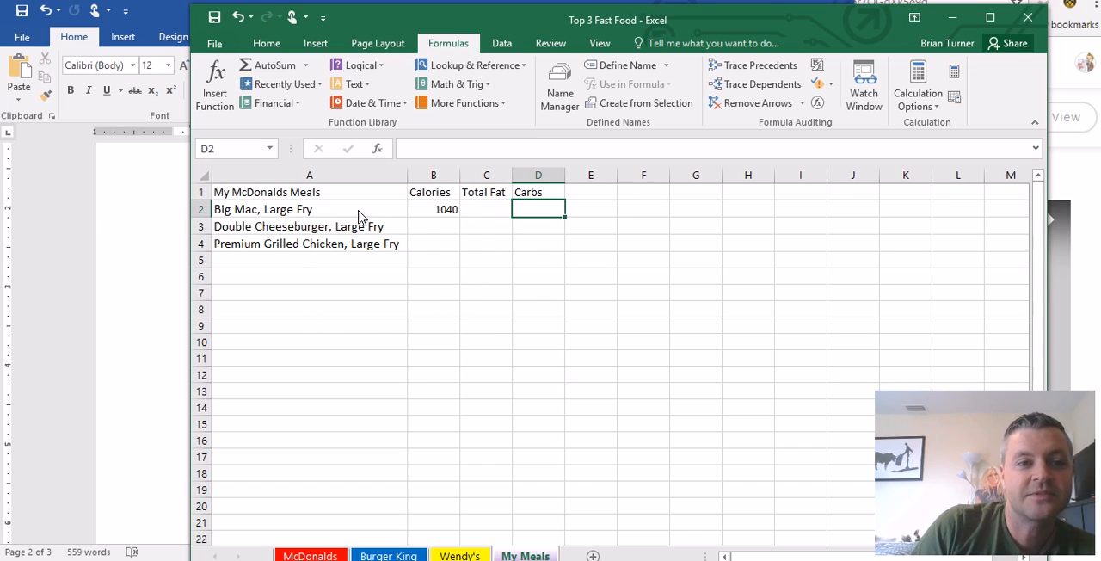
click(491, 217)
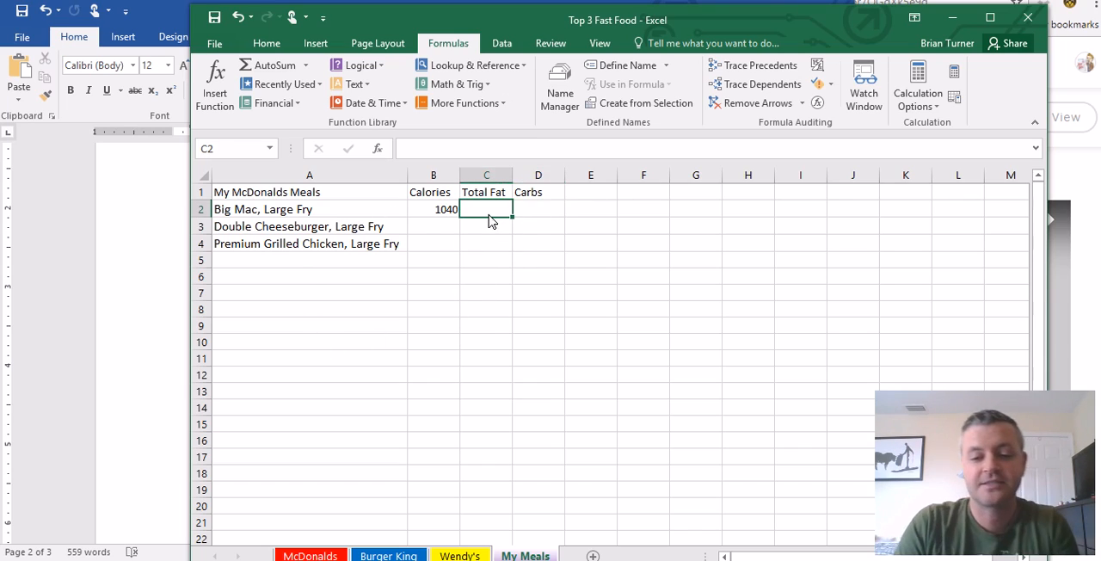
text(=)
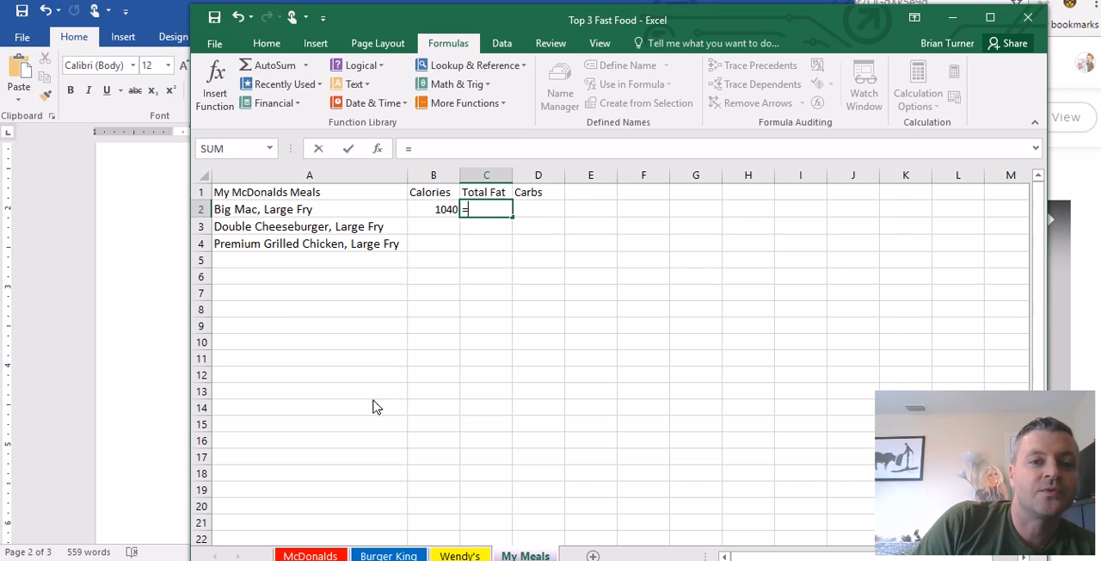
click(311, 556)
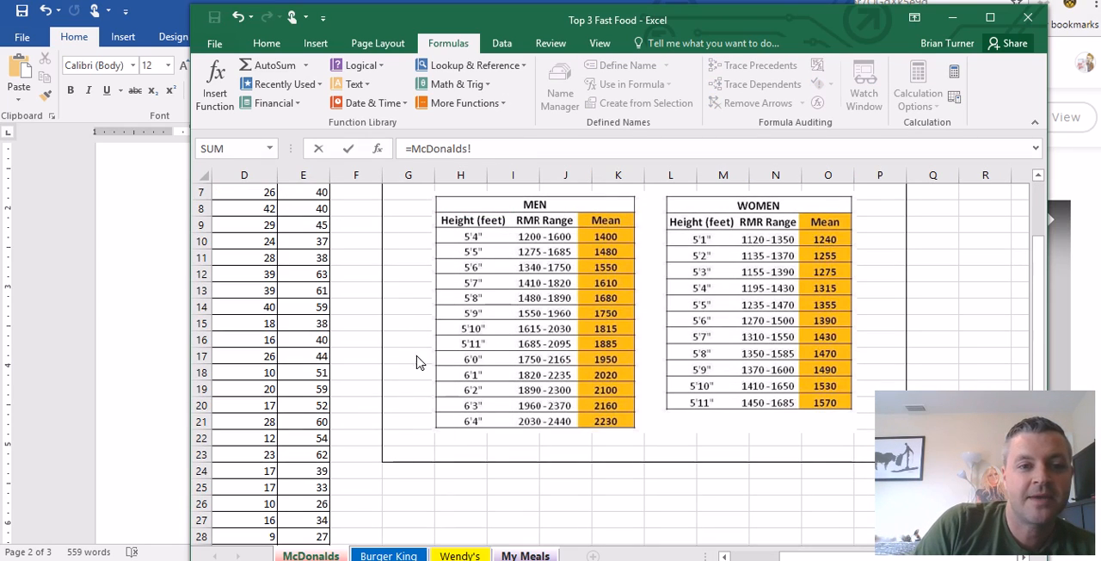
scroll(572, 516, left, 3)
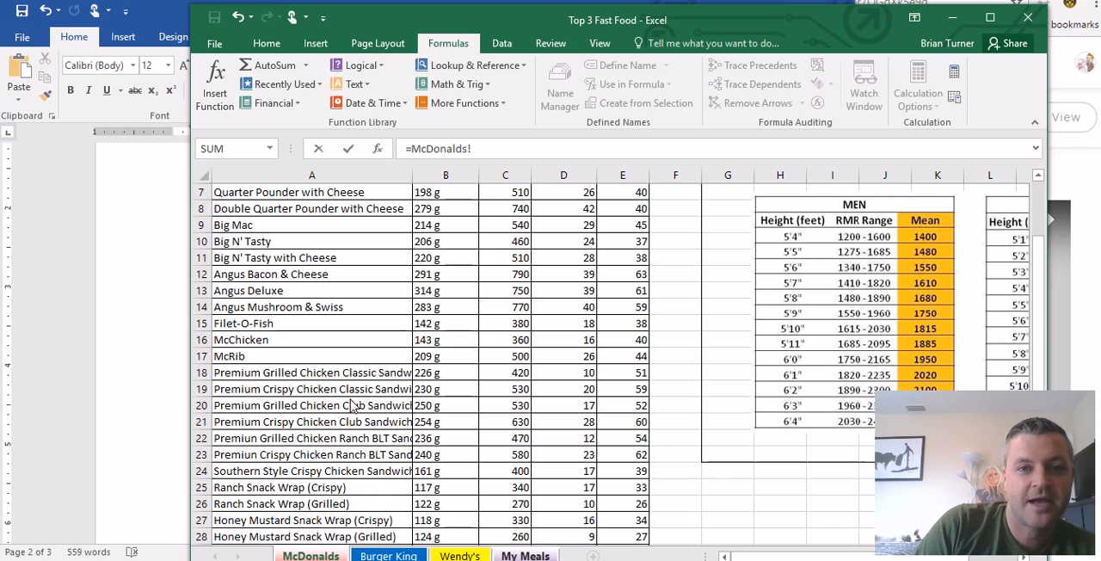
scroll(361, 404, up, 2)
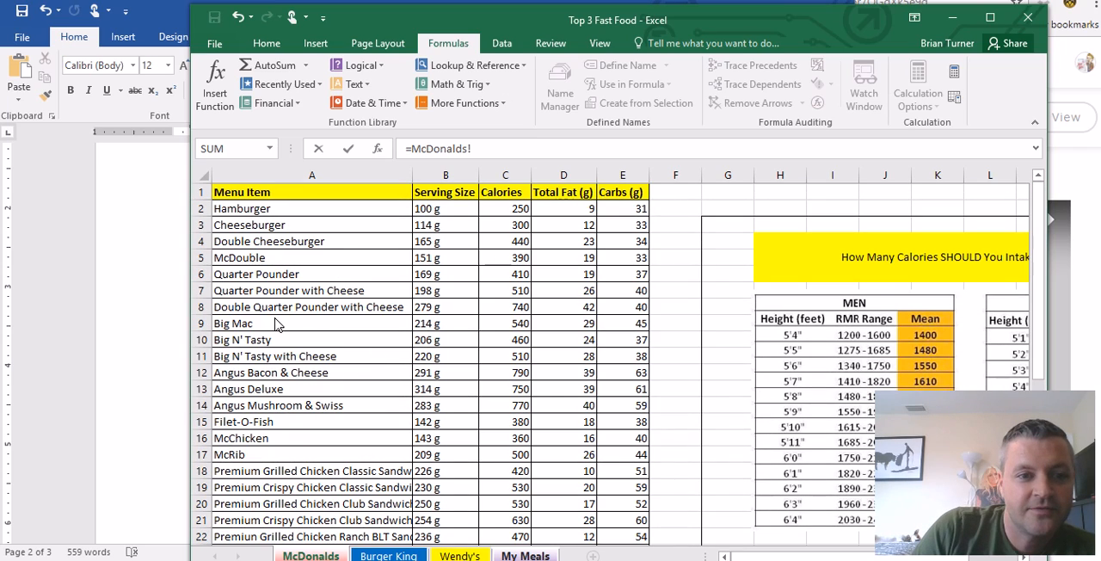
click(568, 325)
text(+)
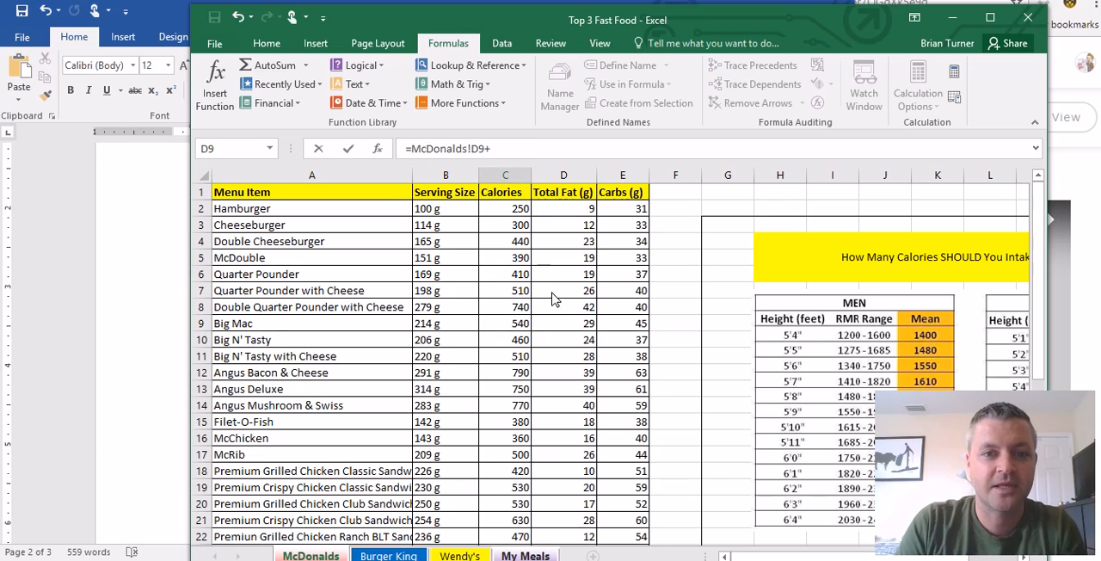
scroll(493, 382, down, 4)
scroll(495, 383, down, 3)
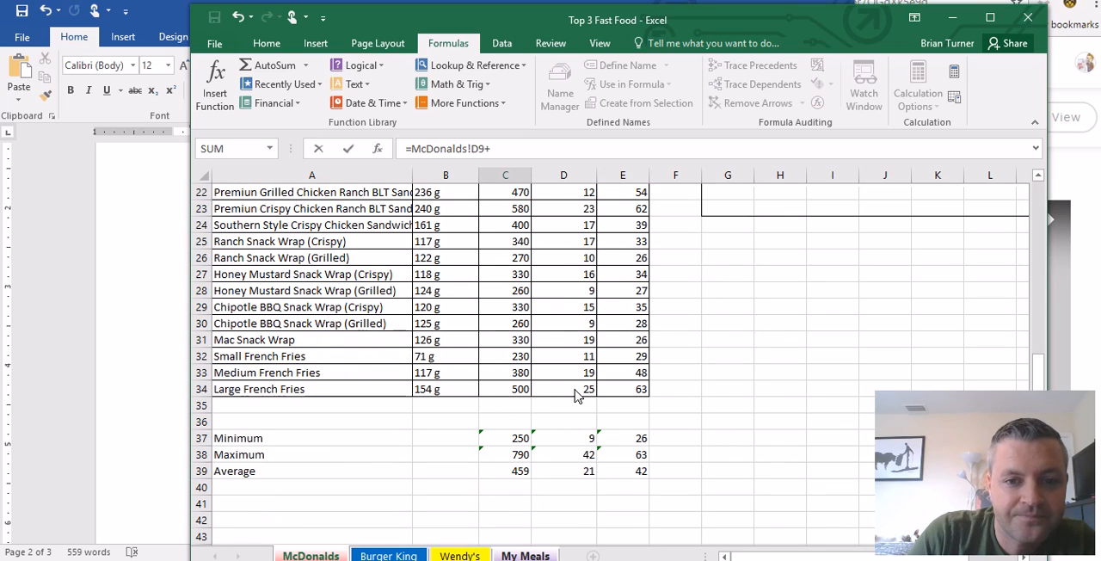
click(578, 394)
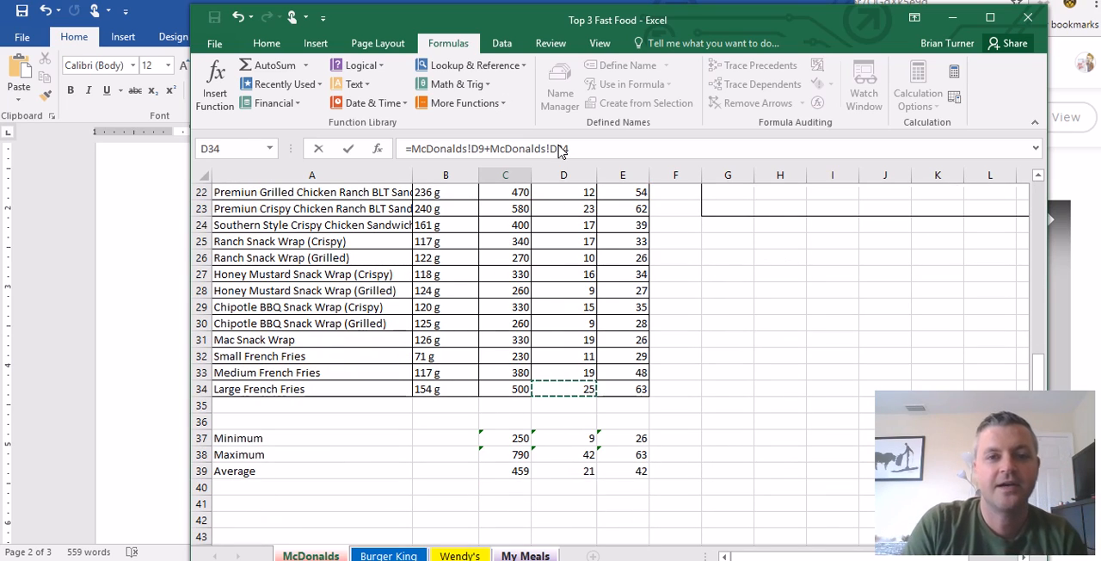
key(Return)
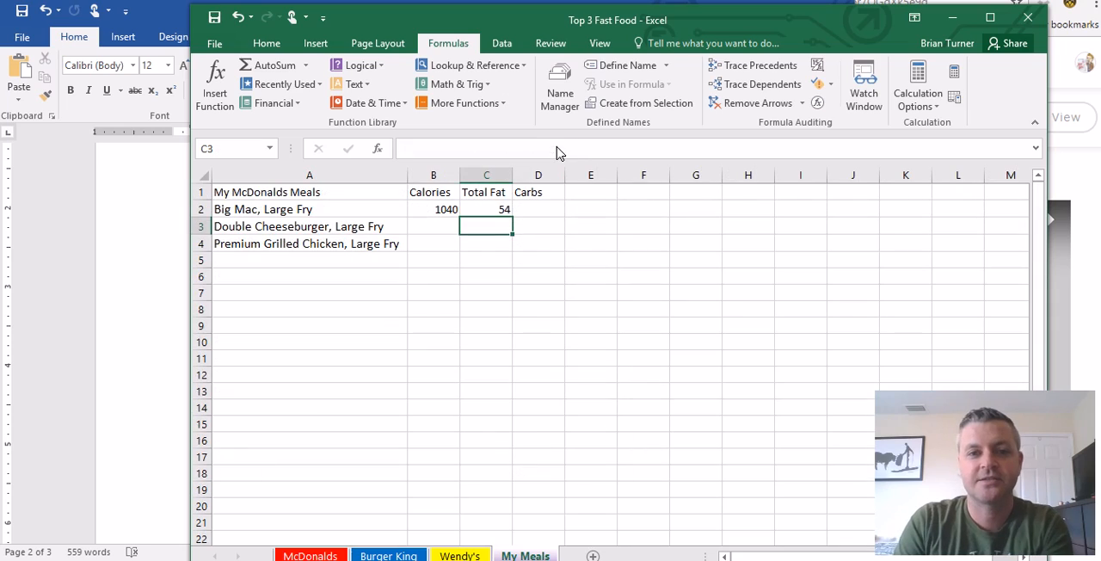
click(550, 209)
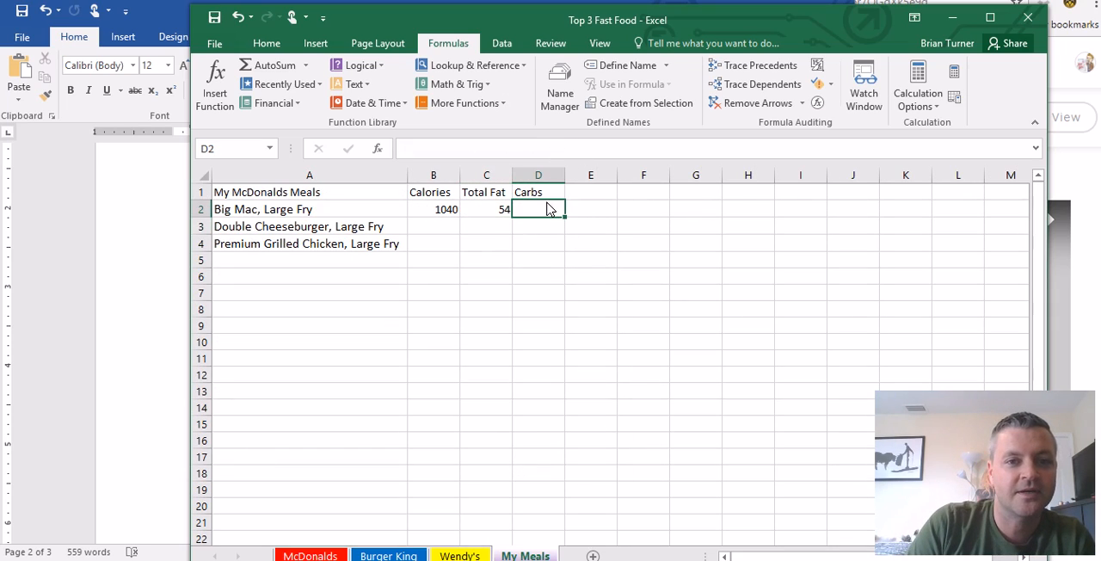
click(447, 228)
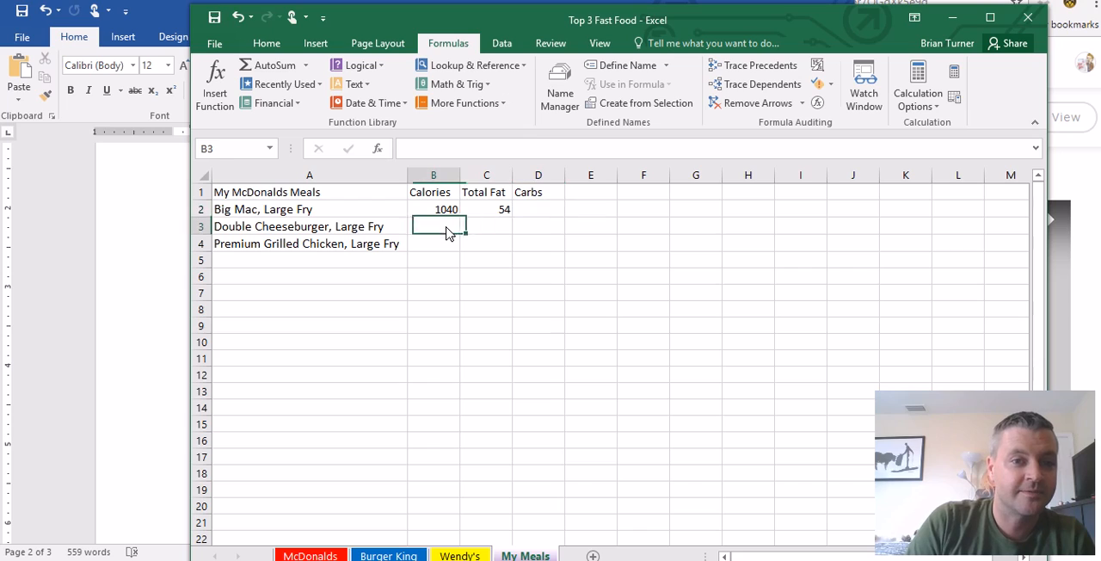
click(444, 245)
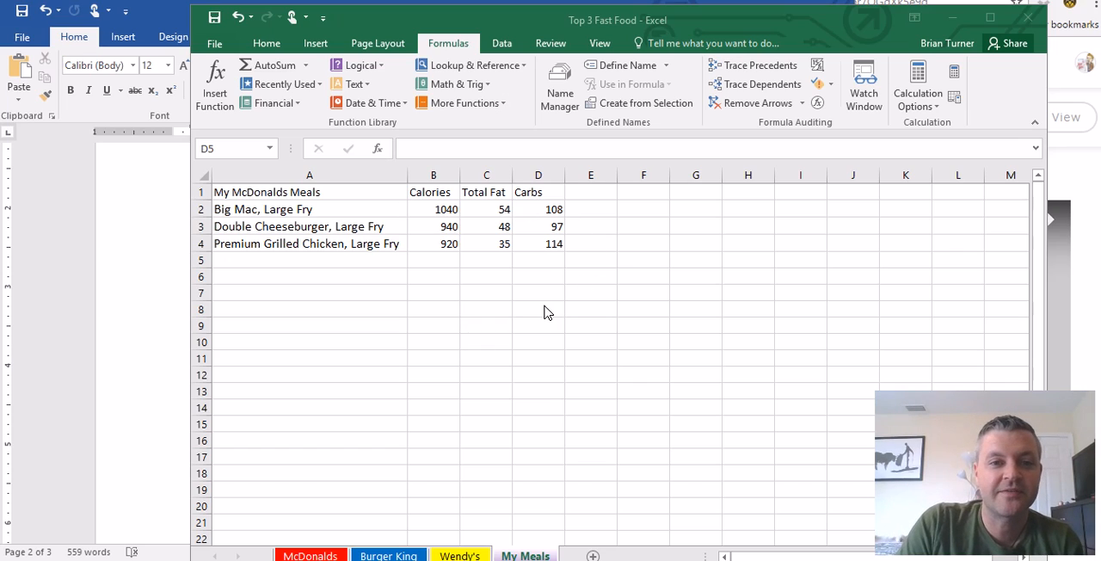
- Review the meal calorie formulas in B2 to B4 of My Meals and examine the calorie intake tables on the McDonalds sheet
click(443, 211)
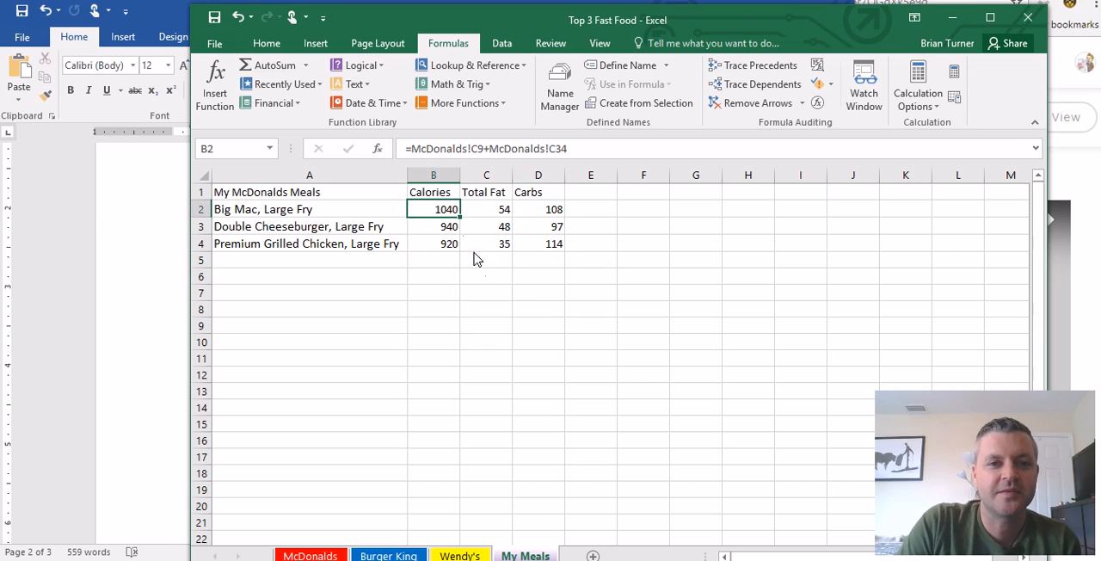
click(439, 228)
click(445, 246)
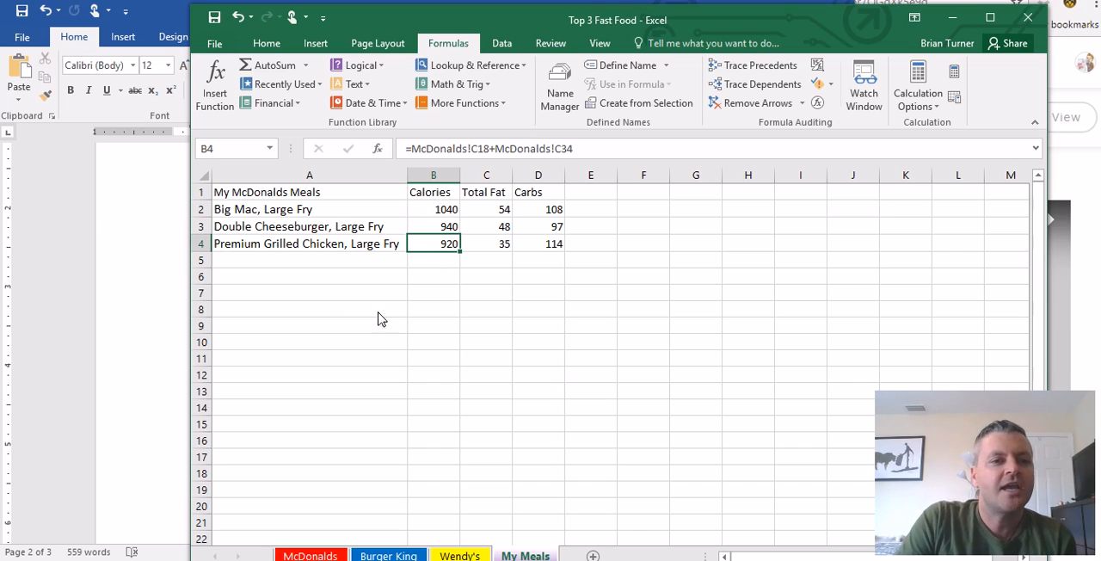
click(312, 277)
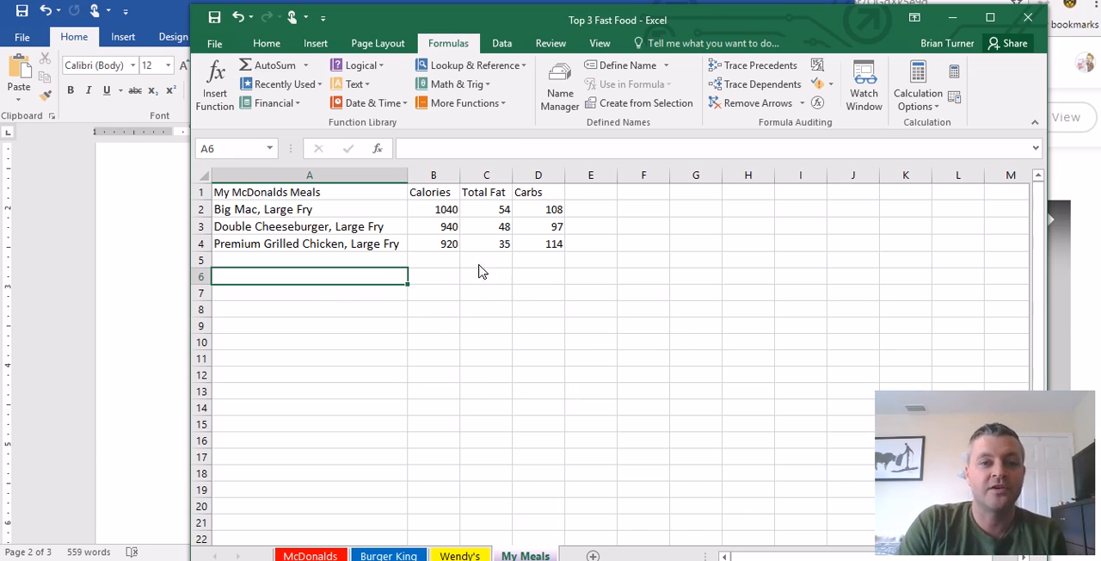
click(439, 211)
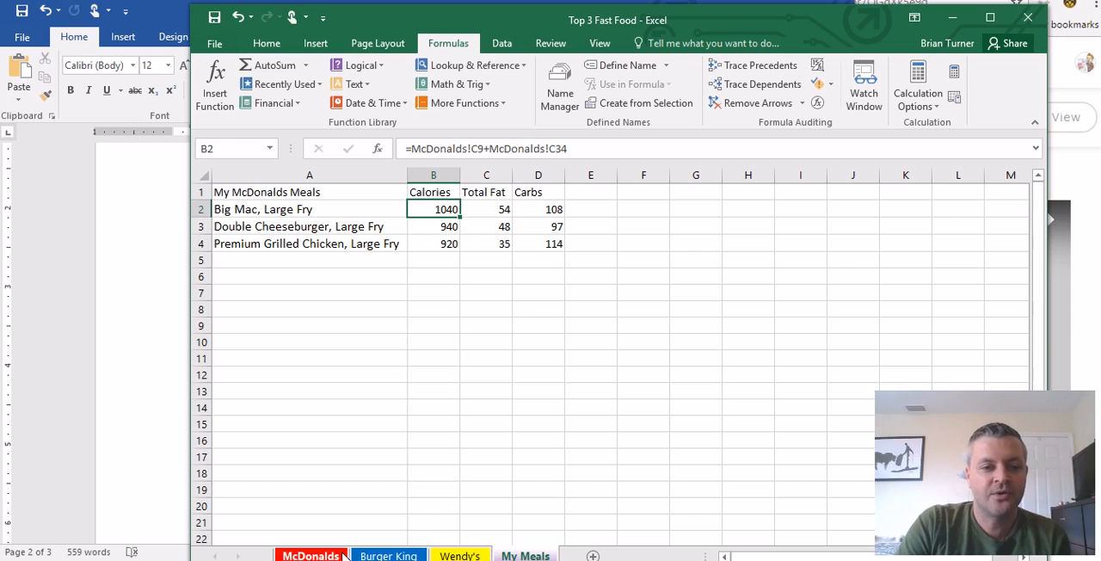
click(310, 556)
scroll(893, 260, up, 1)
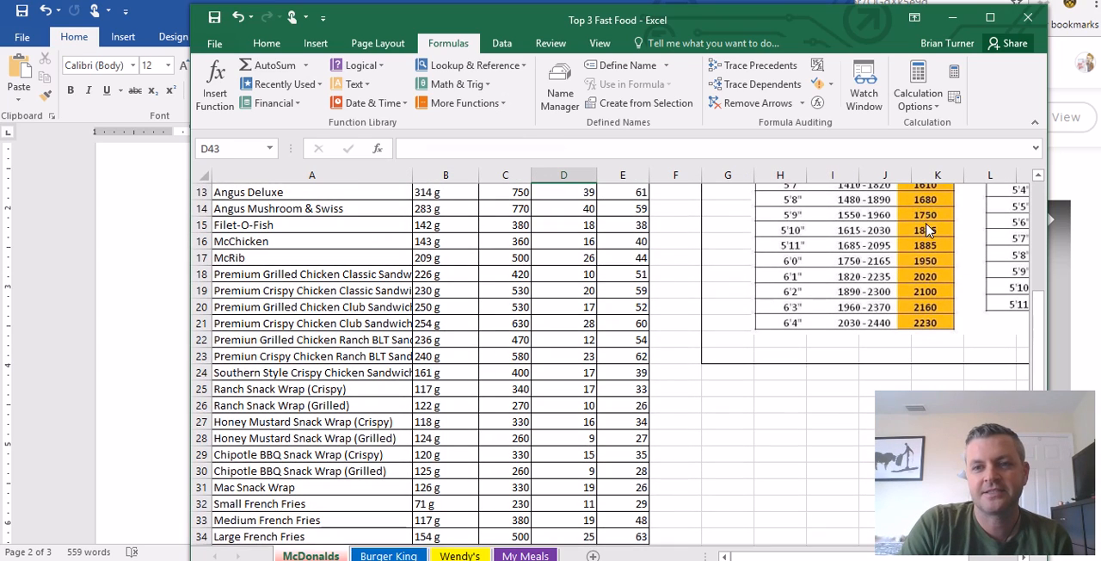
scroll(878, 339, up, 1)
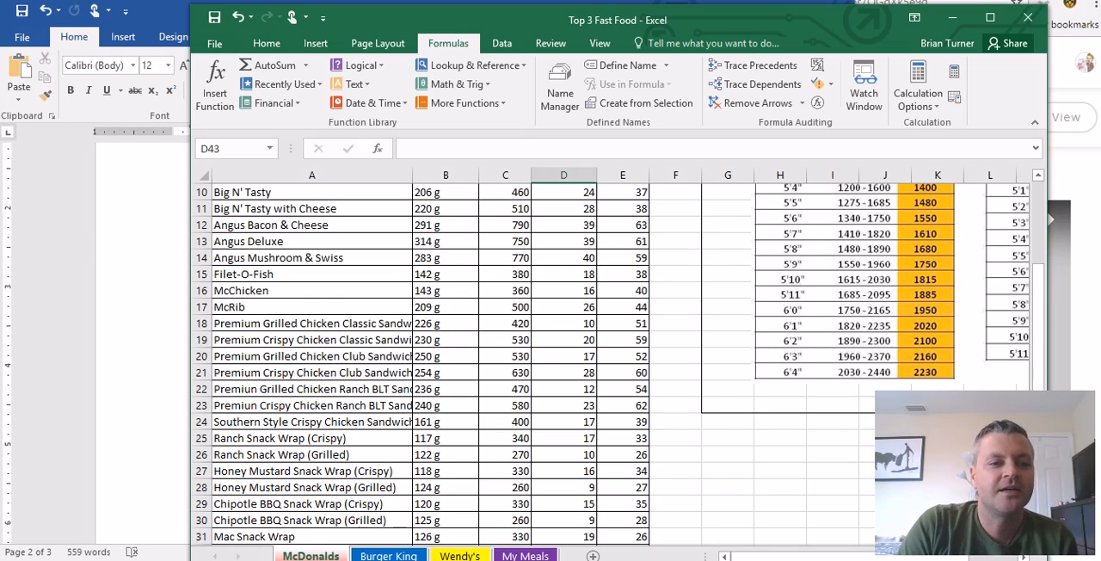
- Following steps 18 and 19 of the Word directions, average B2:B4 in Excel's My Meals cell B8 and fill the formula into C8 and D8
key(alt+Tab)
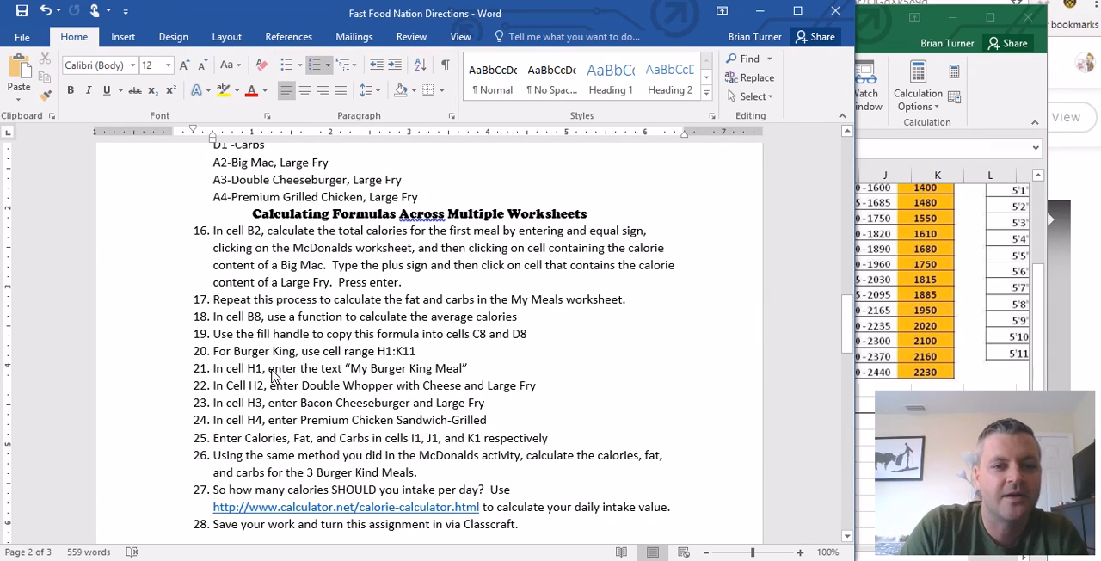
scroll(277, 379, down, 1)
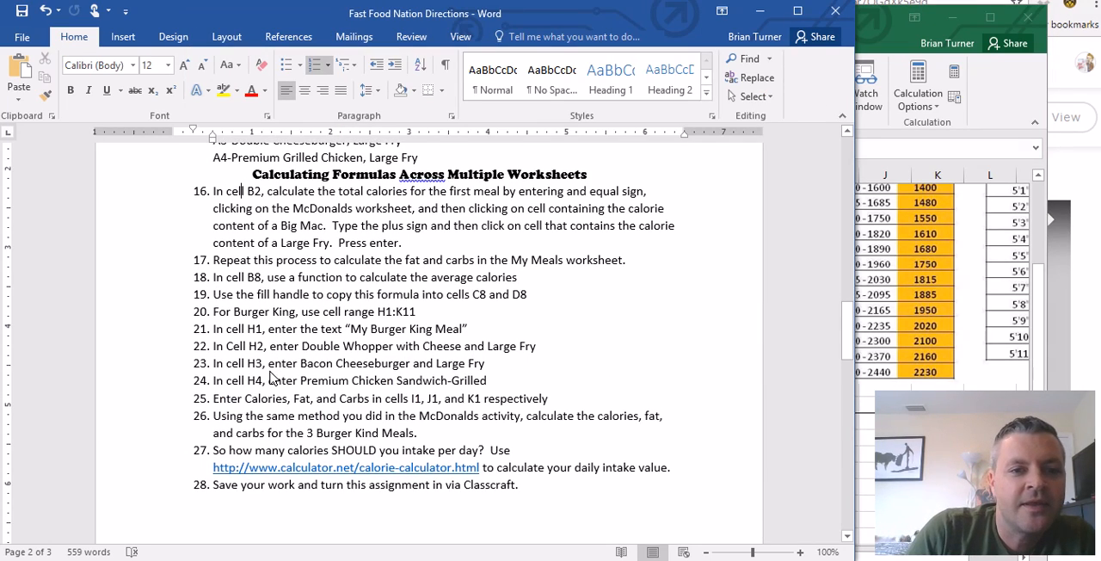
click(206, 315)
click(234, 312)
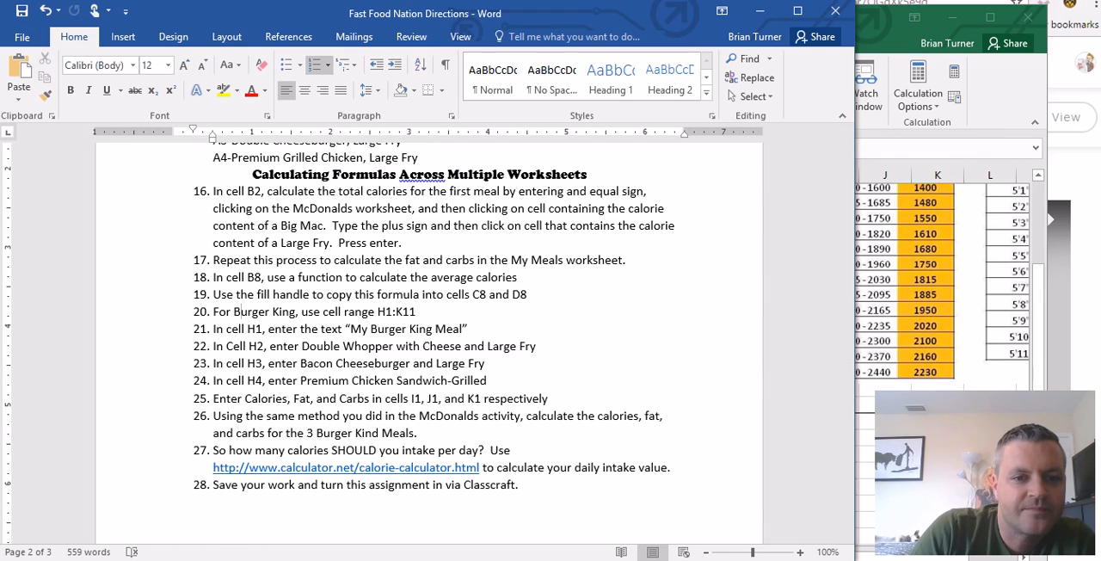
key(alt+Tab)
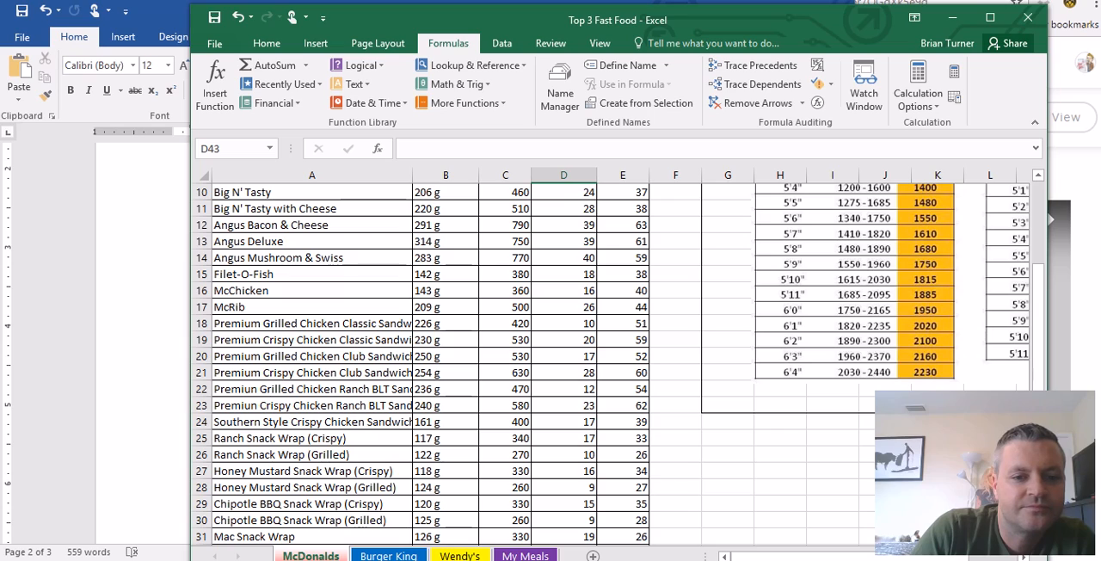
click(524, 556)
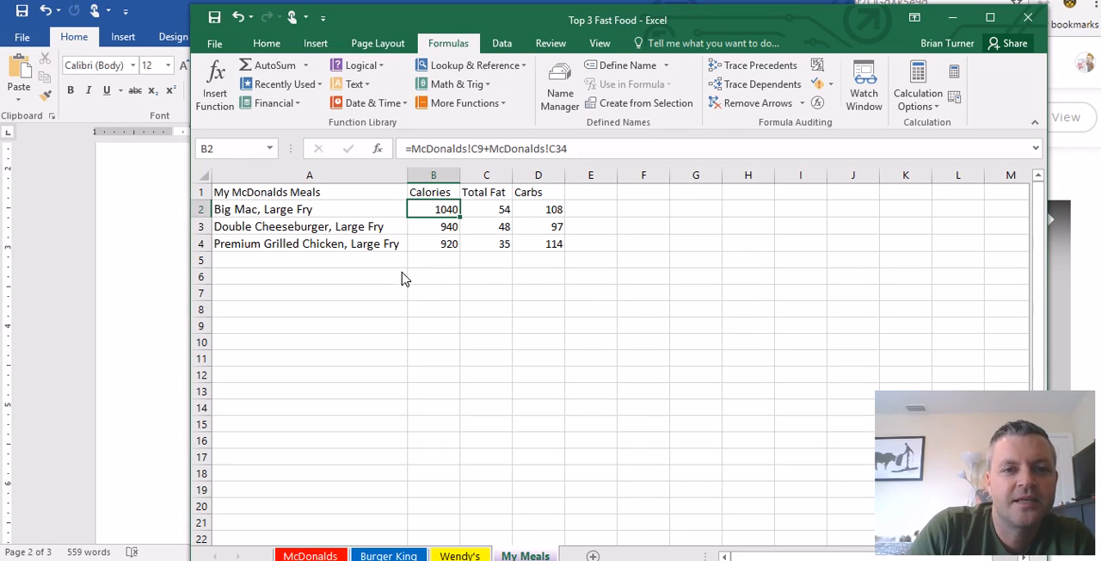
click(444, 310)
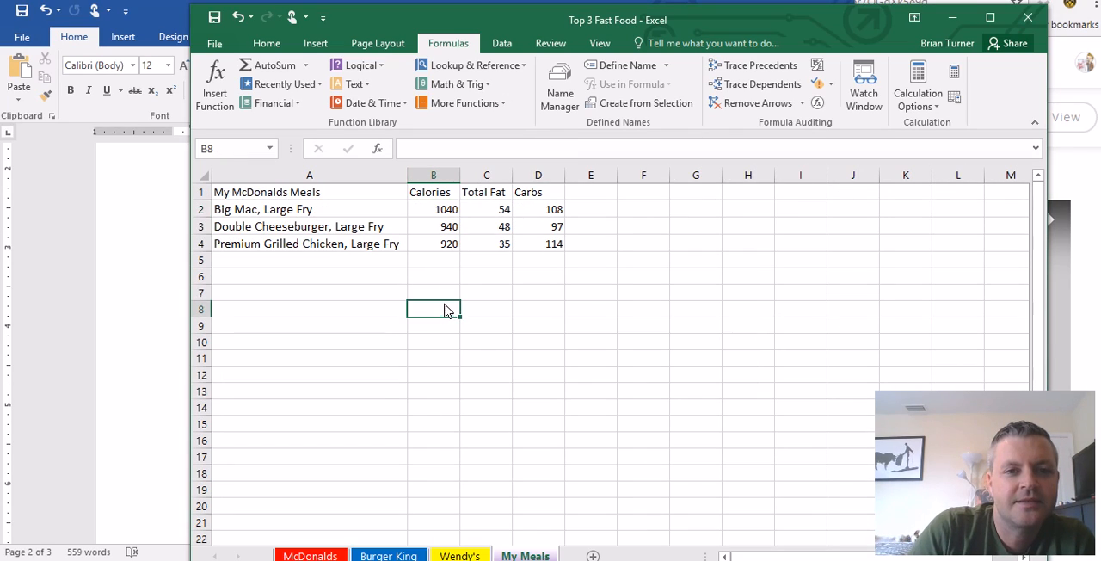
click(306, 66)
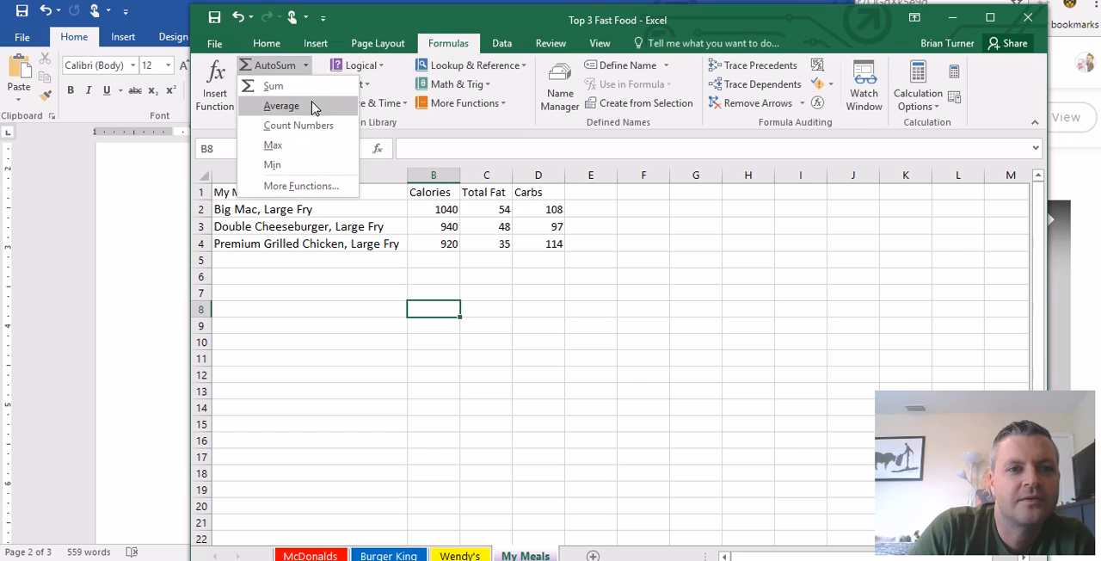
click(282, 105)
drag(446, 212, 441, 250)
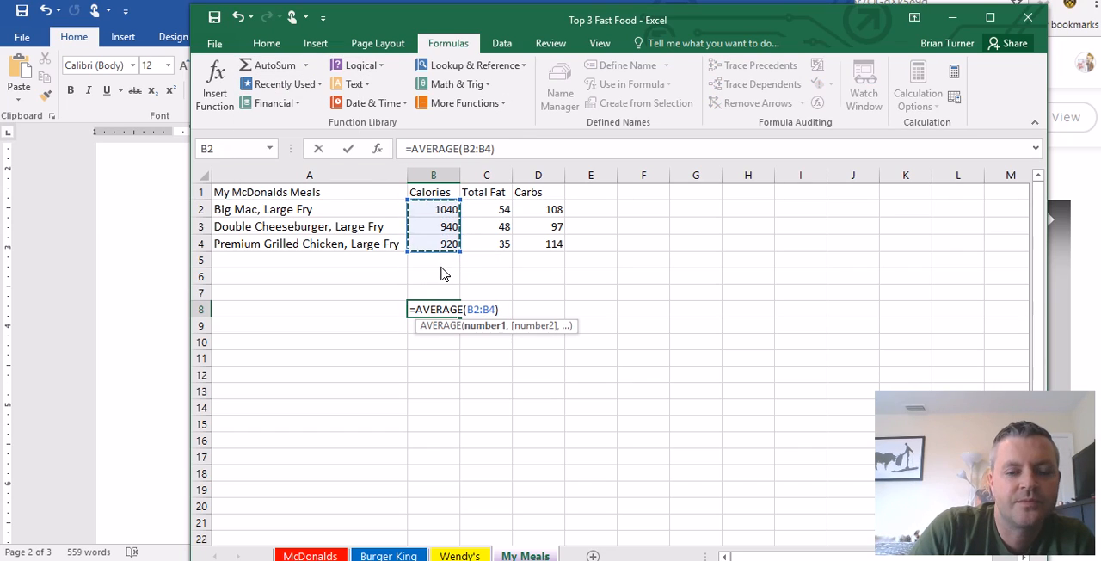
key(Return)
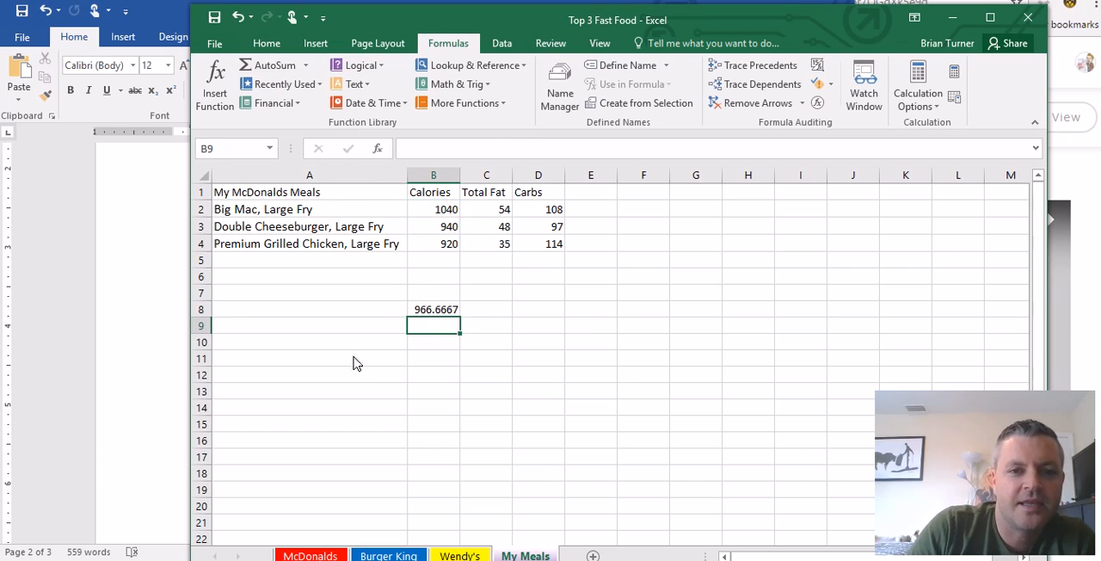
click(434, 312)
drag(463, 320, 565, 317)
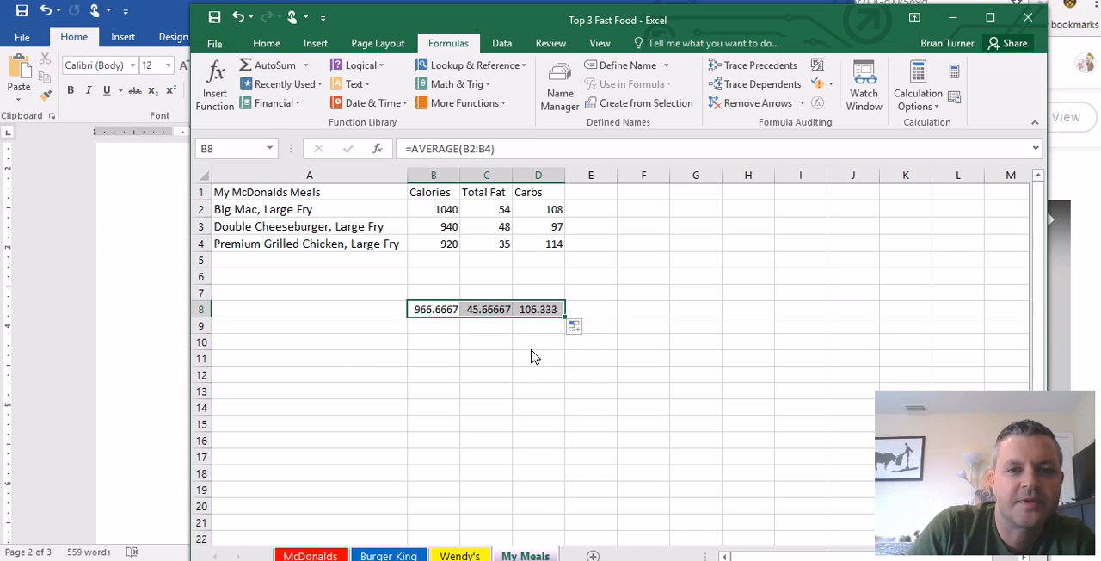
- Format the average in B8 as a number with zero decimal places and fill it across C8 and D8
click(441, 311)
right_click(440, 311)
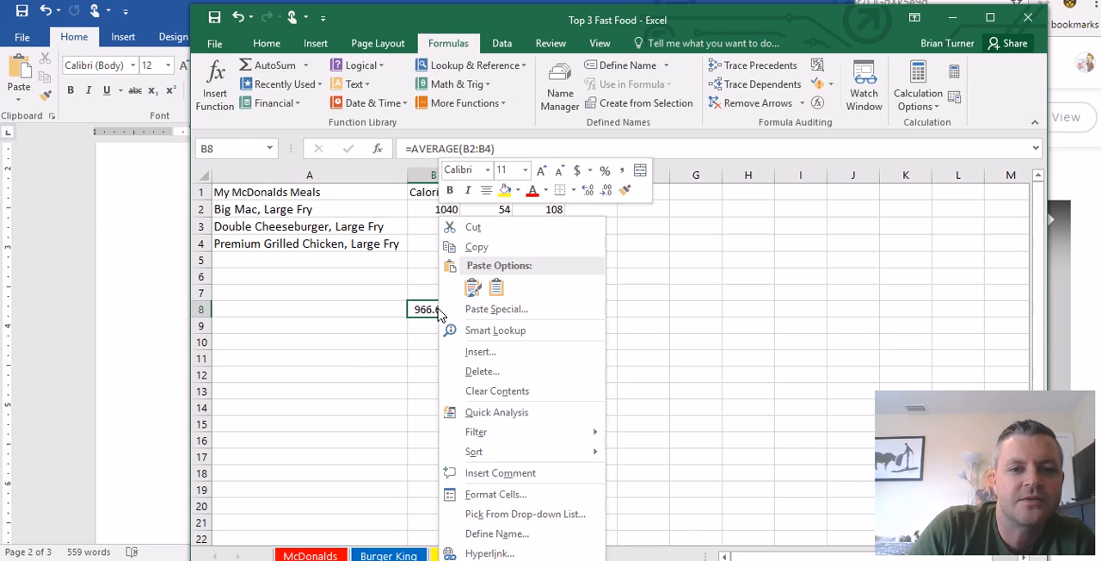
click(487, 494)
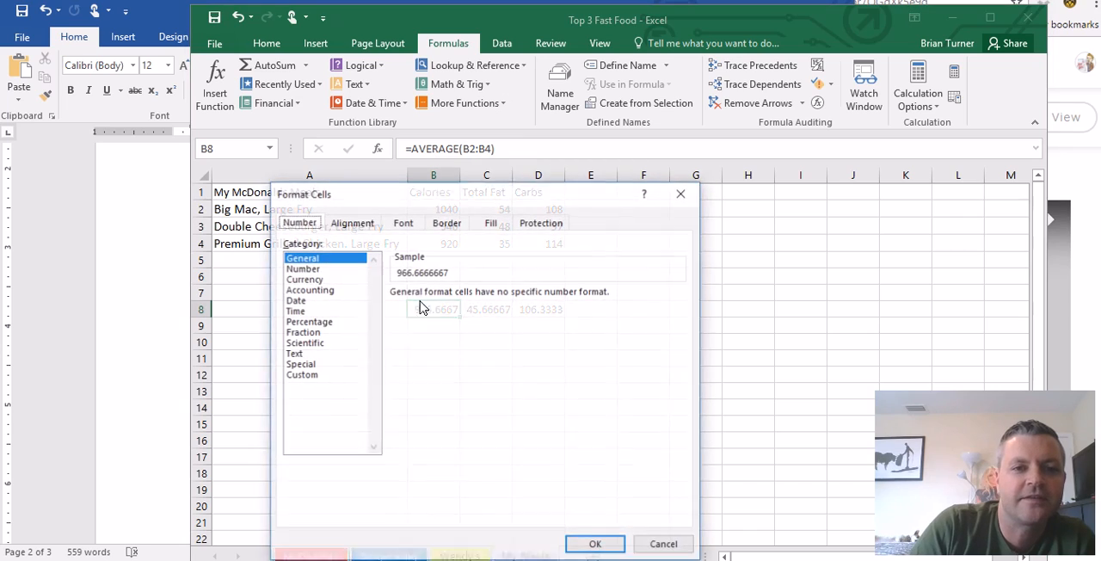
click(329, 269)
click(500, 298)
click(501, 298)
click(600, 544)
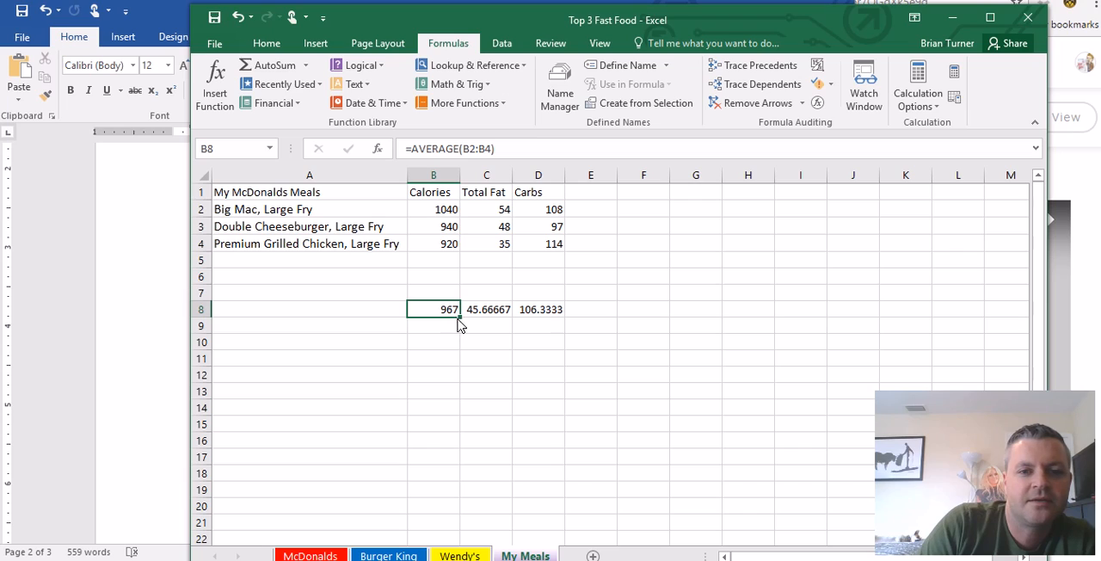
drag(553, 320, 553, 318)
click(510, 384)
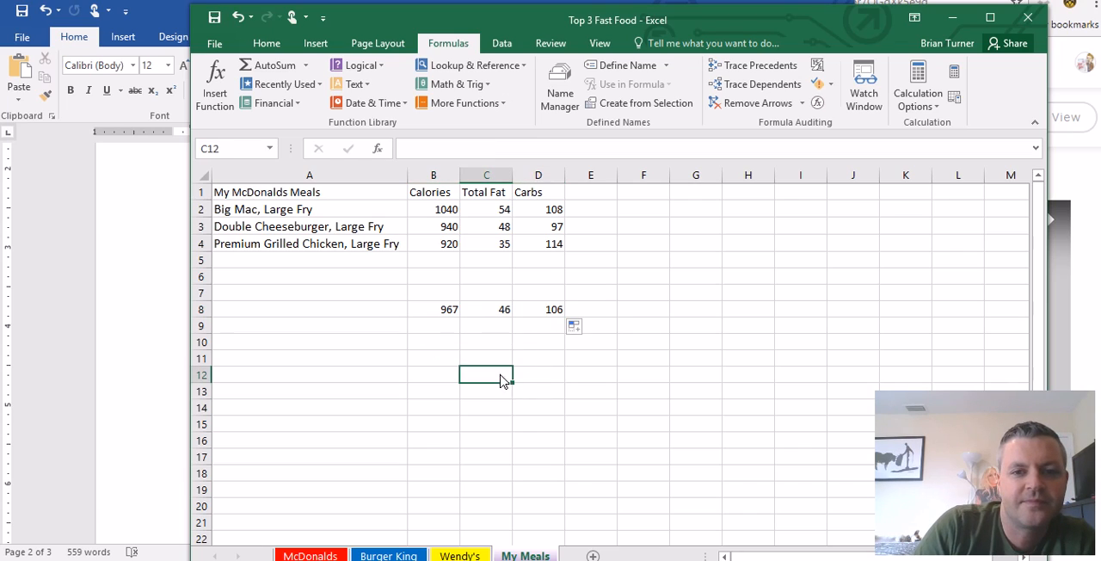
- Label the row of averages by entering Average in cell A8
click(443, 310)
click(370, 313)
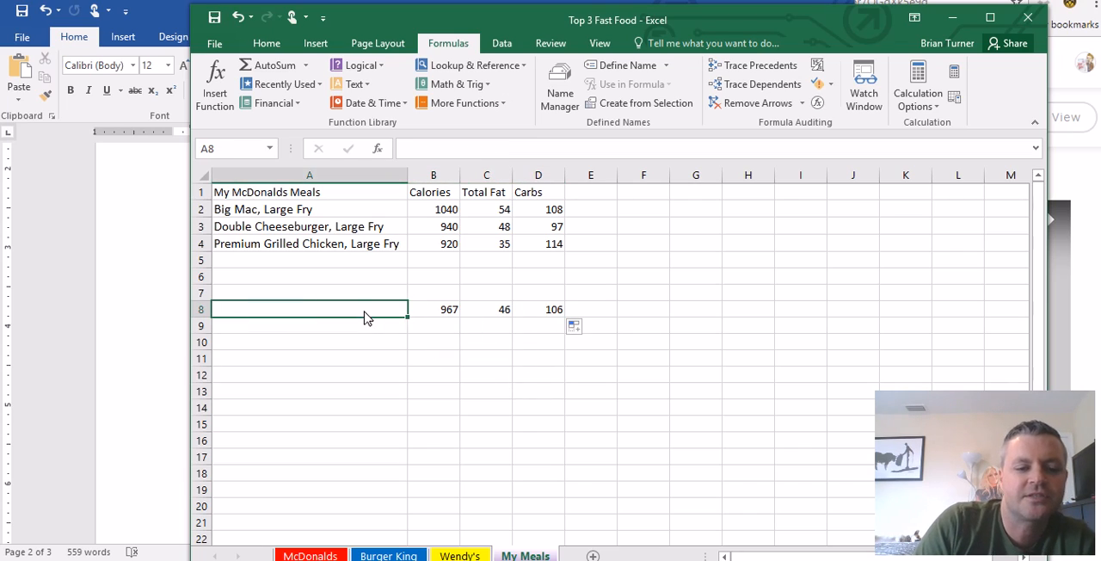
text(Average)
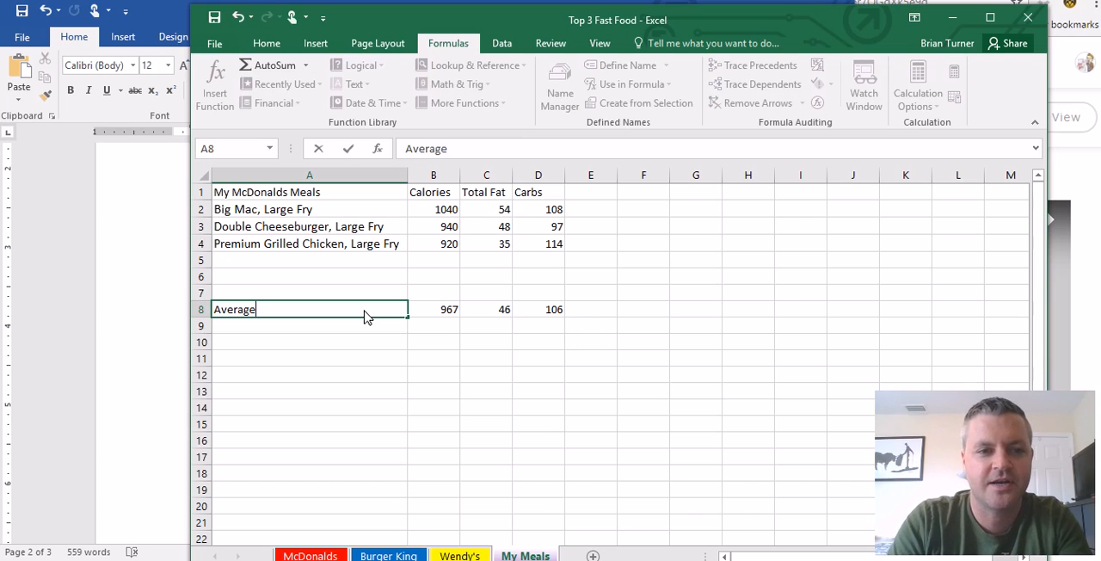
click(418, 374)
click(368, 310)
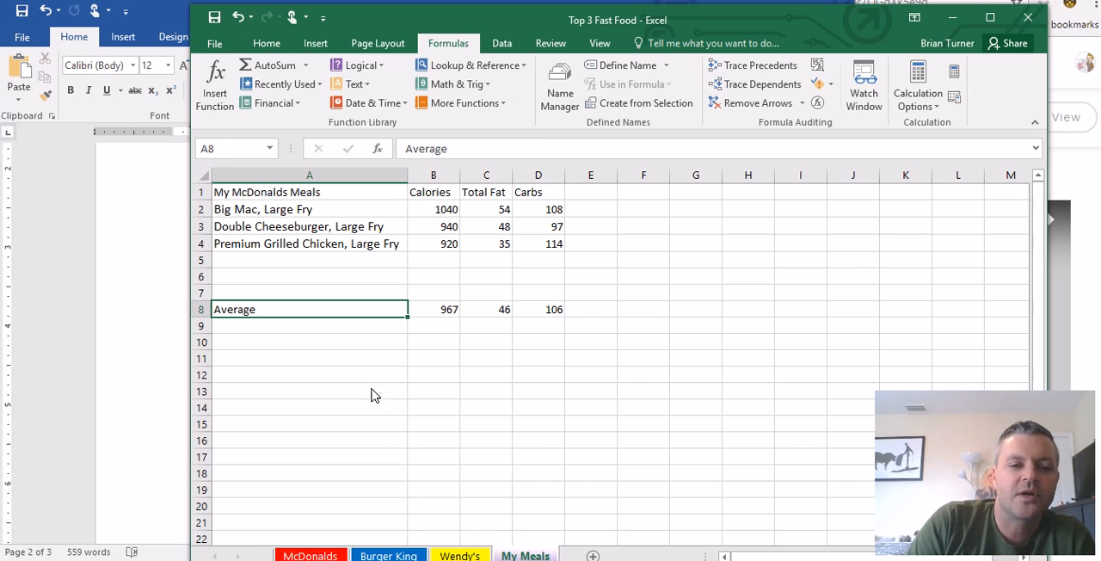
click(361, 396)
click(486, 392)
click(339, 396)
click(345, 445)
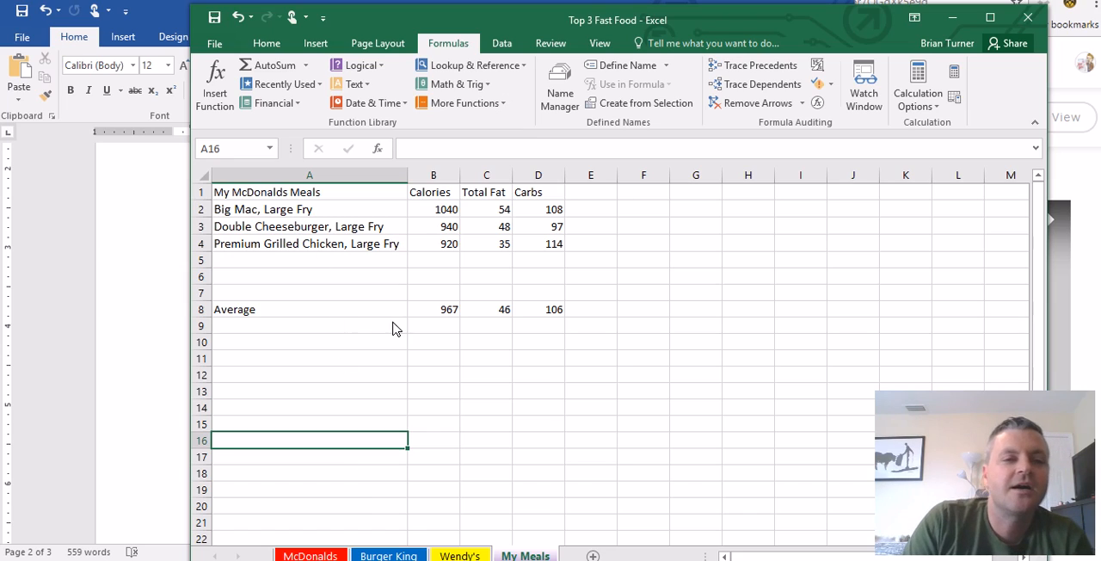